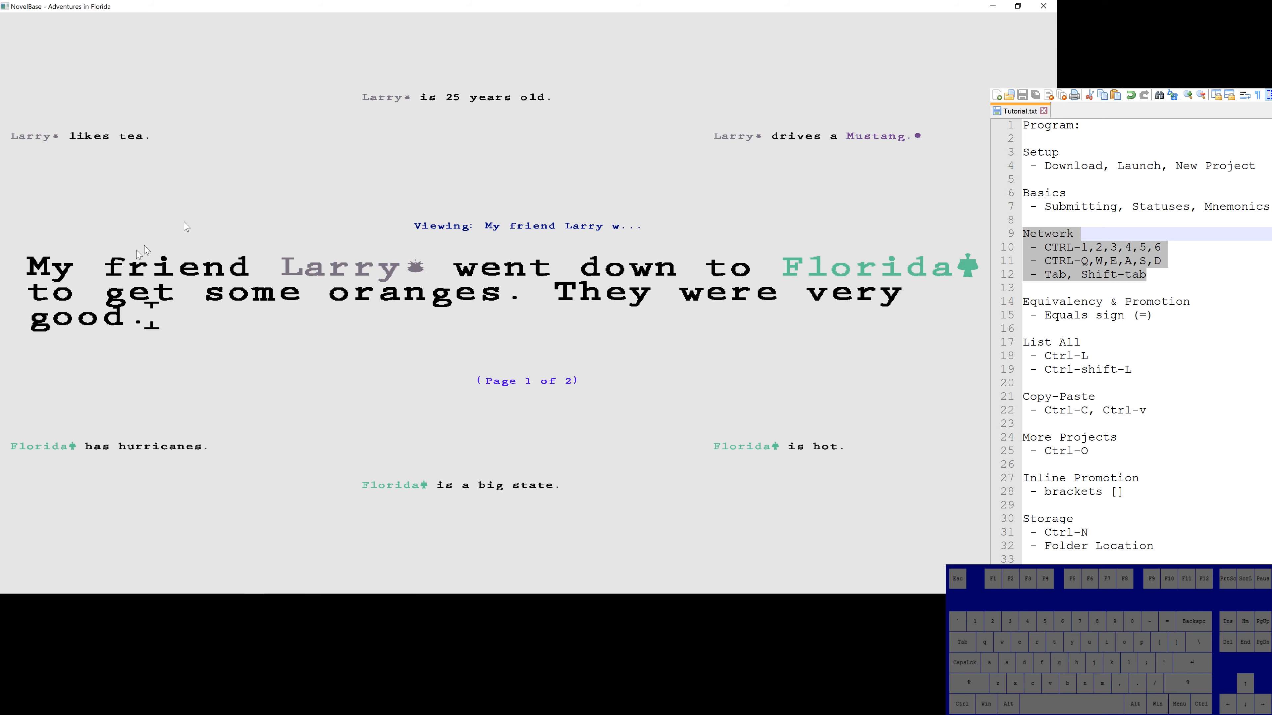
Step: Page back and forth through the notes connected to the oranges note, finishing on an empty new note
key("Tab")
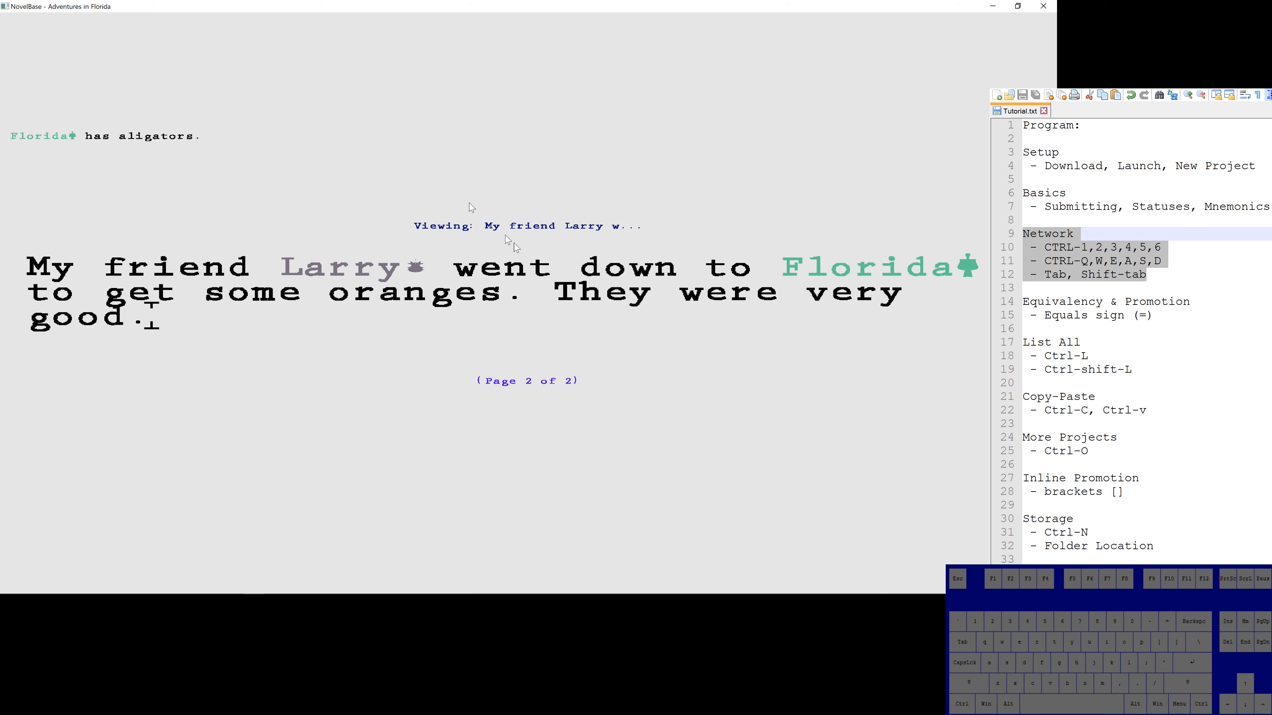
key("Tab")
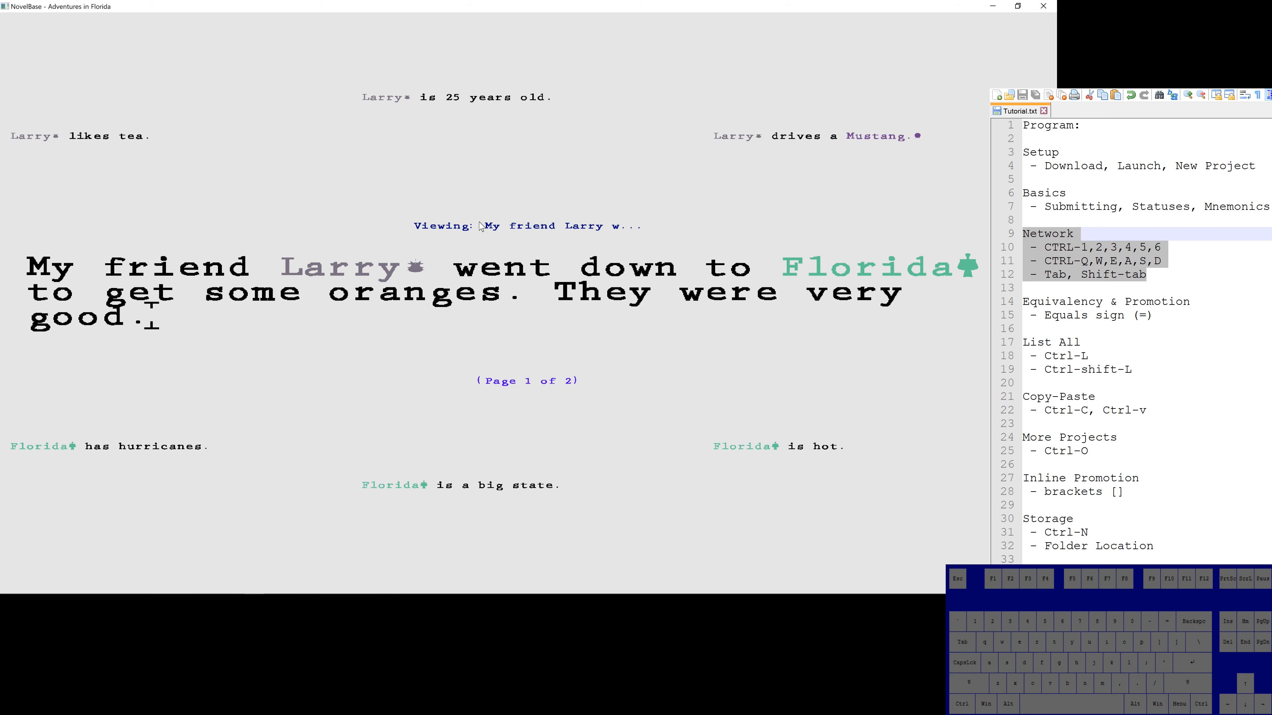
key("Tab")
key("Tab")
key("Tab")
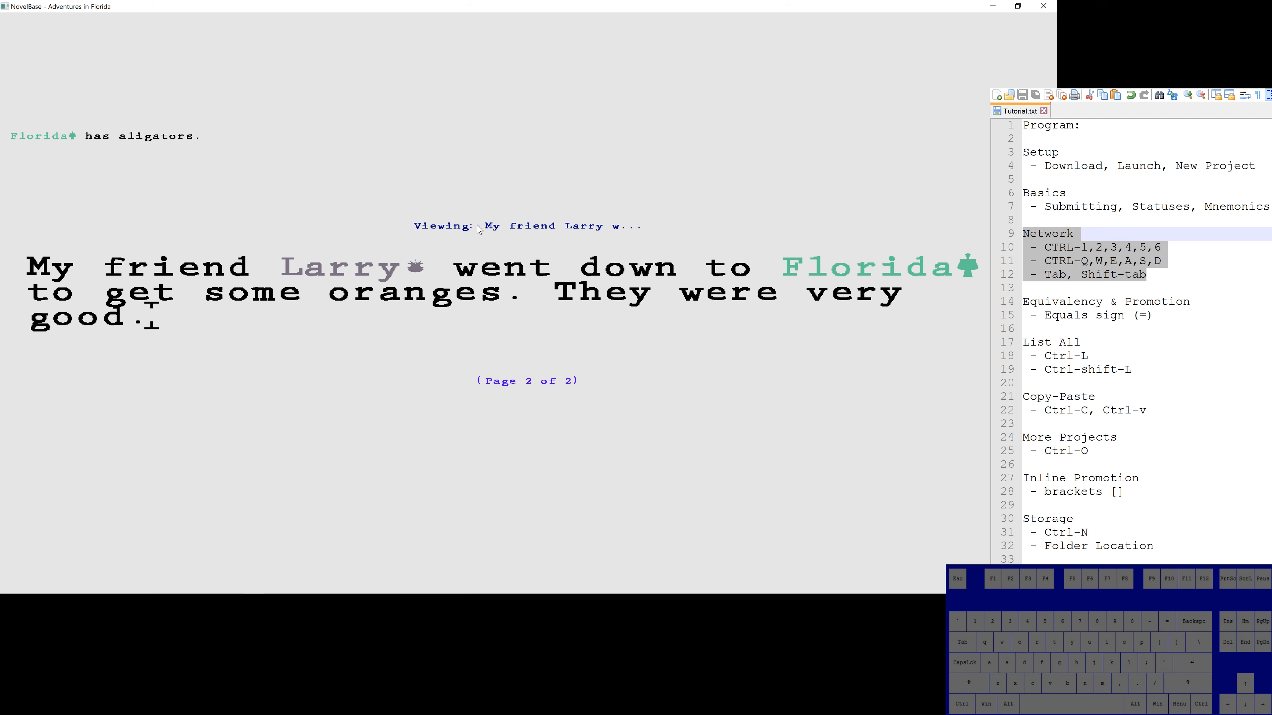
key("Escape")
Step: Switch to Tutorial.txt in Notepad++, highlight the "Equivalency & Promotion" section with its "Equals sign (=)" line, and return to NovelBase
key("alt+Tab")
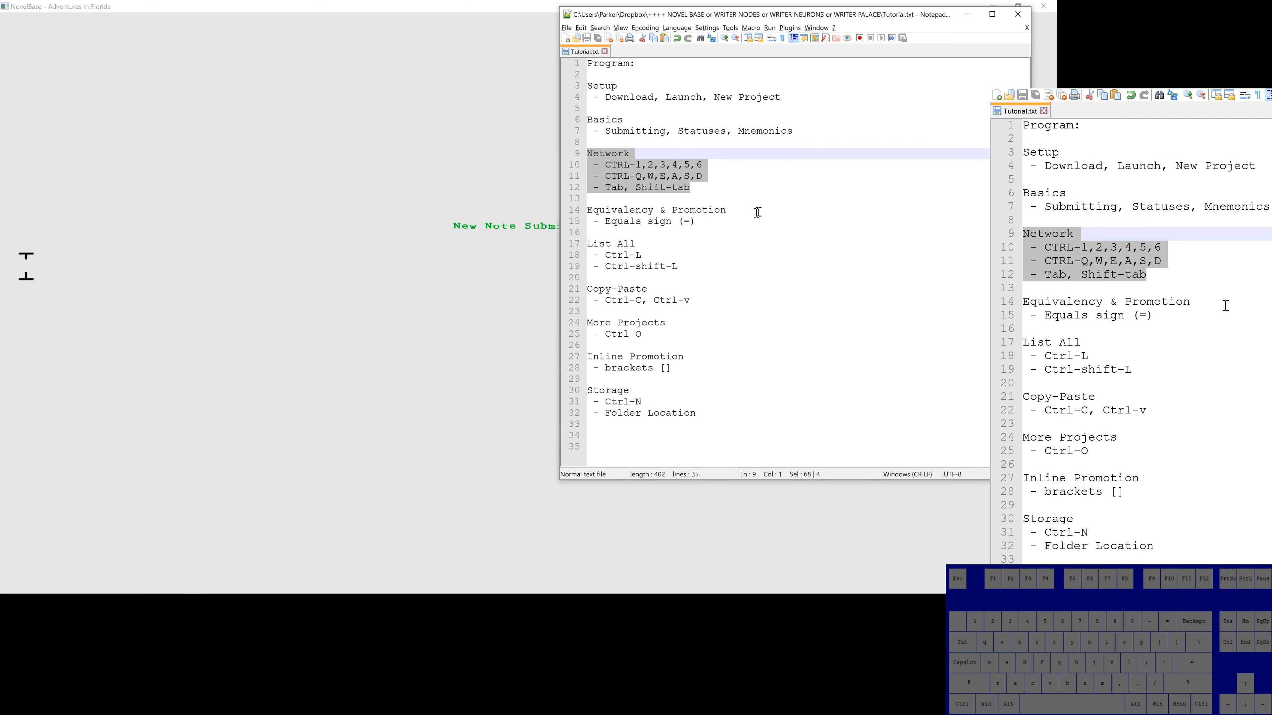
left_click(755, 214)
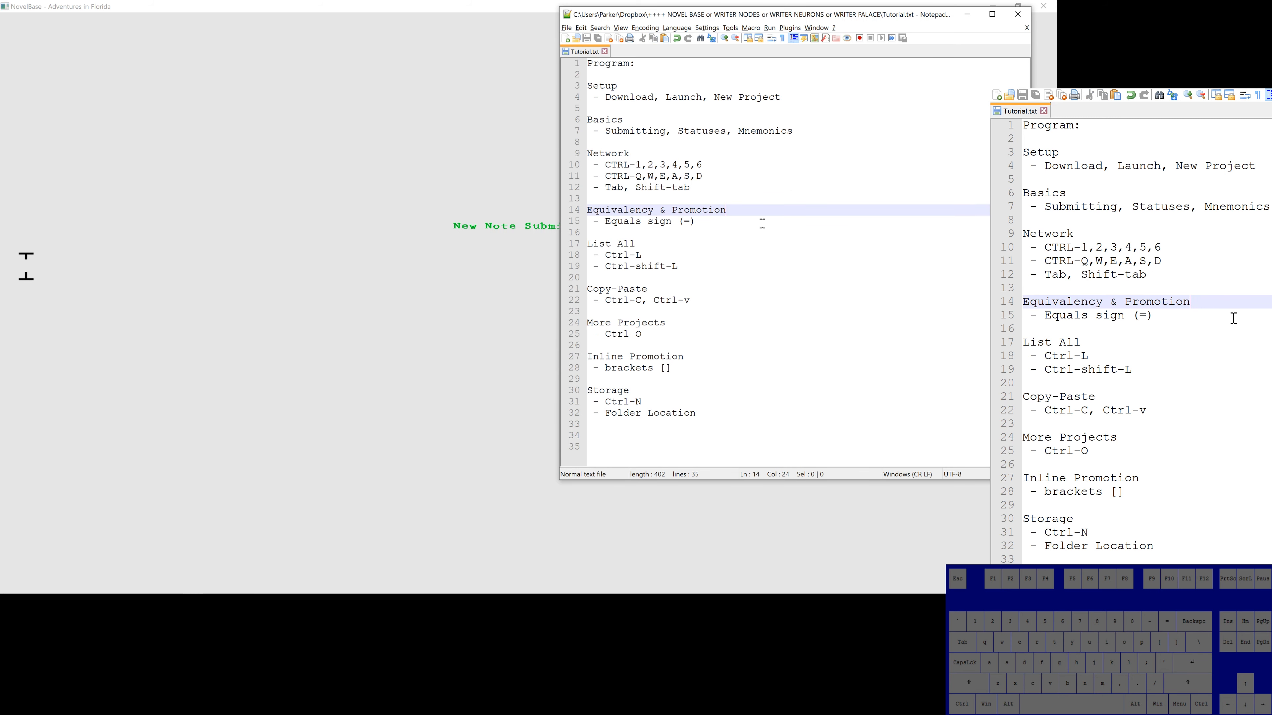
left_click_drag(762, 223, 570, 213)
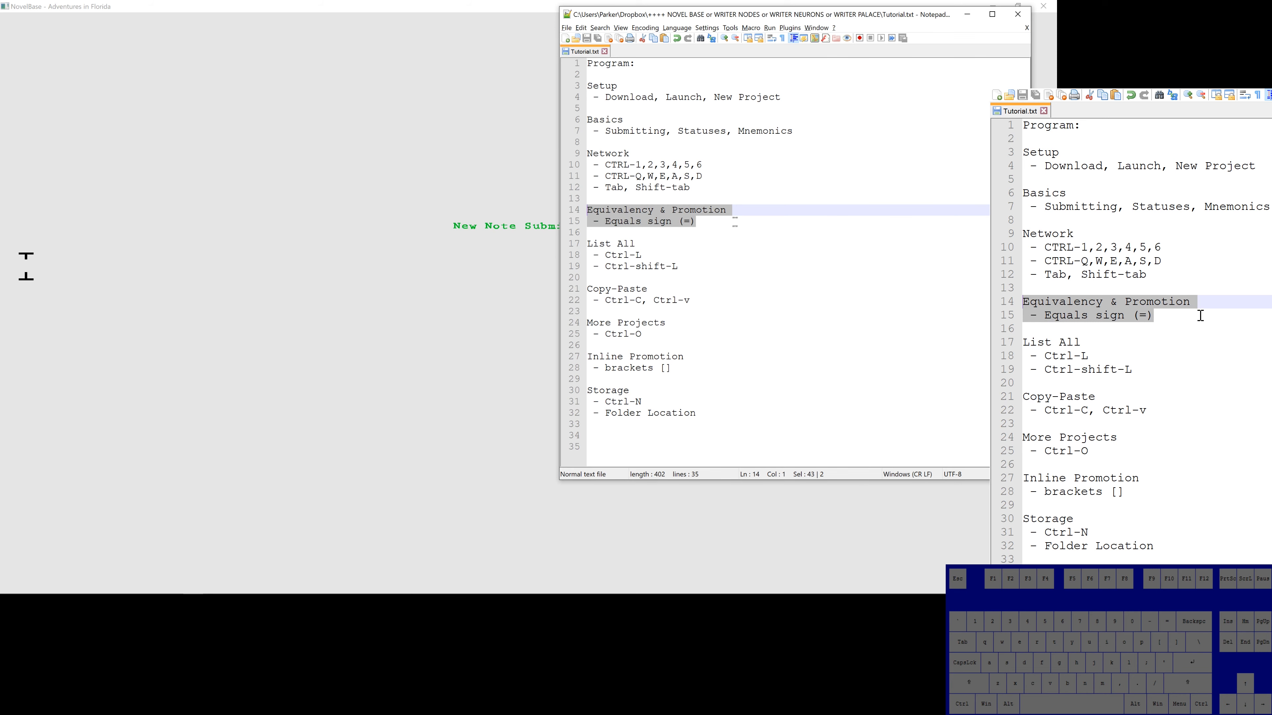
left_click(430, 199)
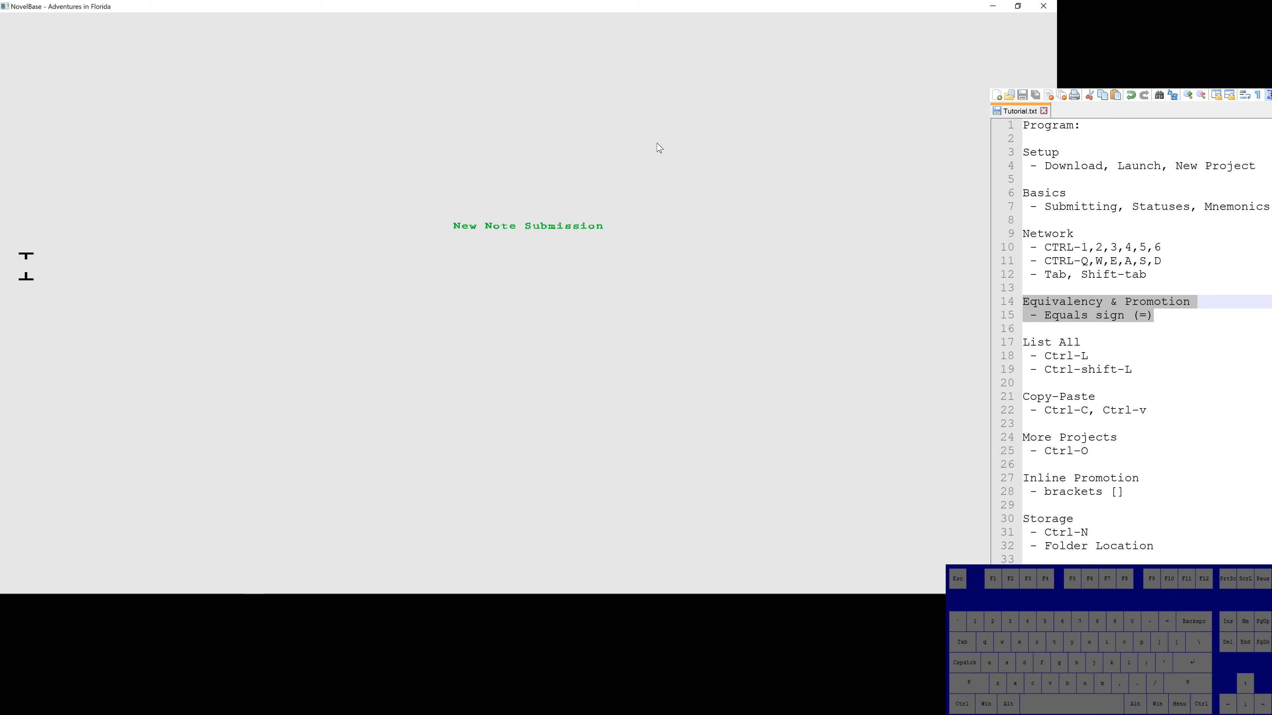
Step: Submit a note with the friend's name followed by "droves through South Carolina to get to Florida", and start a blank note
type("=")
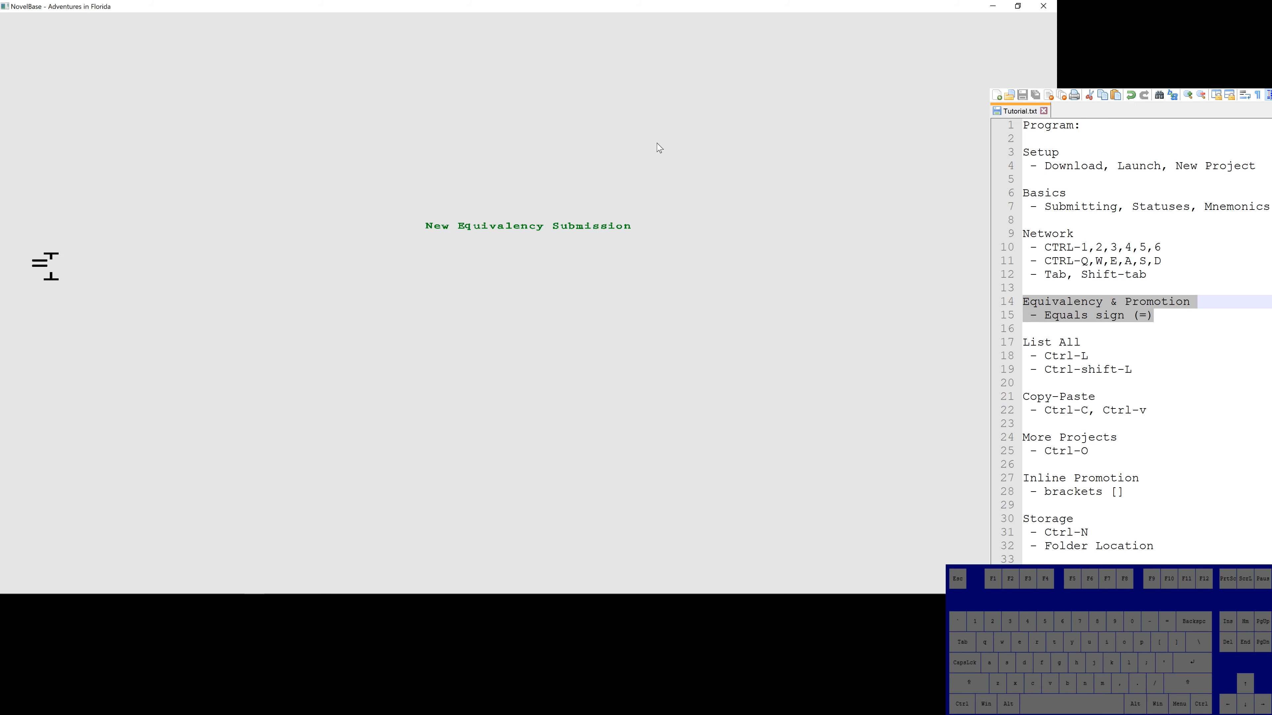
key("BackSpace")
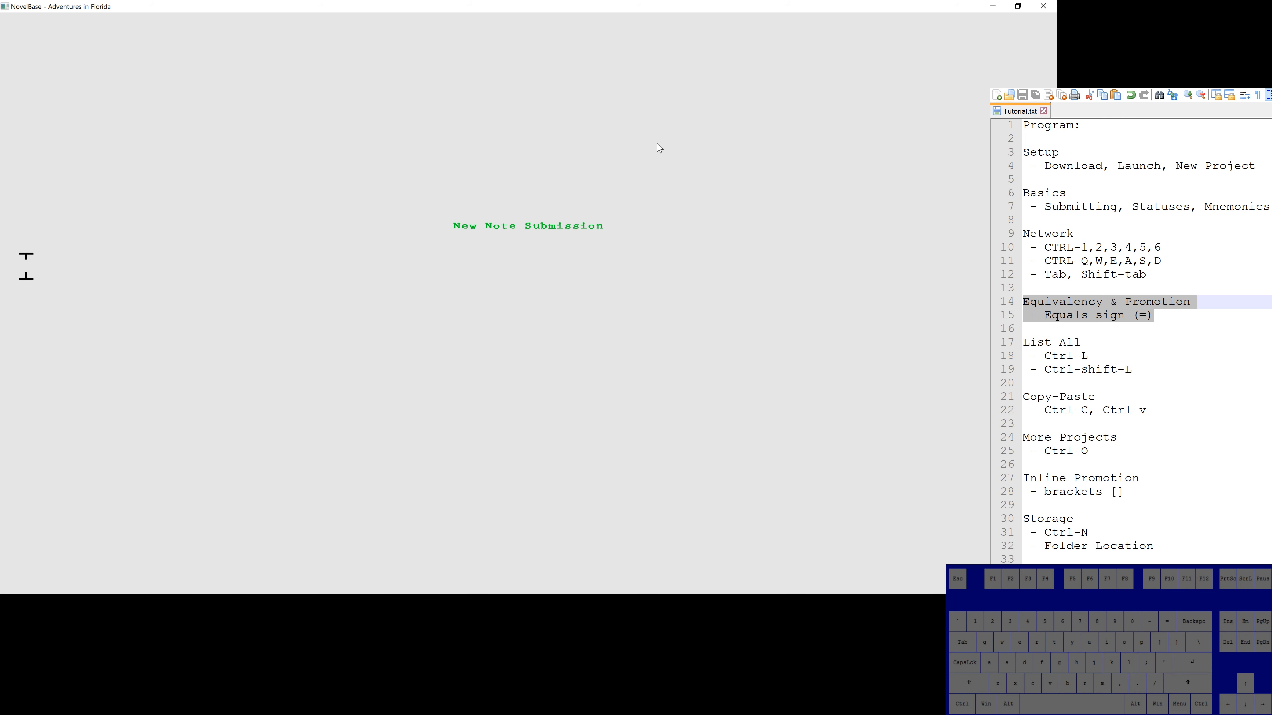
type("Larry= drove")
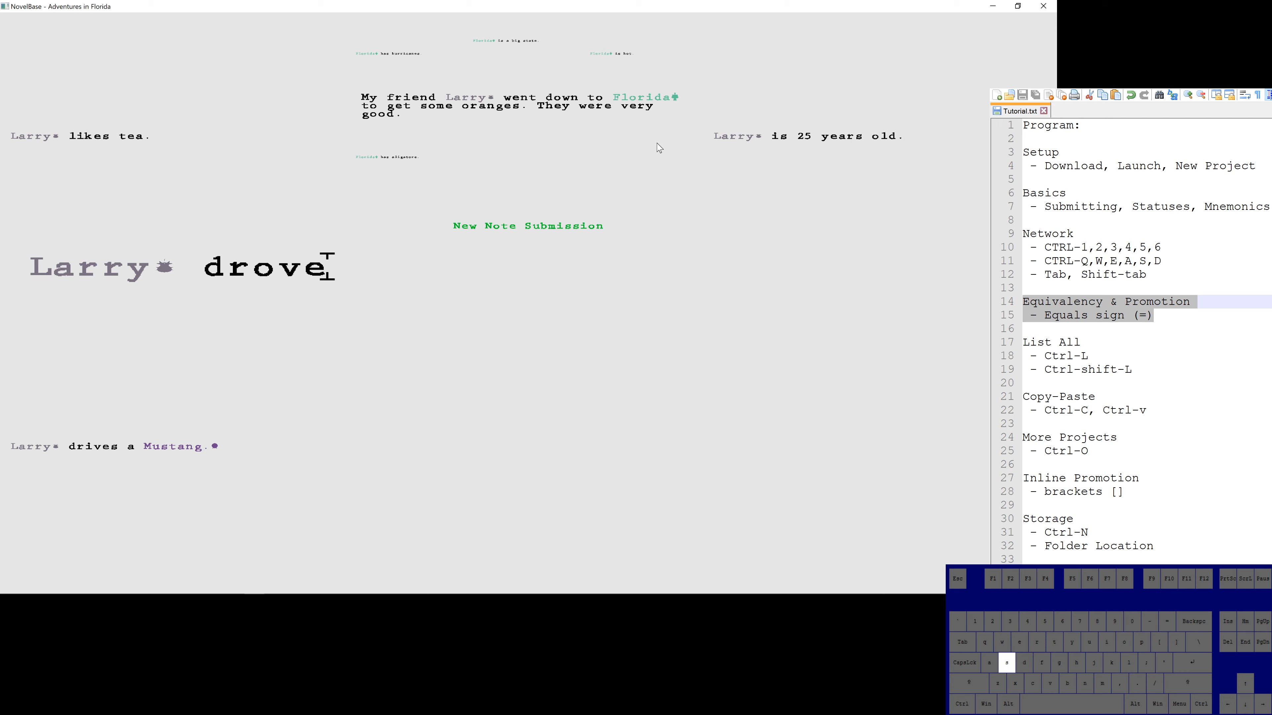
type("s through South=")
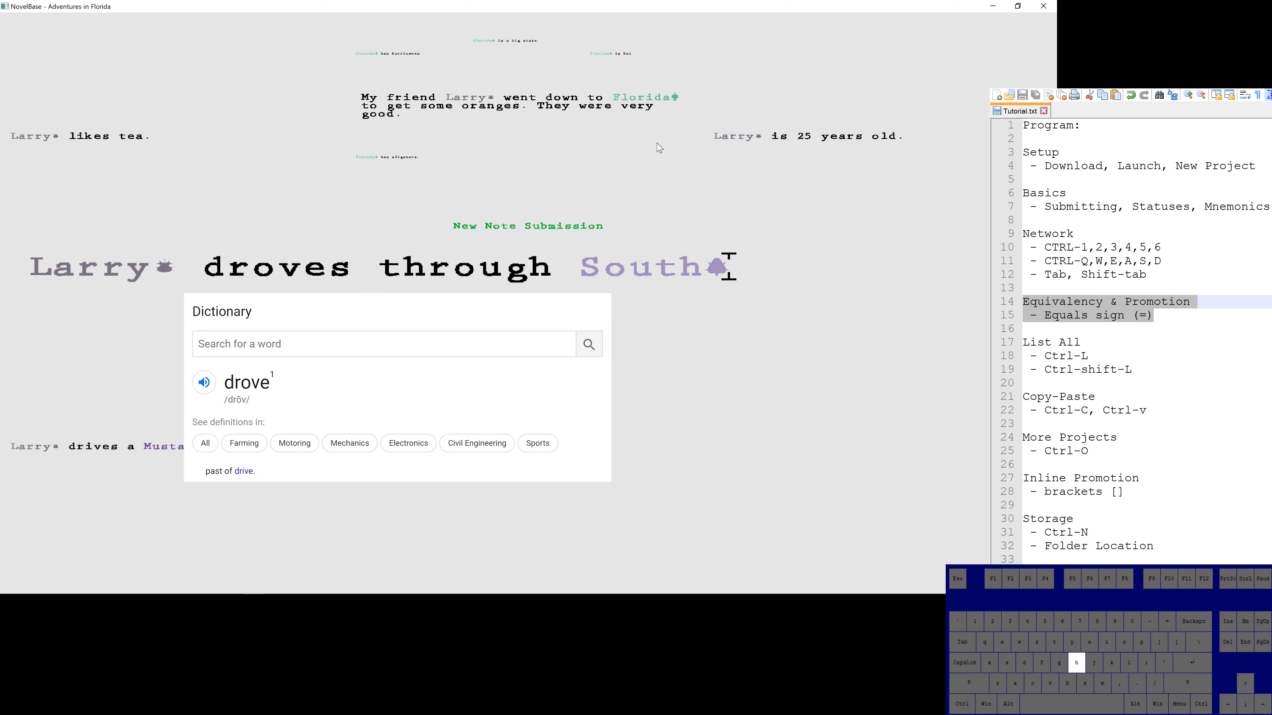
type(" Carolina to ")
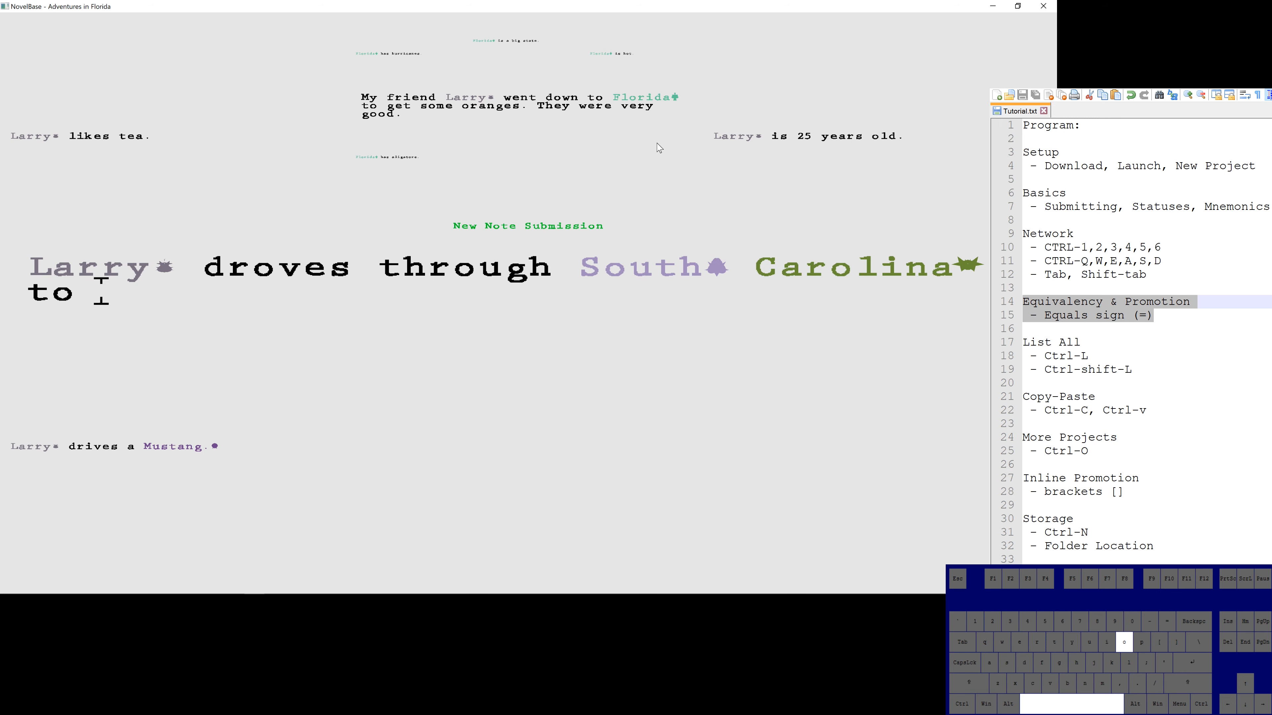
type("get to Fl")
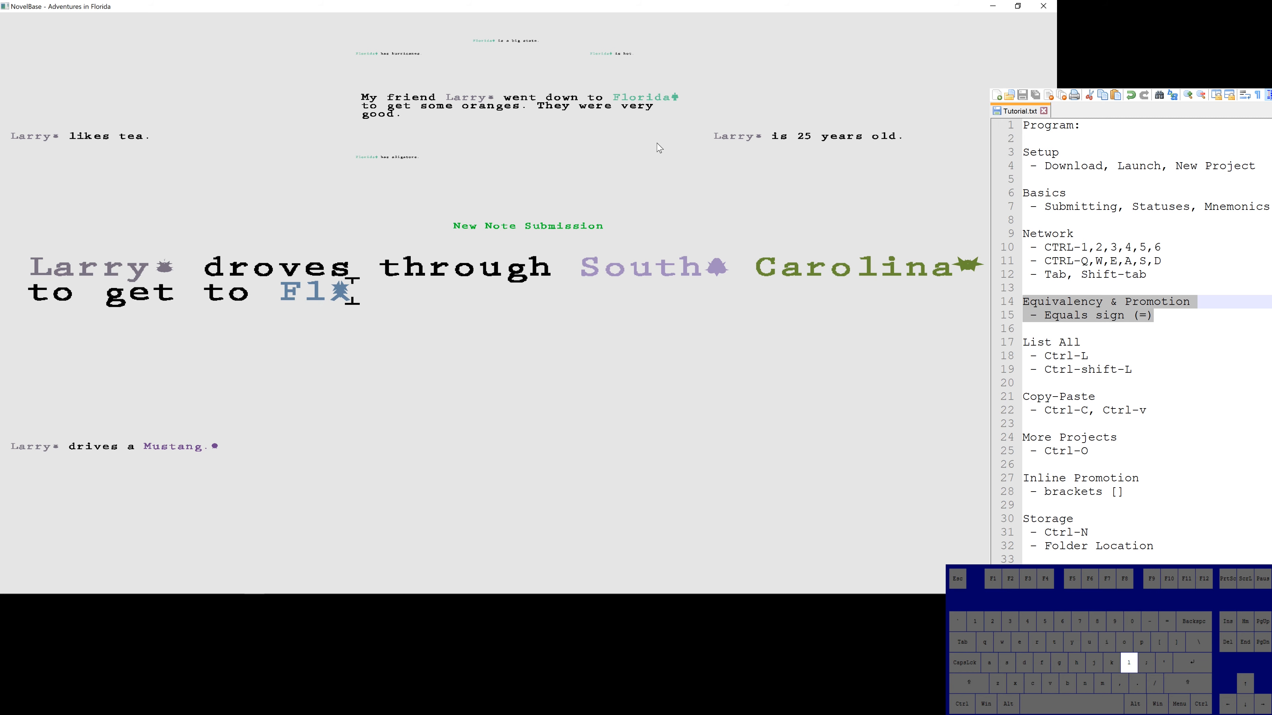
type("orida")
key("Return")
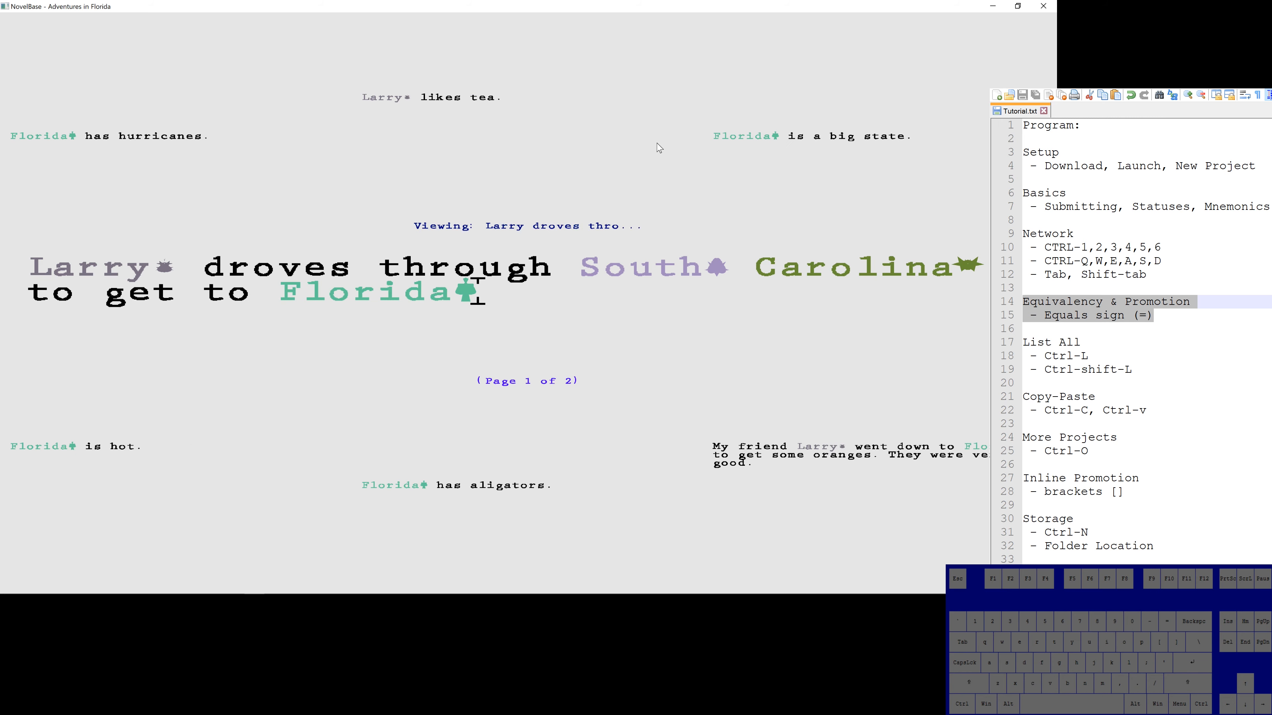
key("Return")
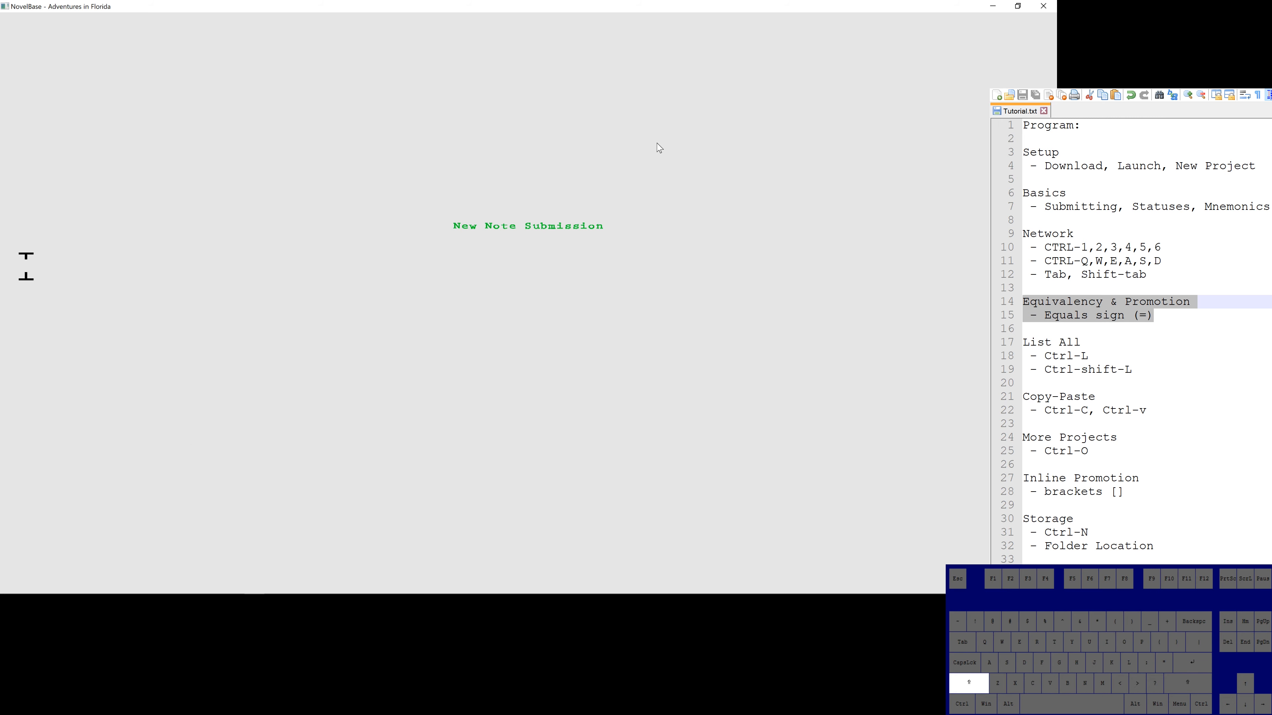
Step: Look up the notes linked to "South" and to "Carolina" as separate words, clearing the entry each time
type("South")
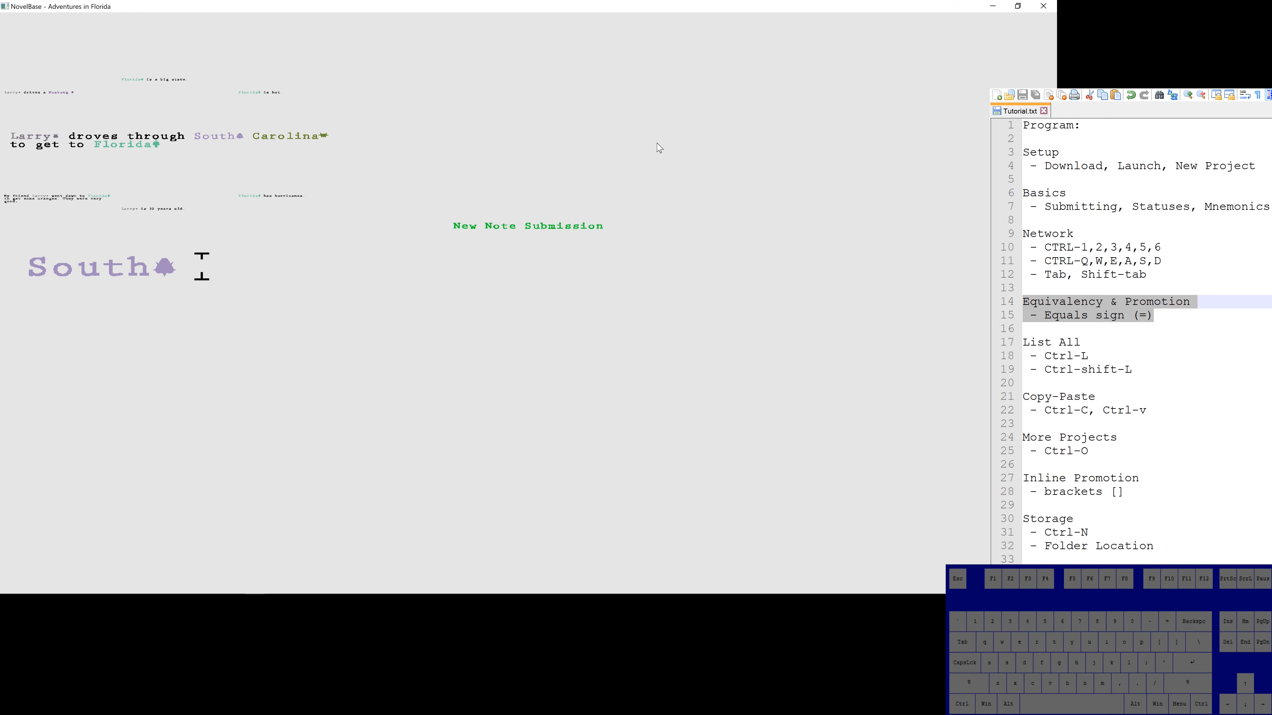
key("ctrl+BackSpace")
type("Carolina")
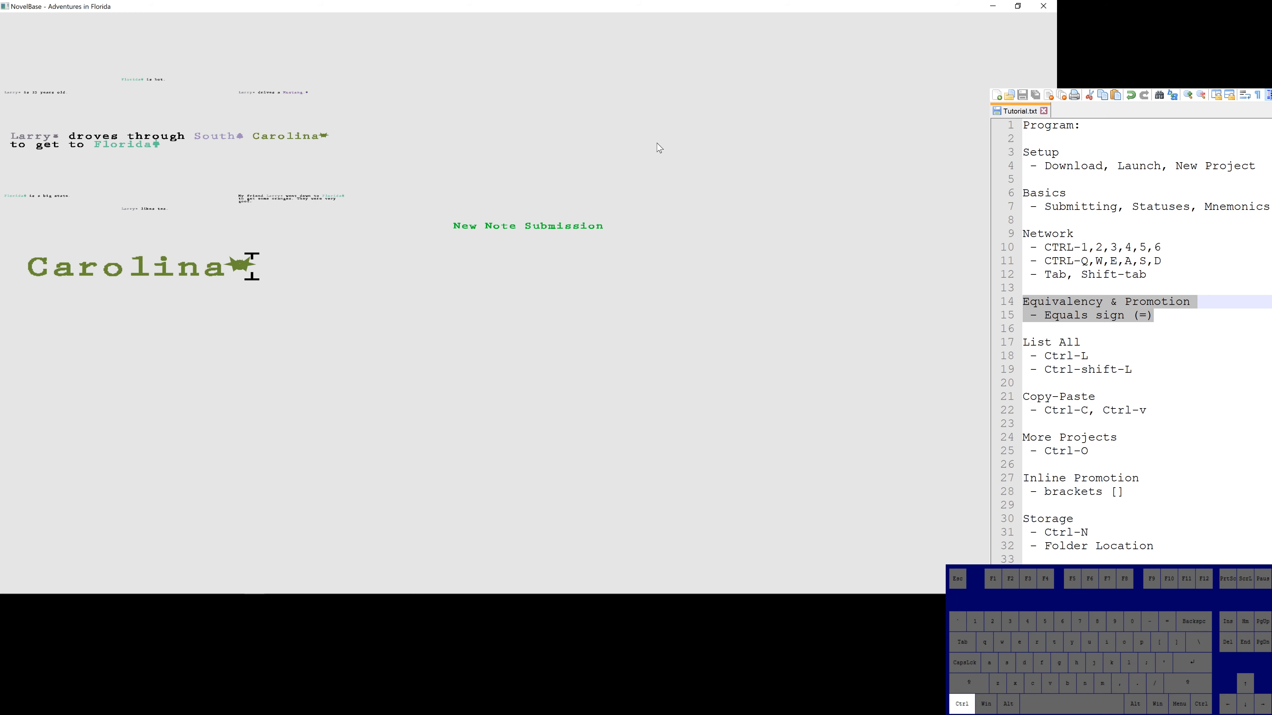
key("ctrl+BackSpace")
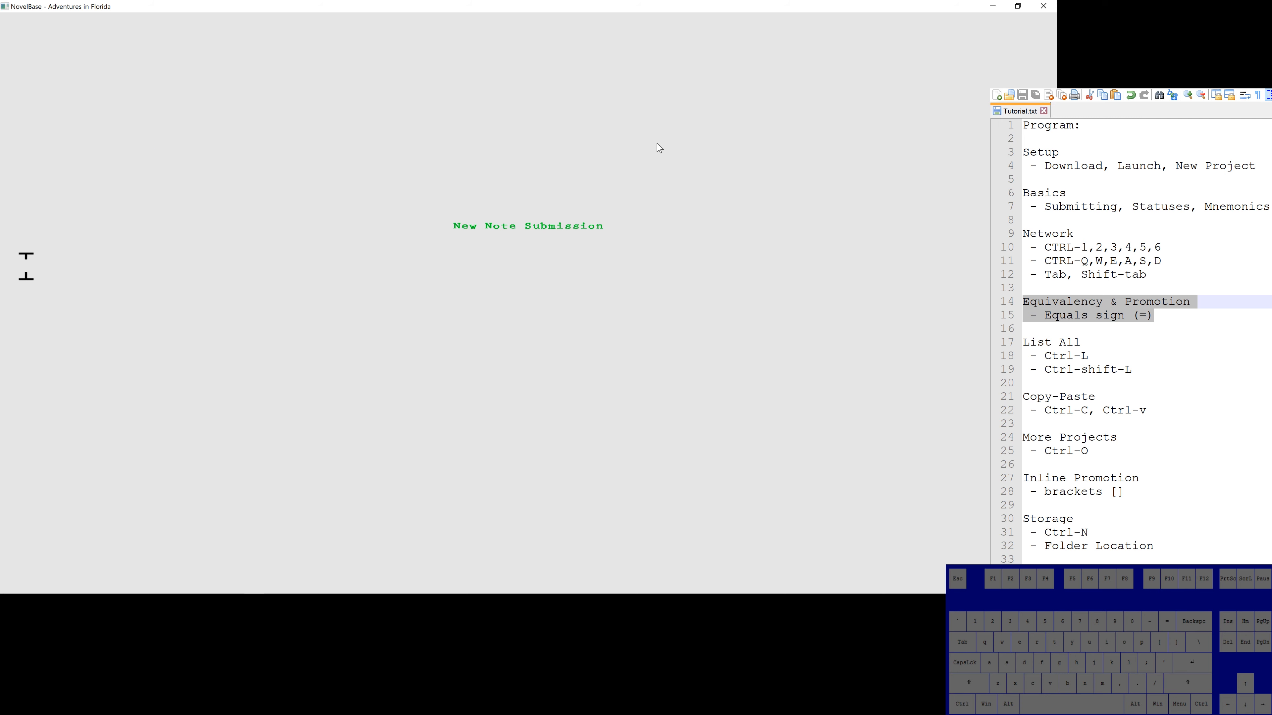
Step: Submit the equivalency "South Carolina=" to promote the two words to a single term
type("South Carolina=")
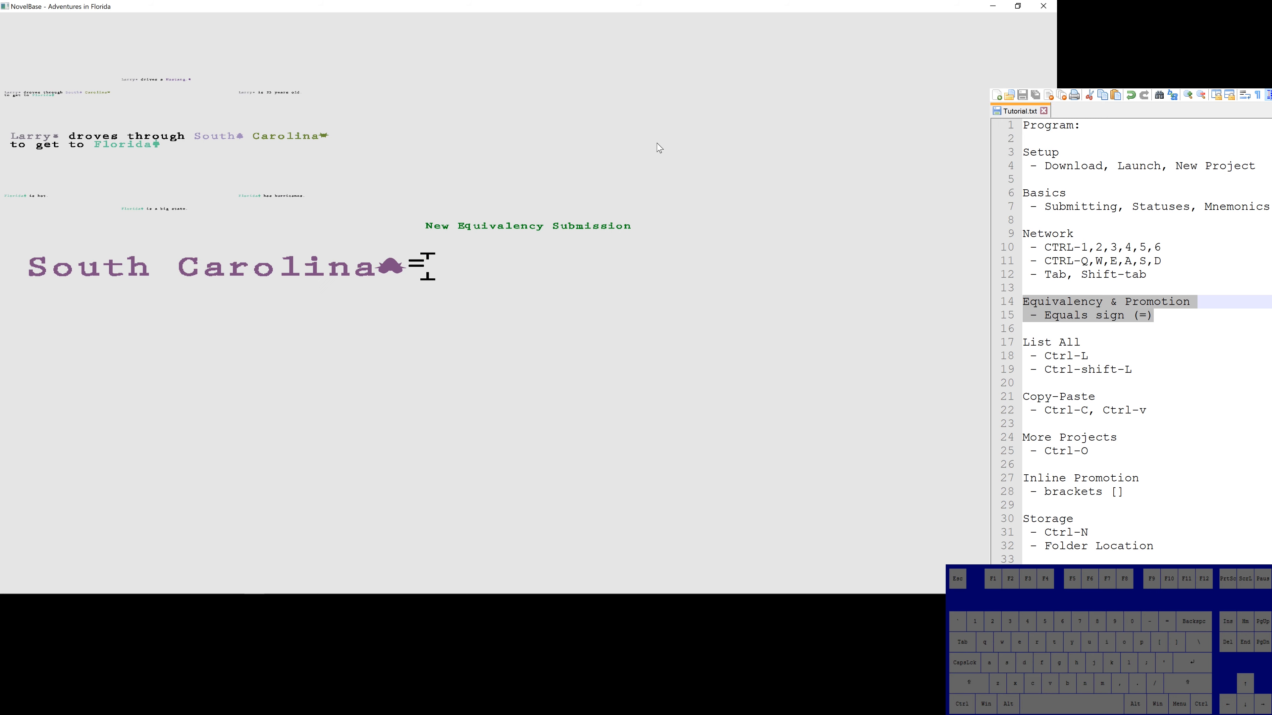
key("alt+Tab")
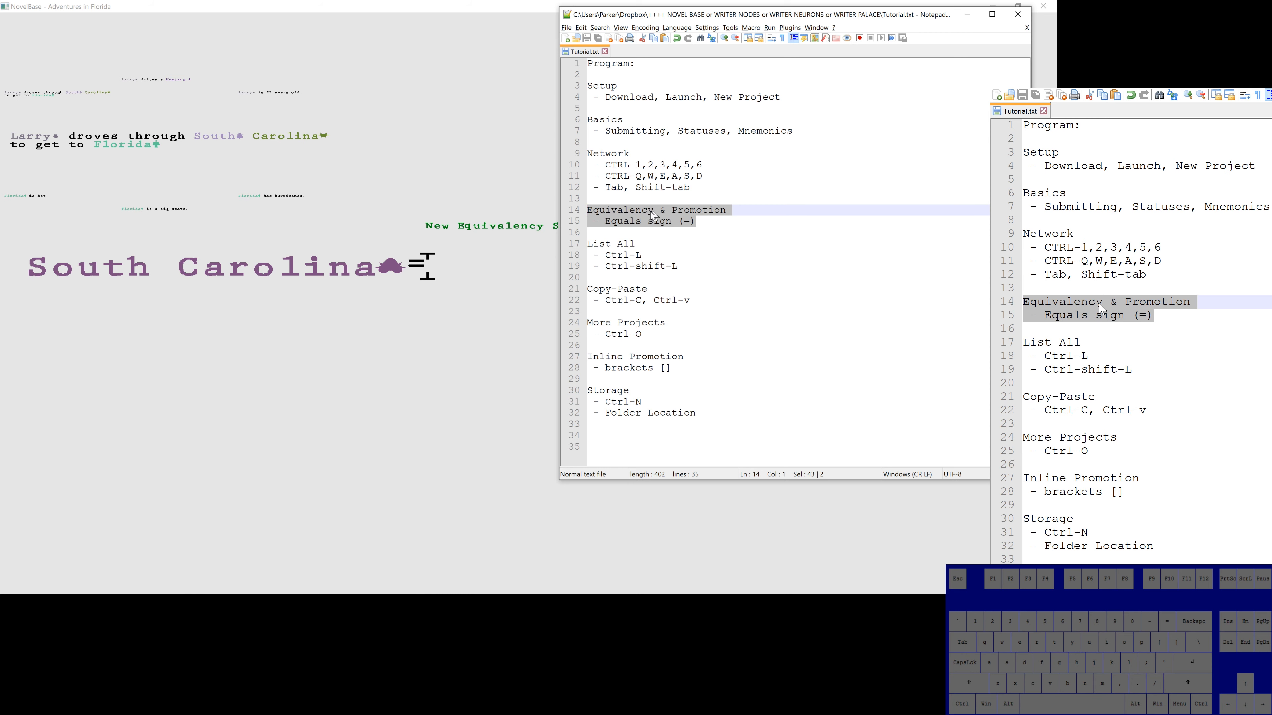
left_click(462, 181)
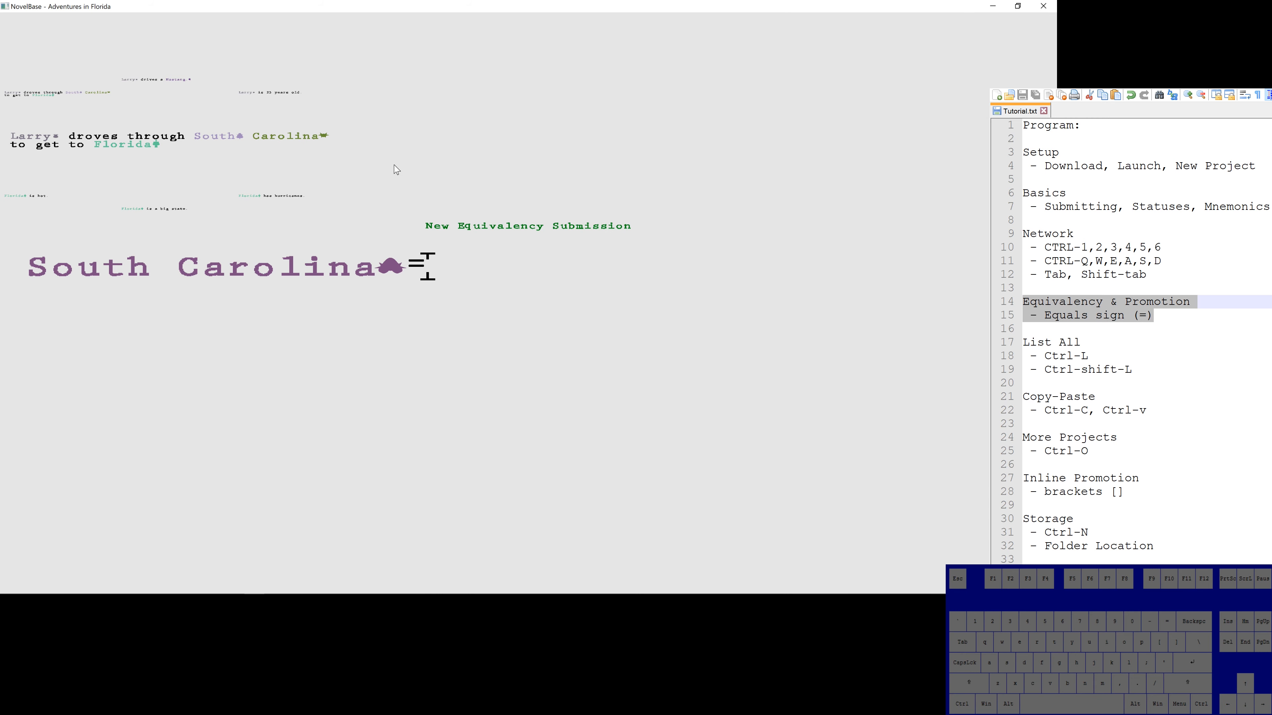
key("Return")
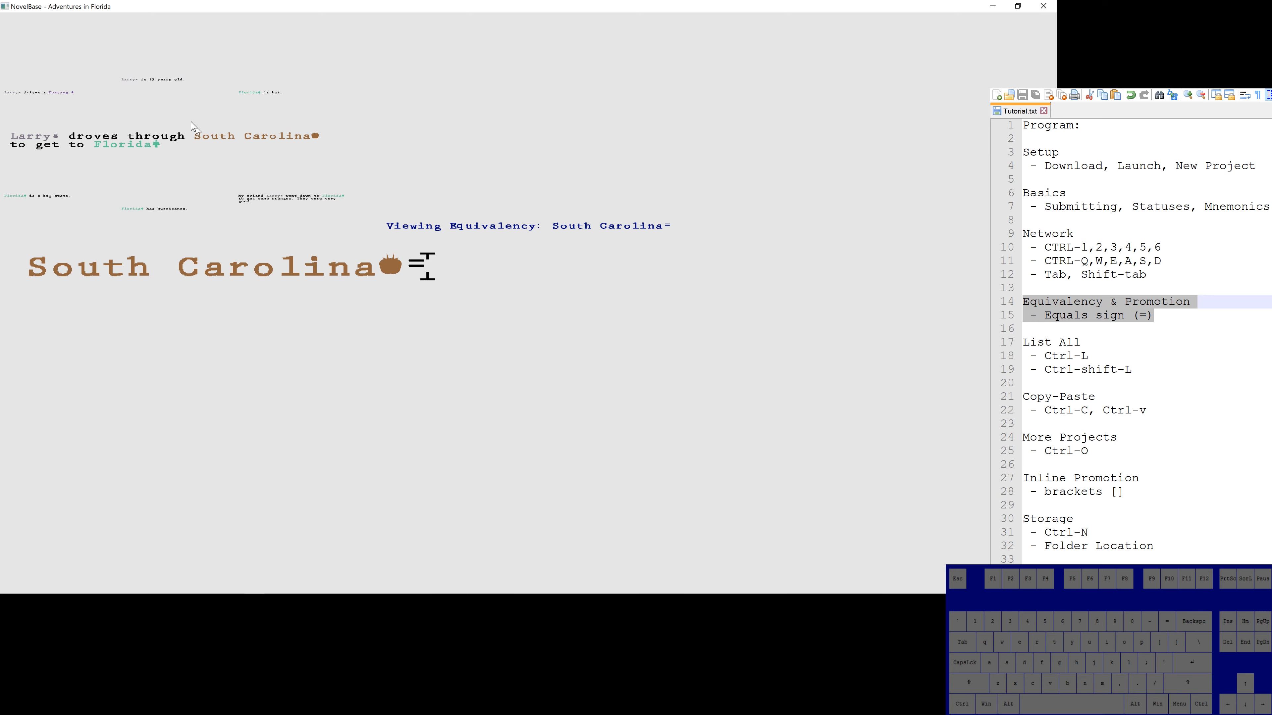
Step: Open the linked note about the drive to Florida, page through its connections, and open the "South Carolina=" equivalency from there
key("ctrl+q")
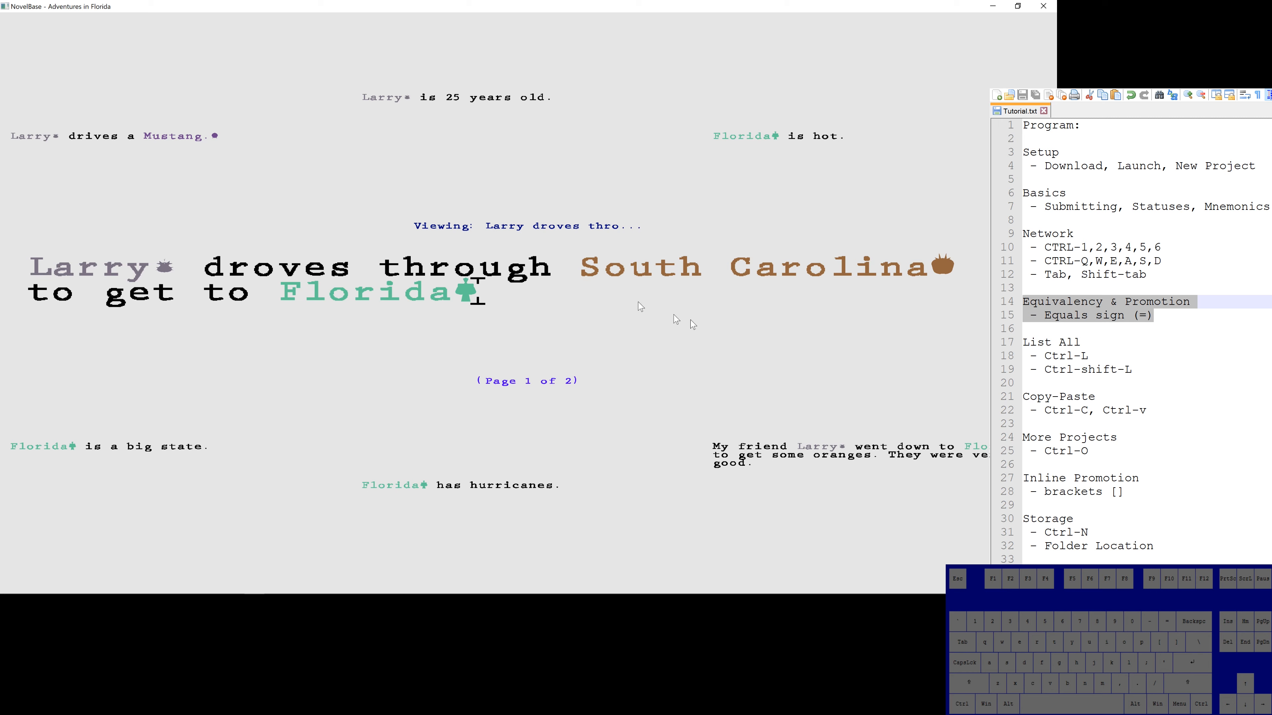
key("Tab")
key("Tab")
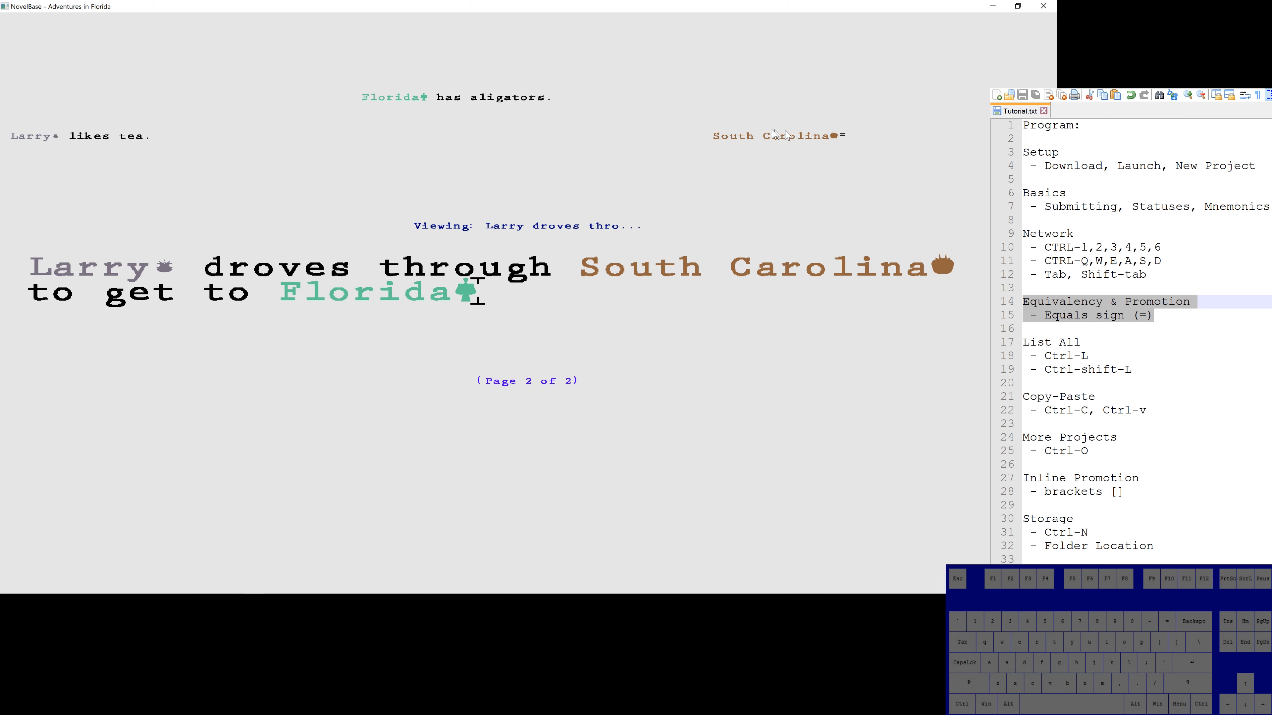
left_click(791, 140, "ctrl")
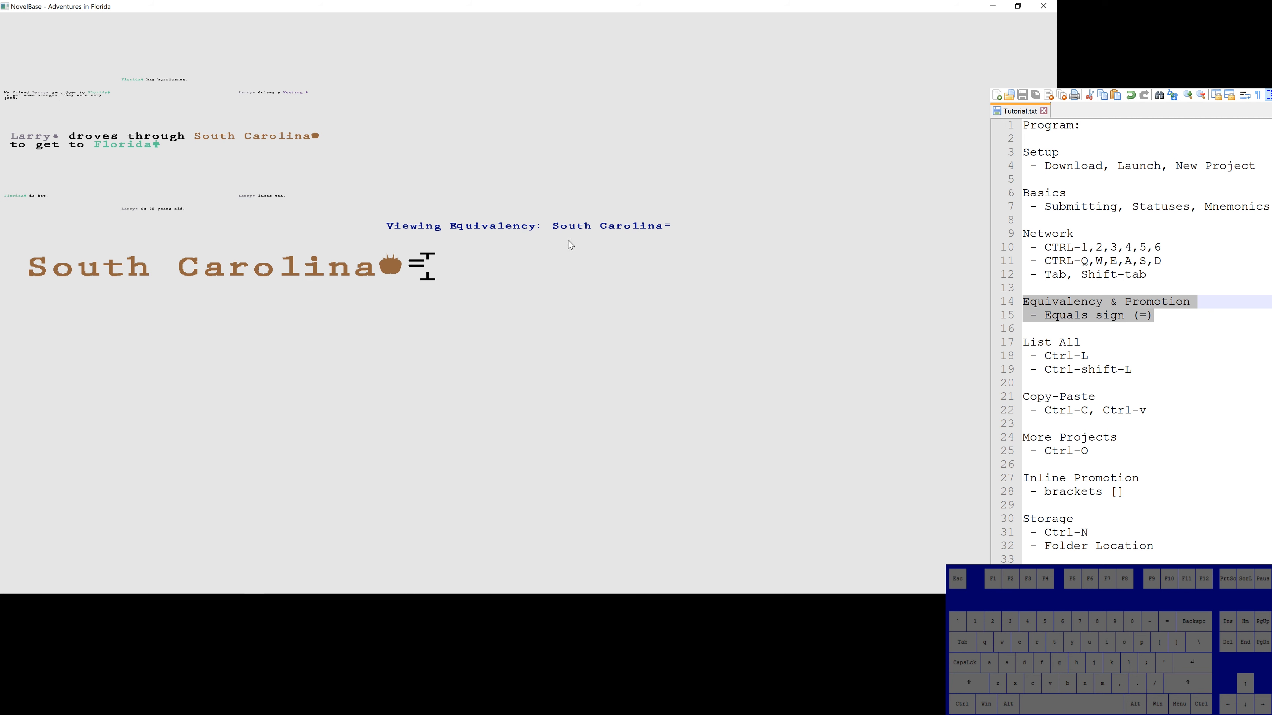
Step: In a new note, check which notes "South", "Carolina" and the full term "South Carolina" each bring up
key("Escape")
type("South")
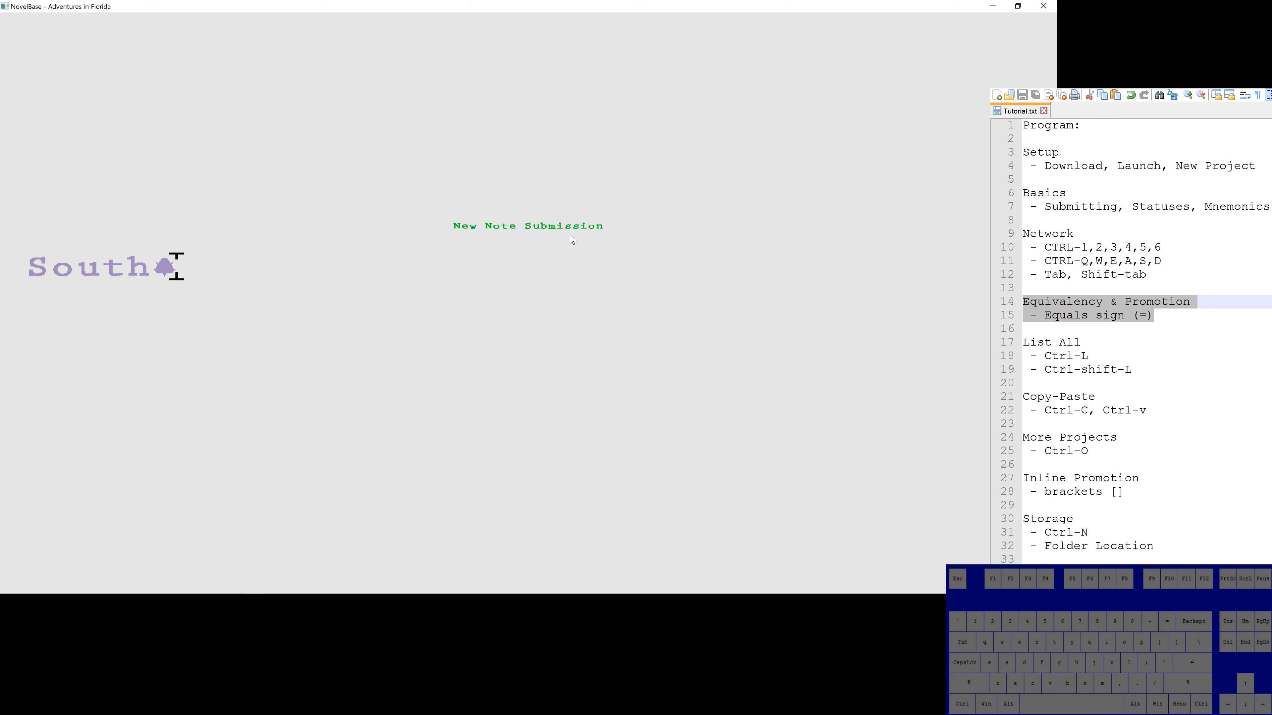
key("ctrl+BackSpace")
type("Carolina")
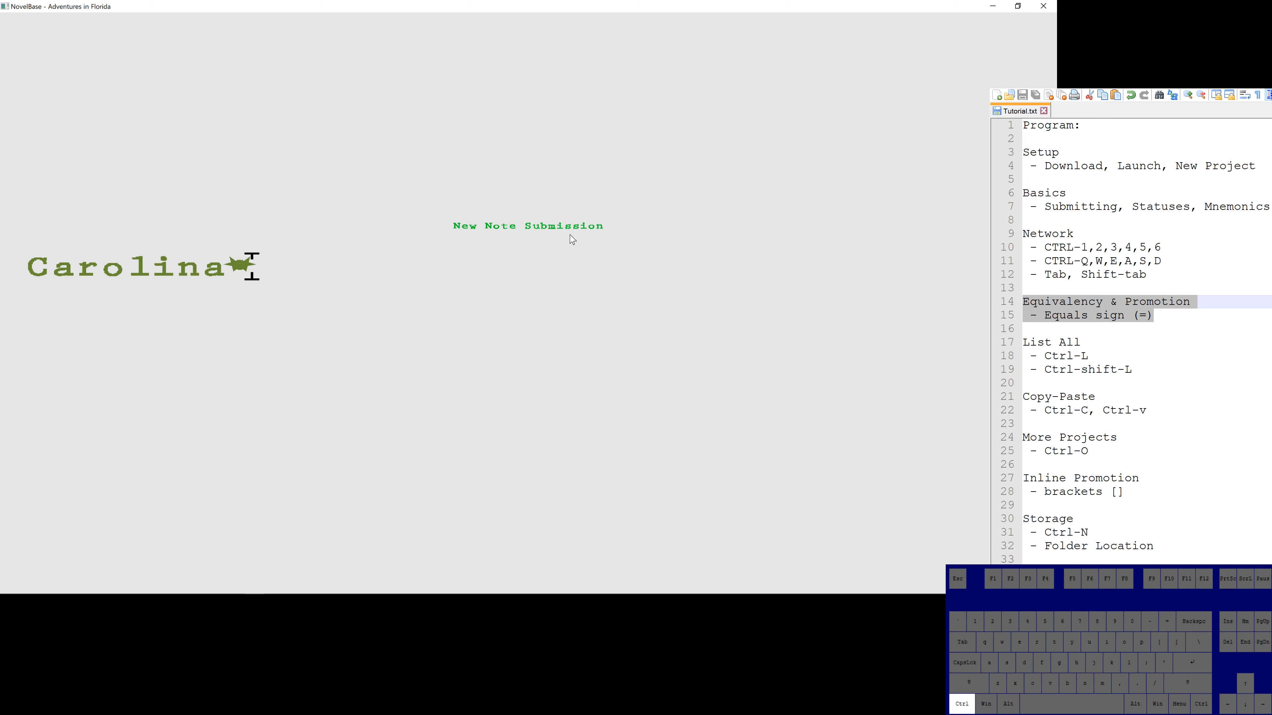
key("ctrl+BackSpace")
type("South Carolina")
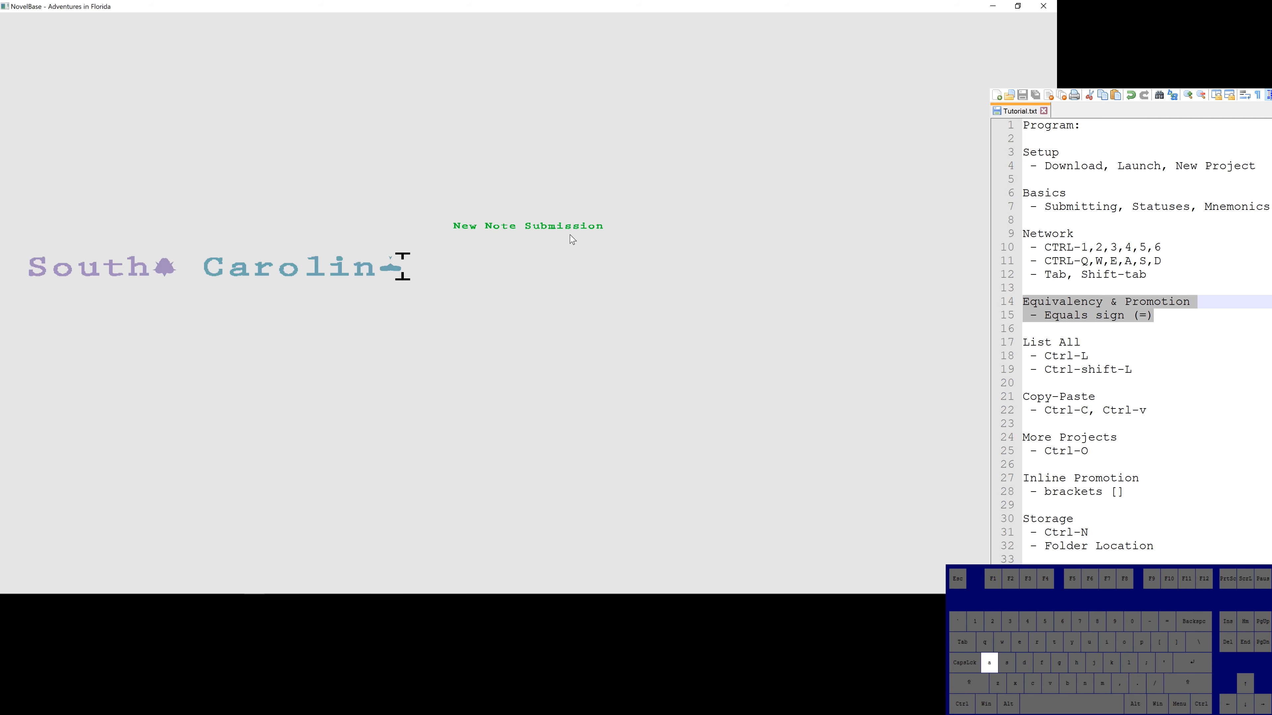
key("Return")
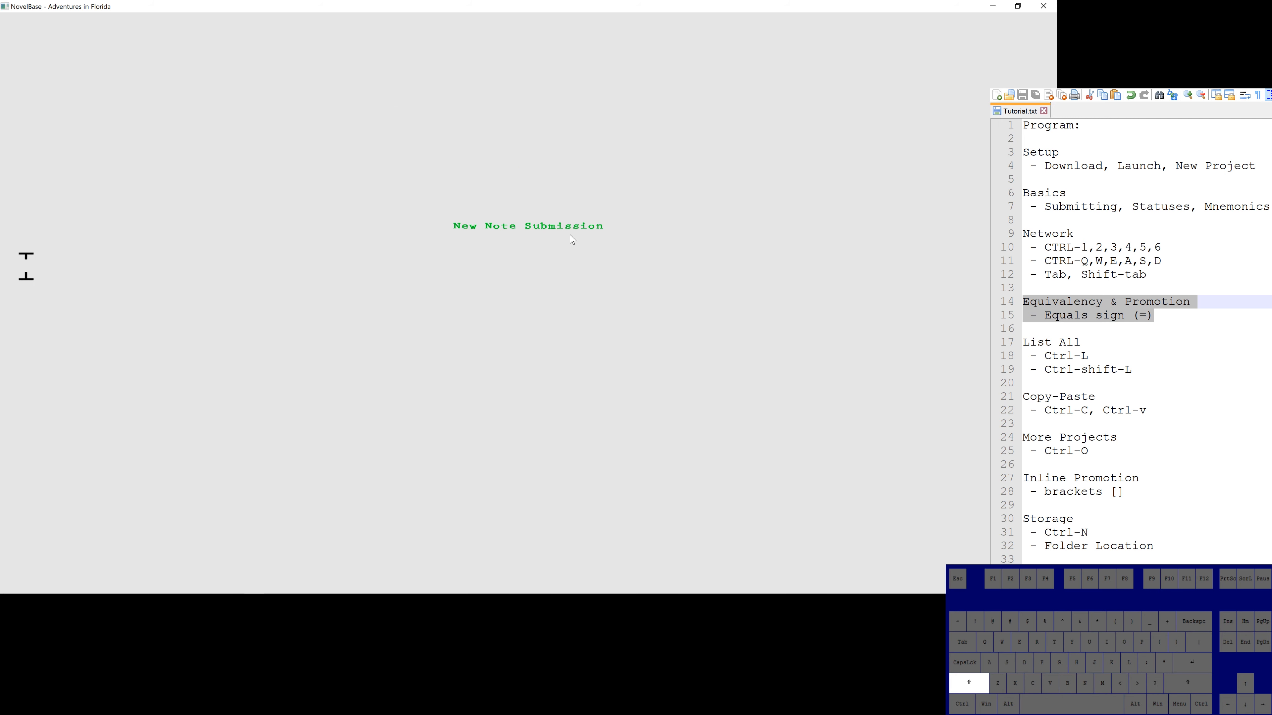
Step: Begin a new note with the character's first name followed by "got a flat tire in South Carolina"
type("Larry ")
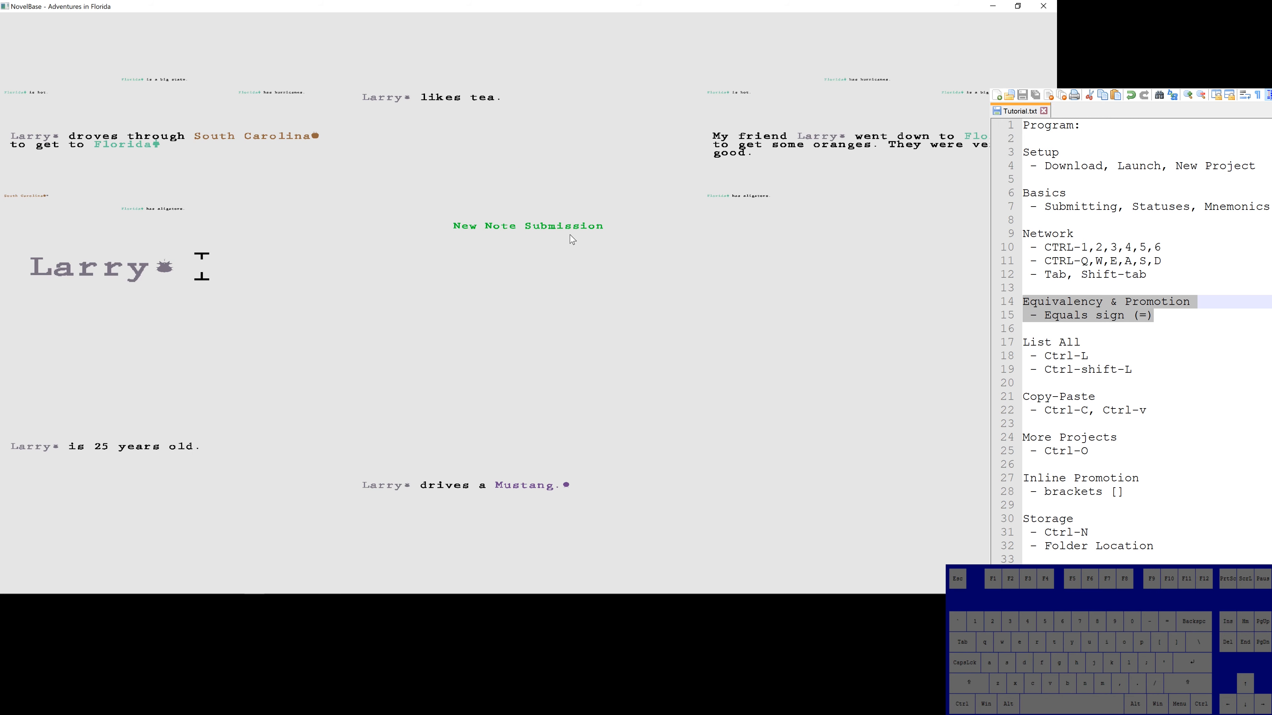
type("got a flate")
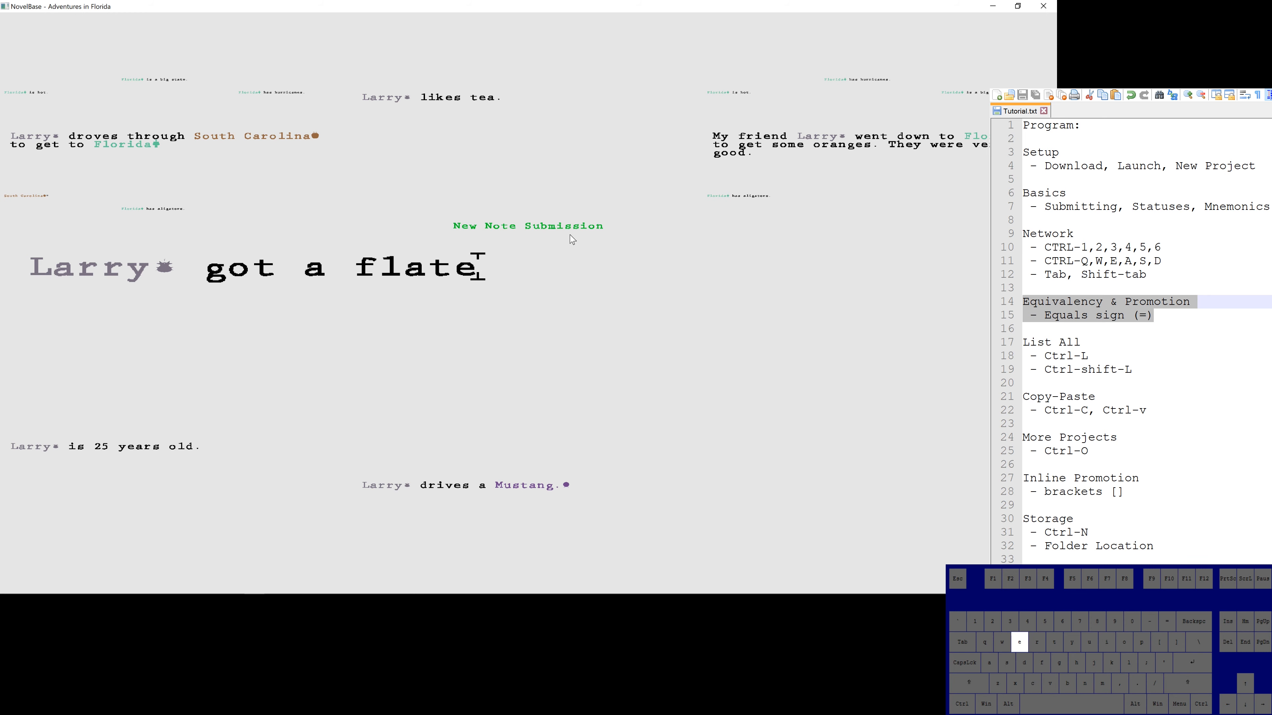
key("BackSpace")
type("tire ")
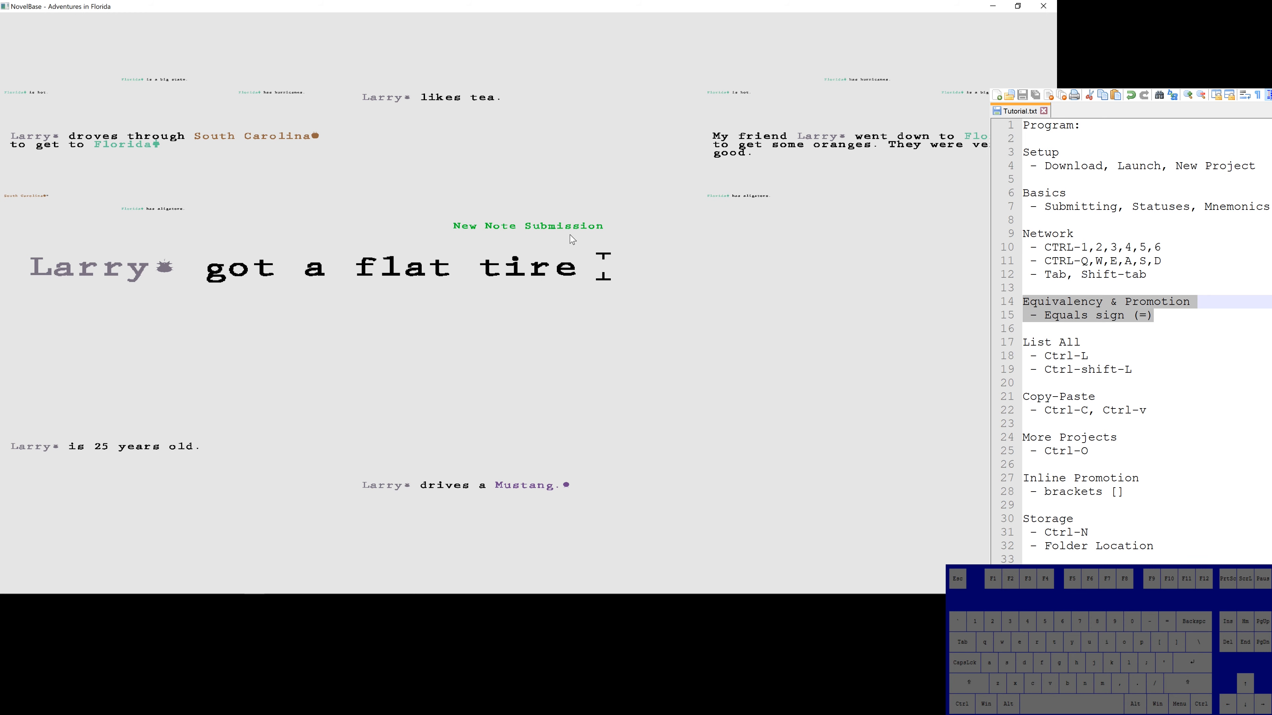
type("in South Caroili")
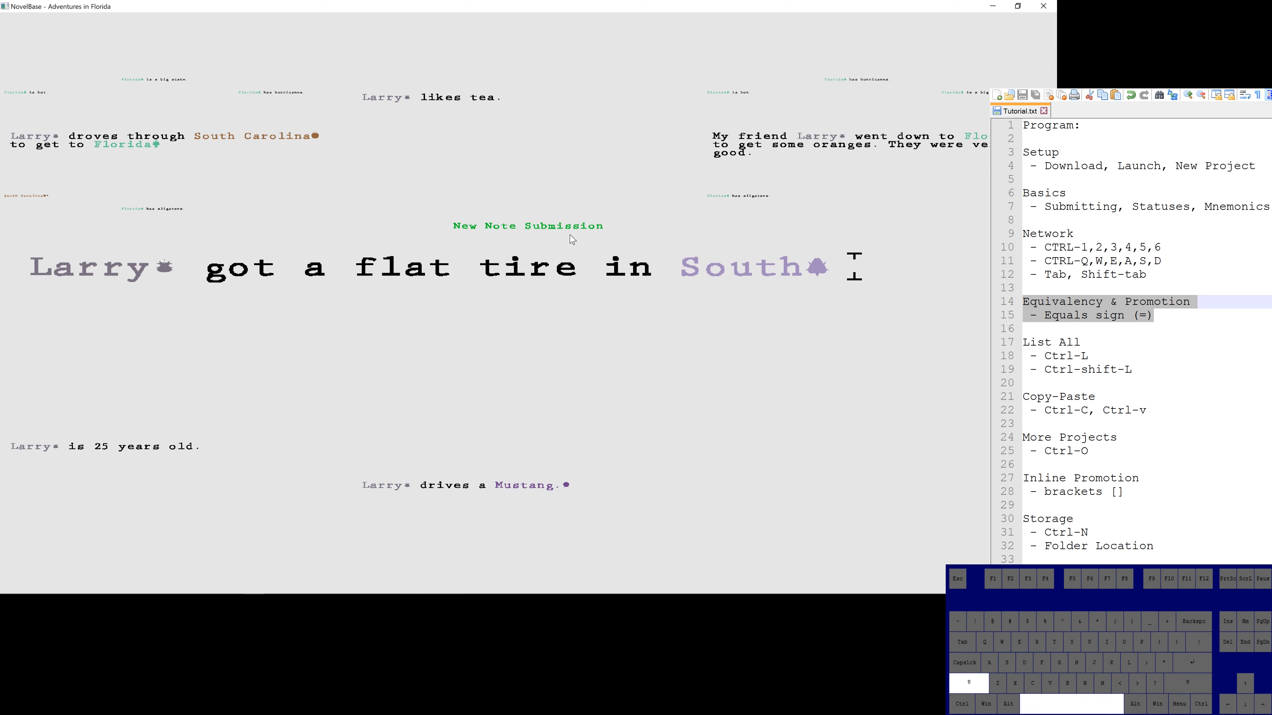
key("BackSpace")
key("BackSpace")
key("BackSpace")
type("lina.")
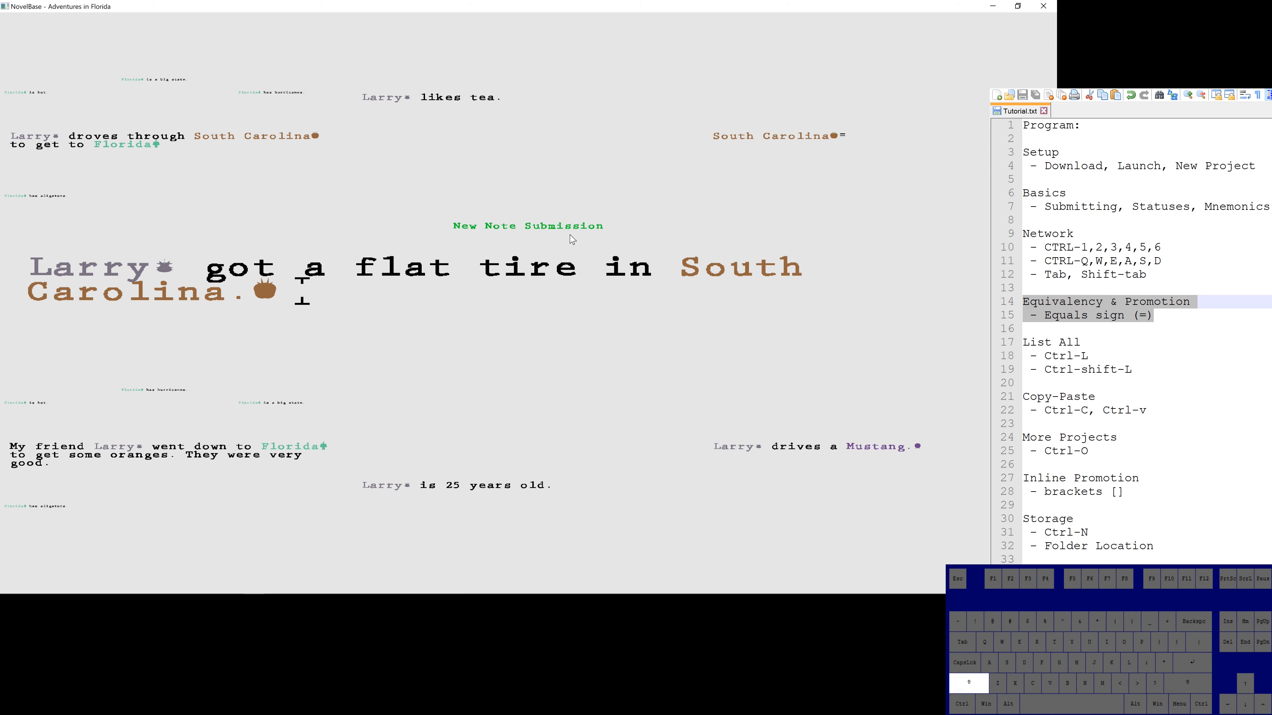
Step: Extend the note with "and decided to get some Bobba tea.", submit it and clear the entry
key("BackSpace")
type("and d")
type("eci")
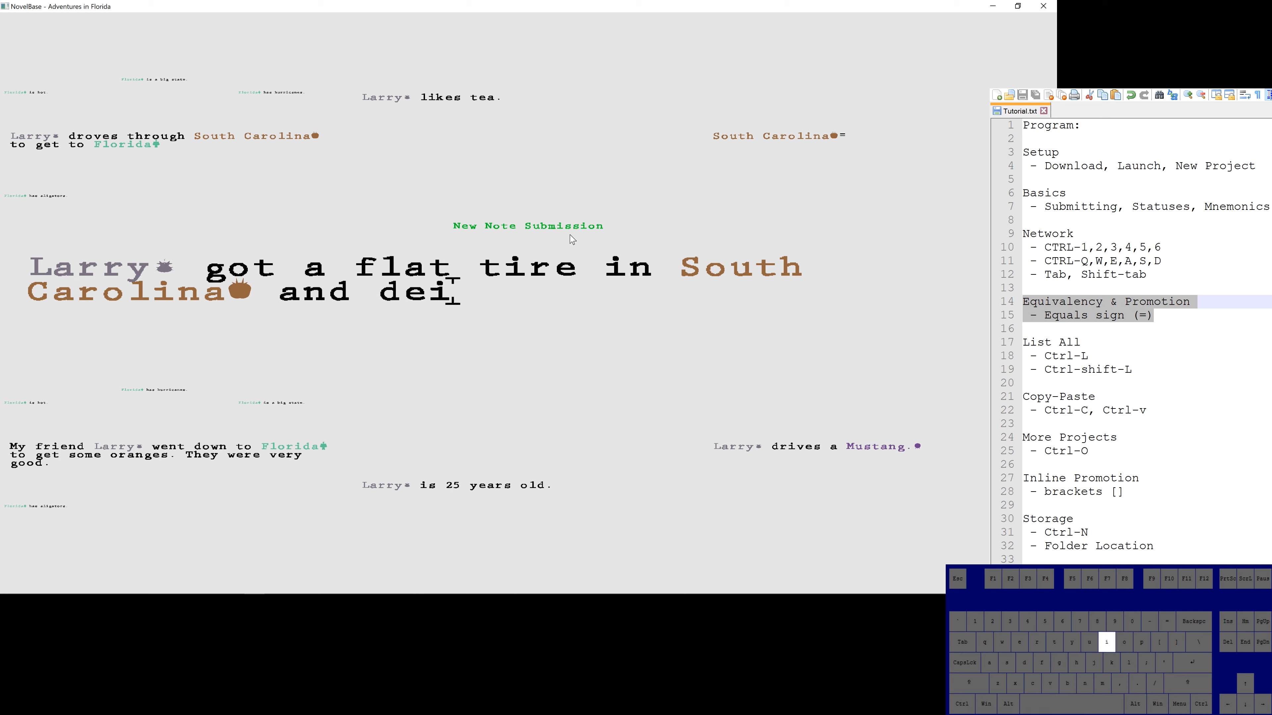
key("BackSpace")
type("cided ")
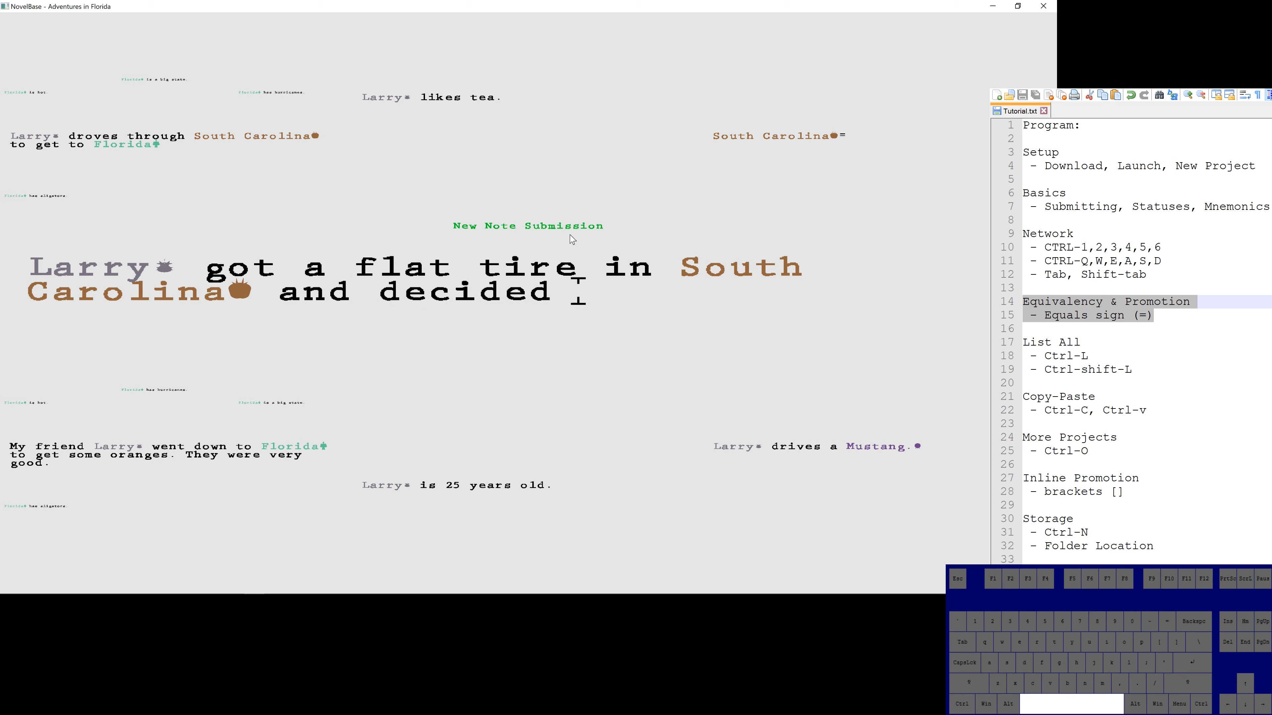
type("to get some Bobba tea.")
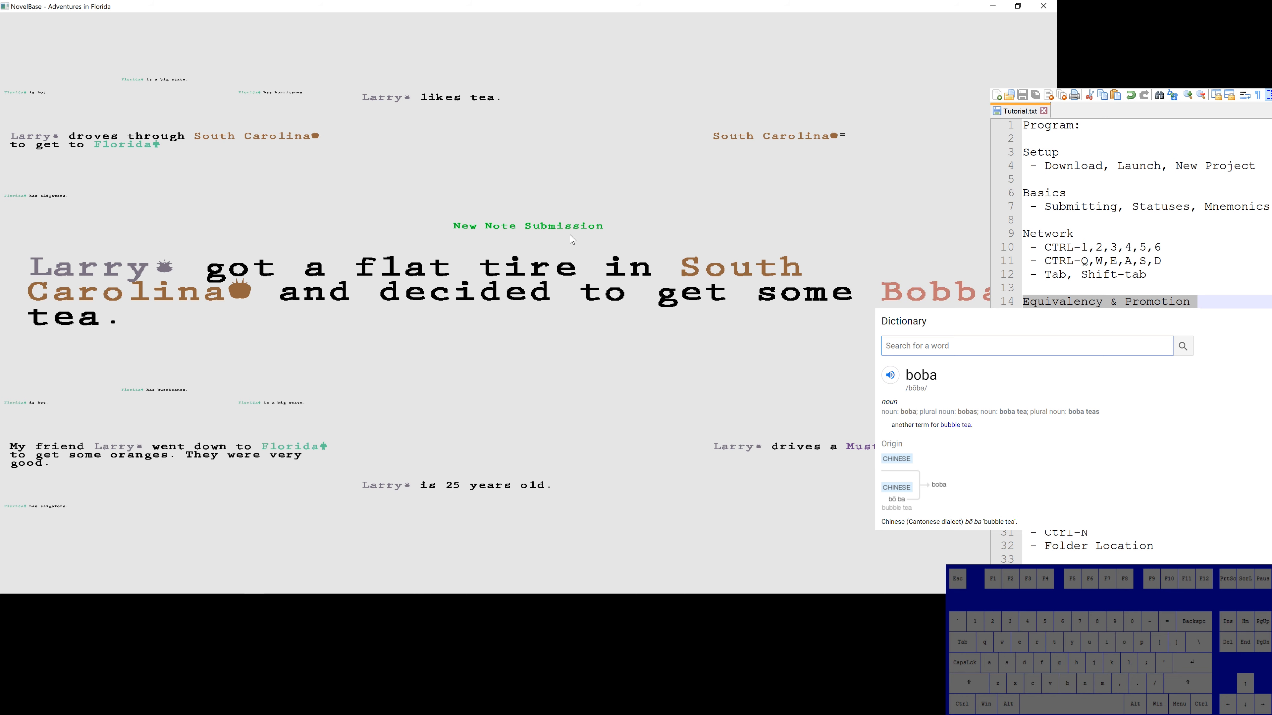
key("Return")
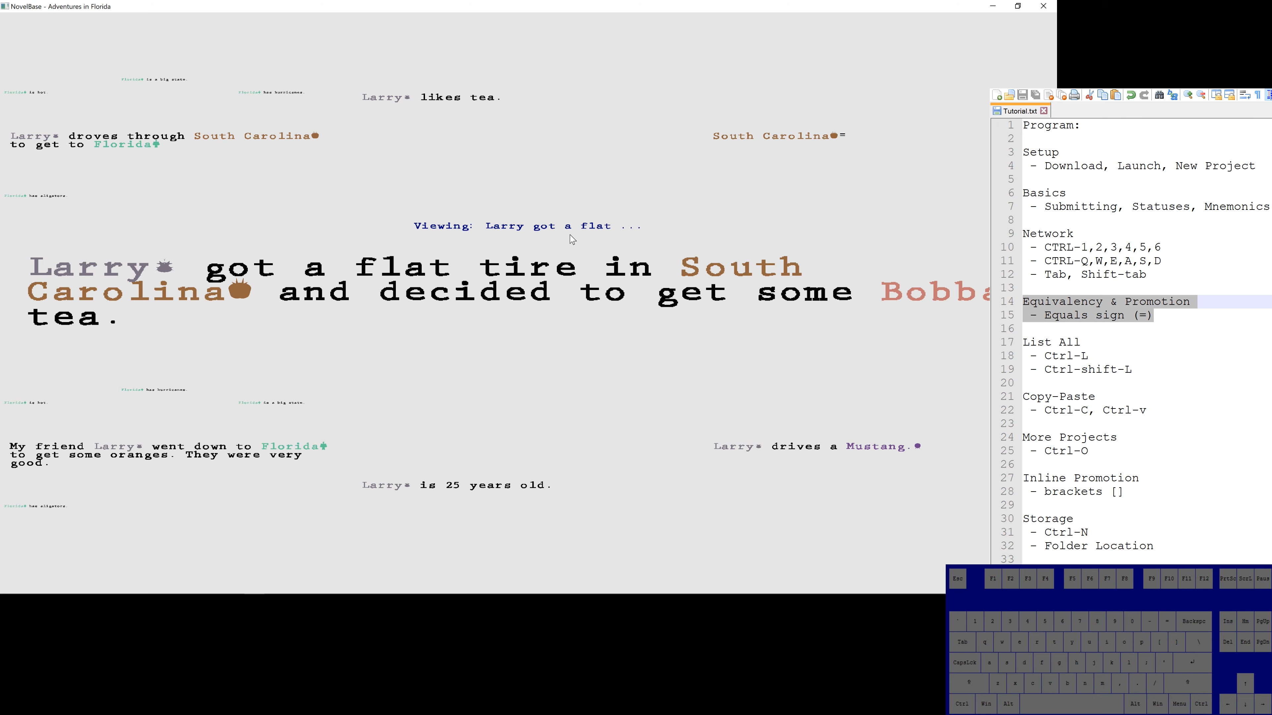
key("alt+Tab")
key("alt+Tab")
key("Escape")
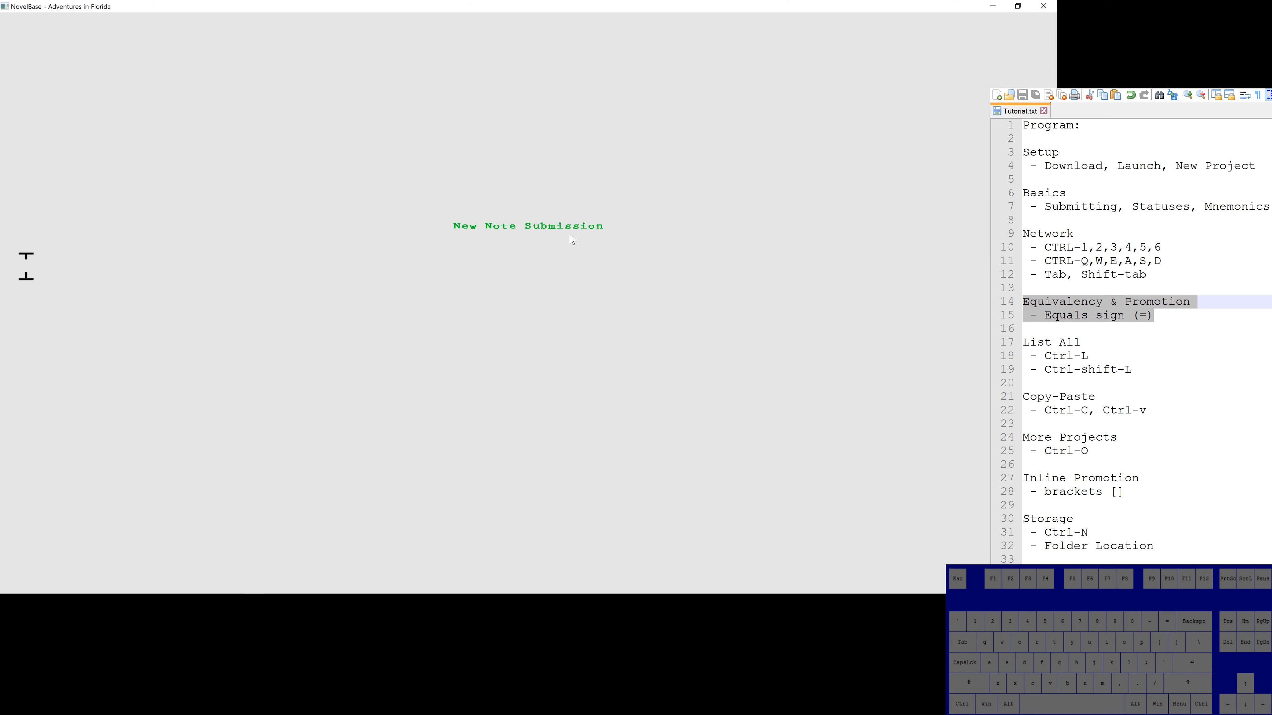
Step: Submit a note that the character "remembers his mom always yelled at him and called him", ending with his full name in quotation marks
type("Larry's")
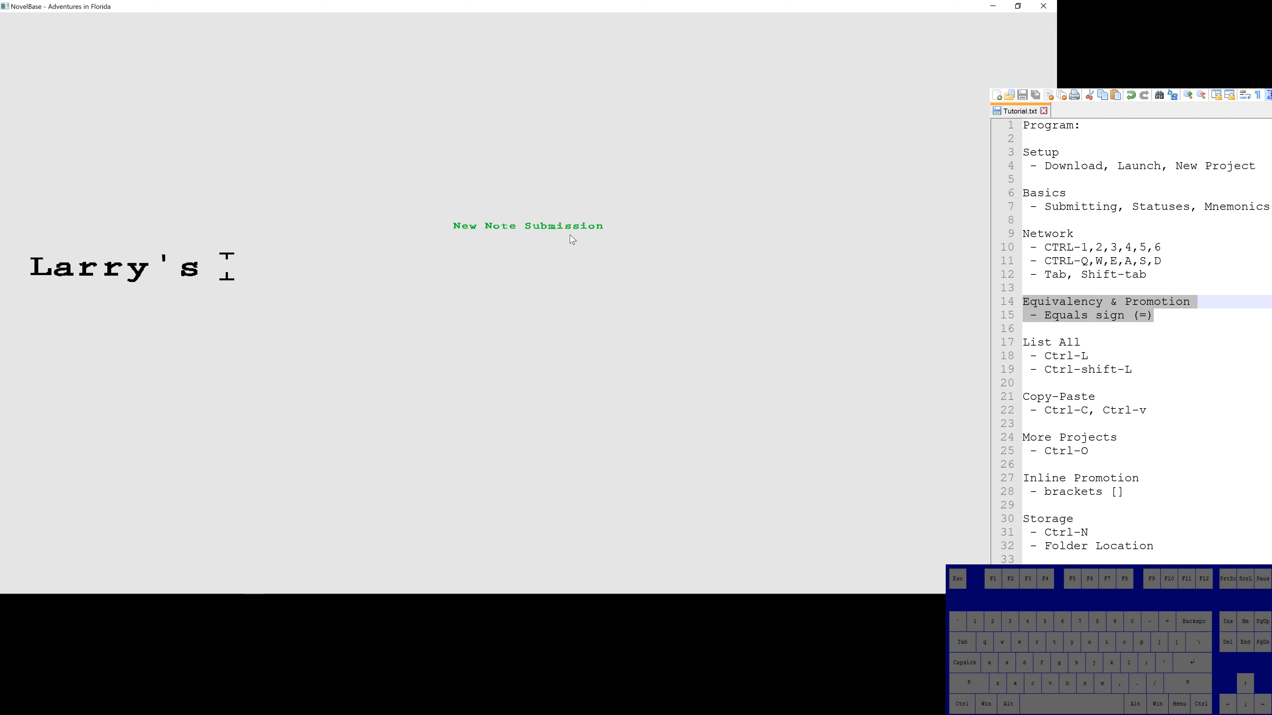
key("BackSpace")
key("BackSpace")
key("BackSpace")
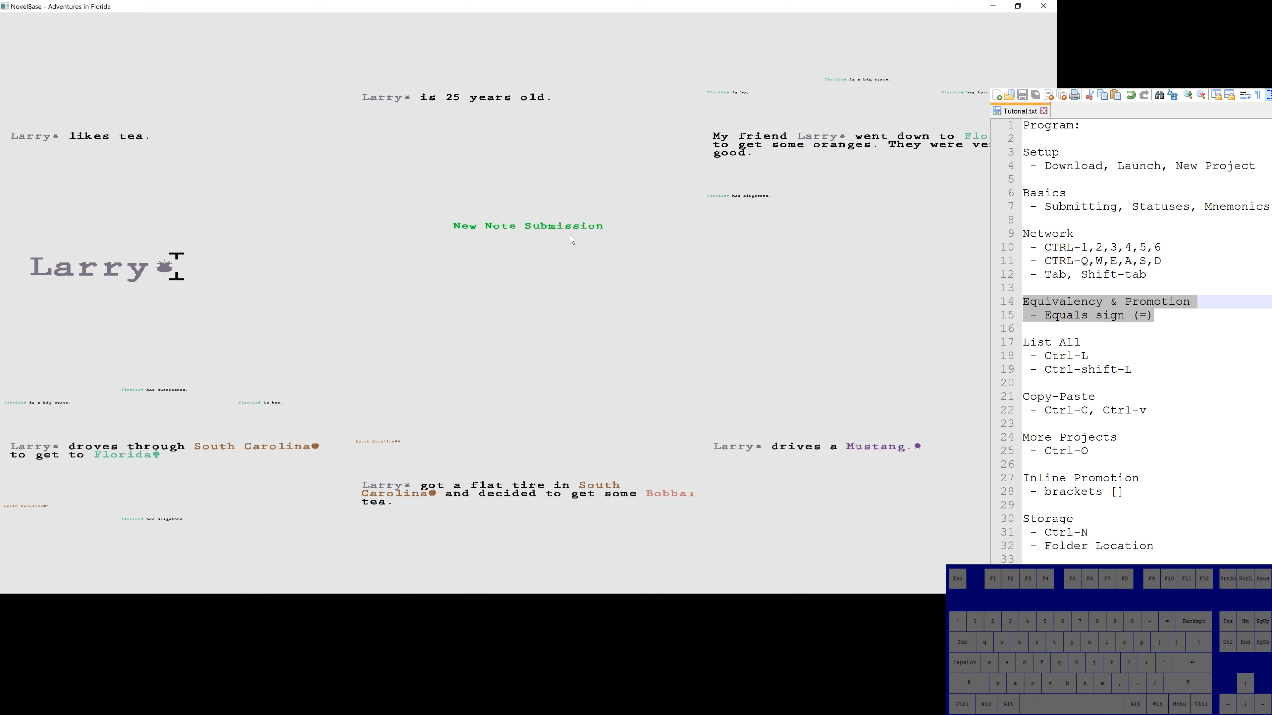
type("remember")
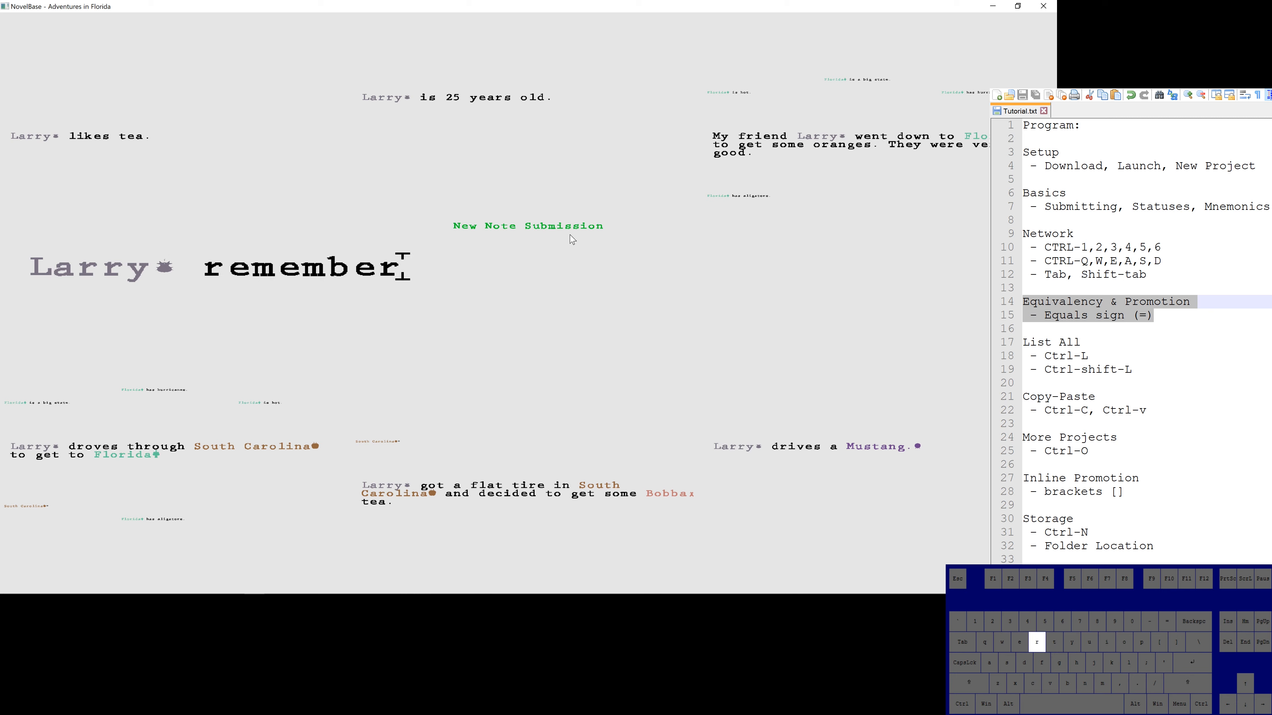
type("s his mom")
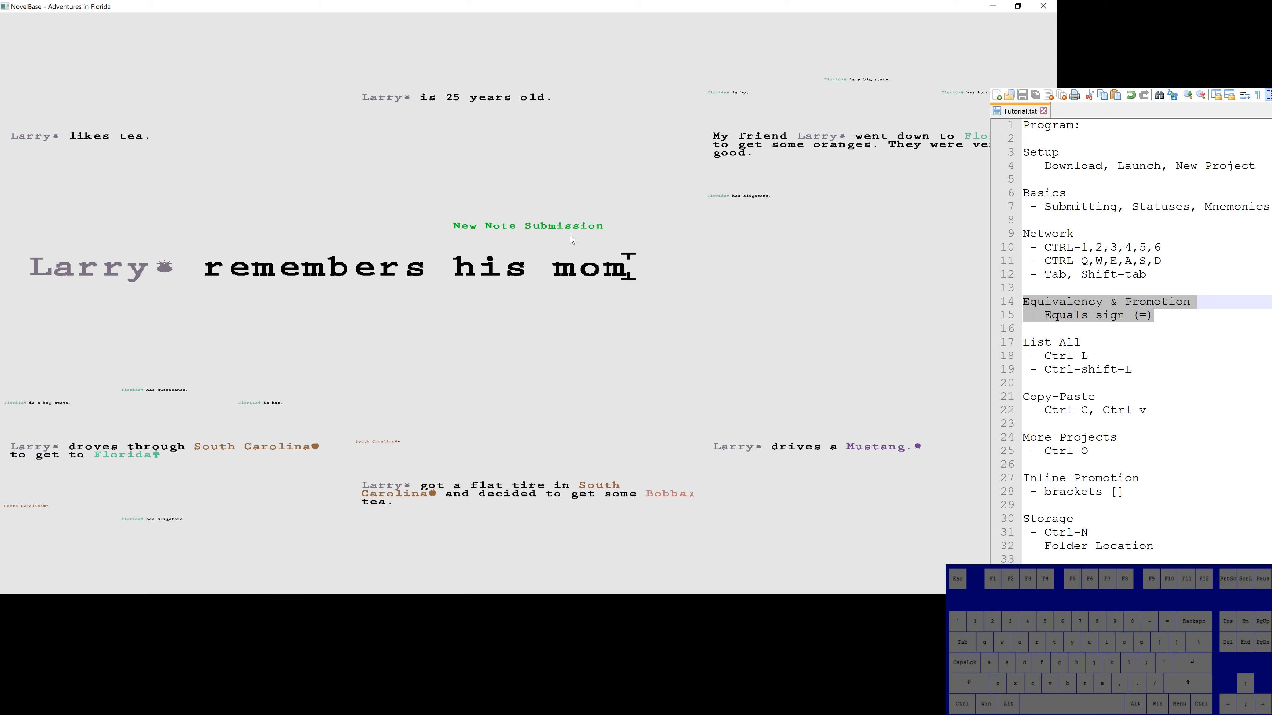
type(" alw")
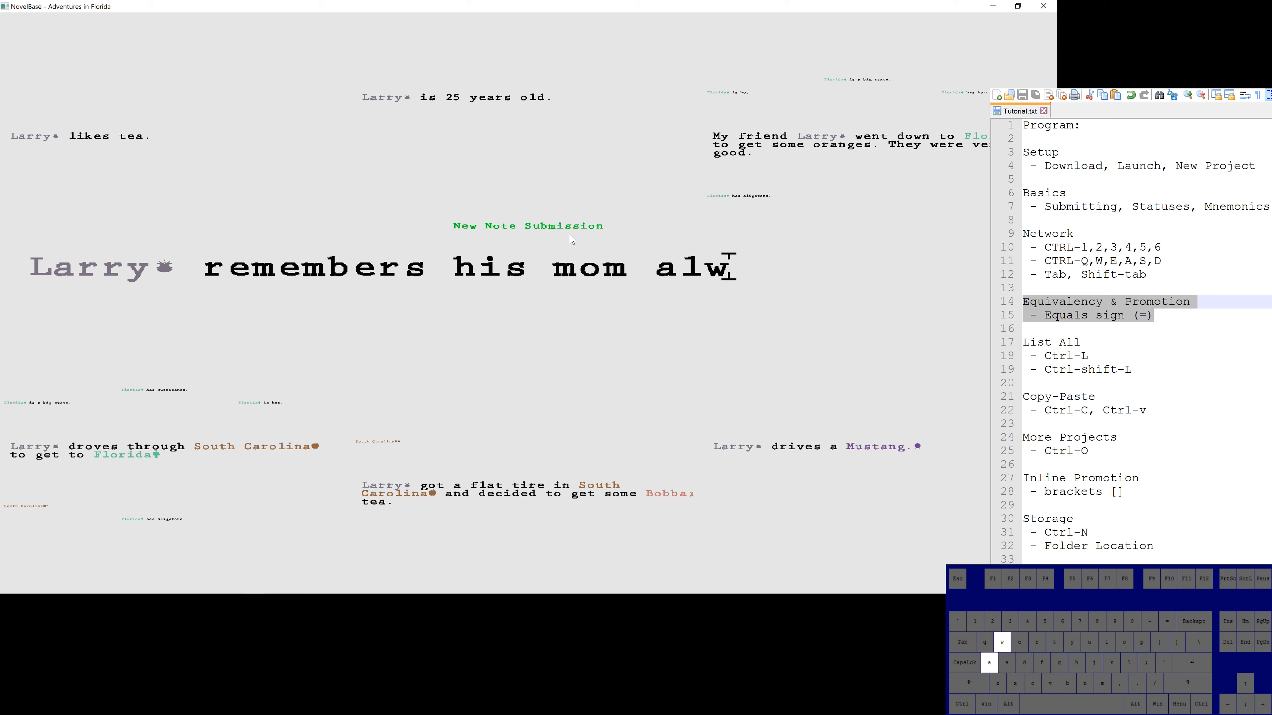
type("ays yel")
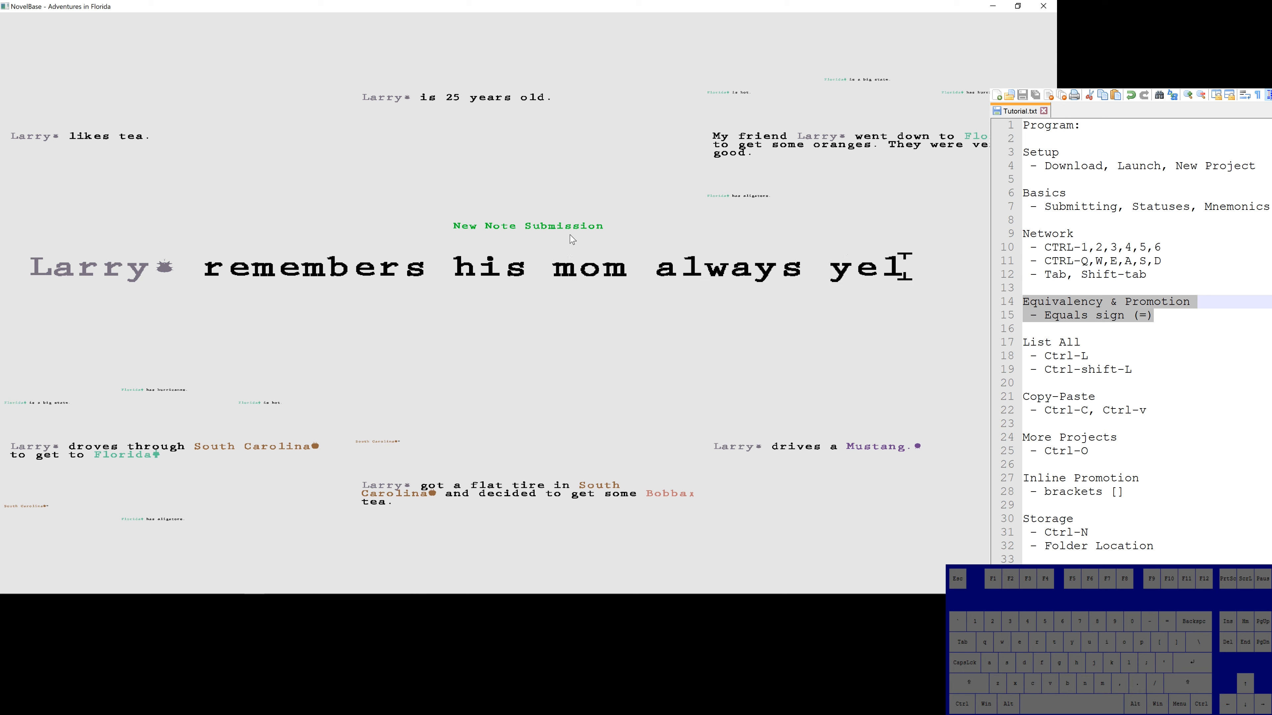
type("led at him ")
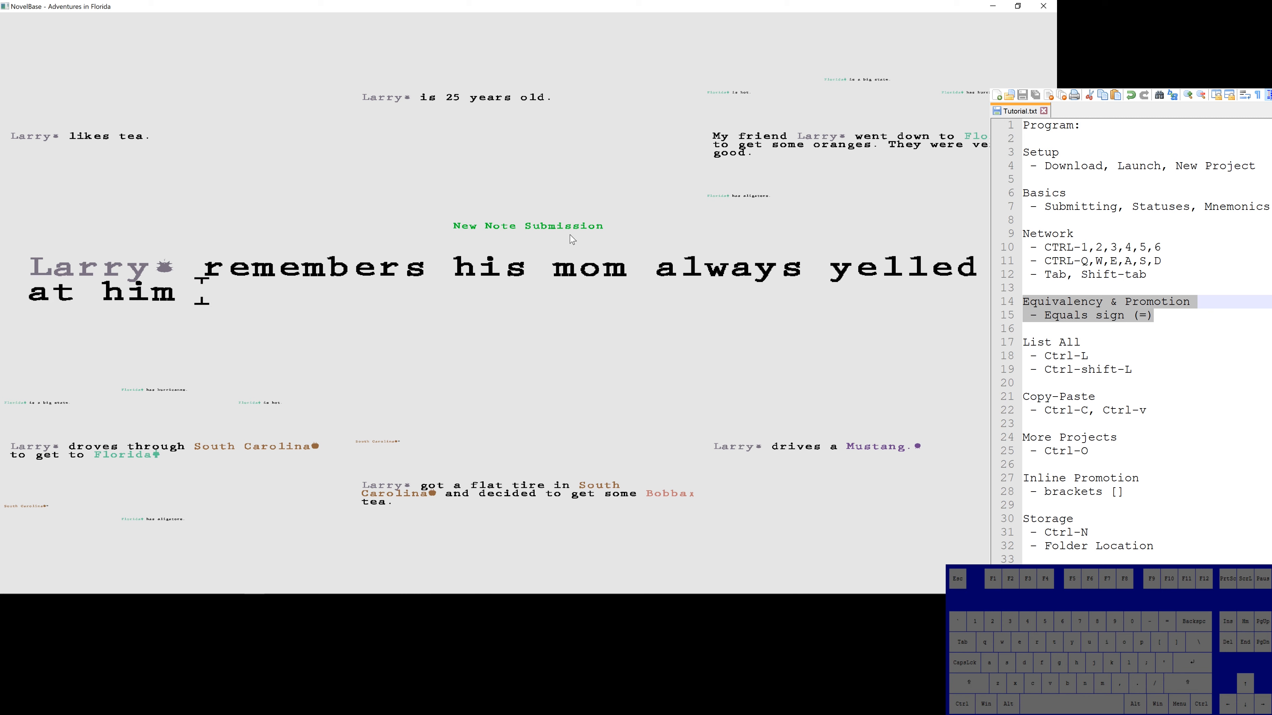
type("and called him ")
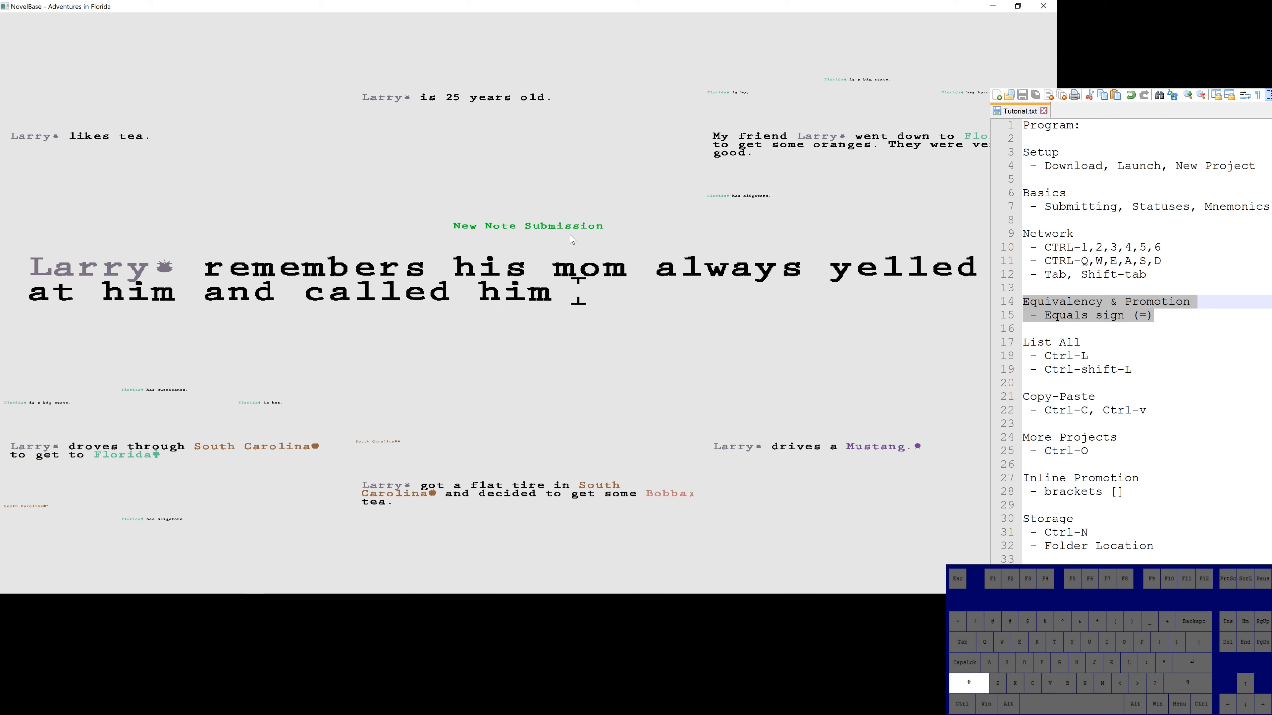
type("\"Larry Smith\"")
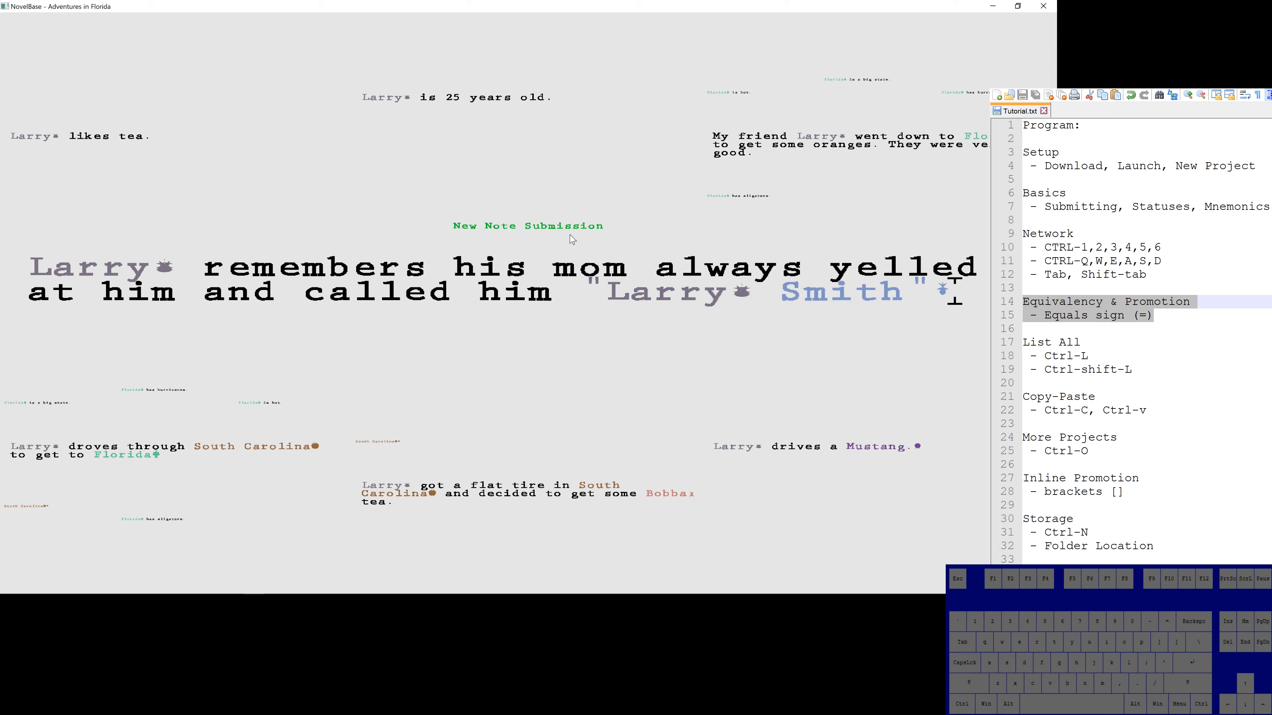
key("Return")
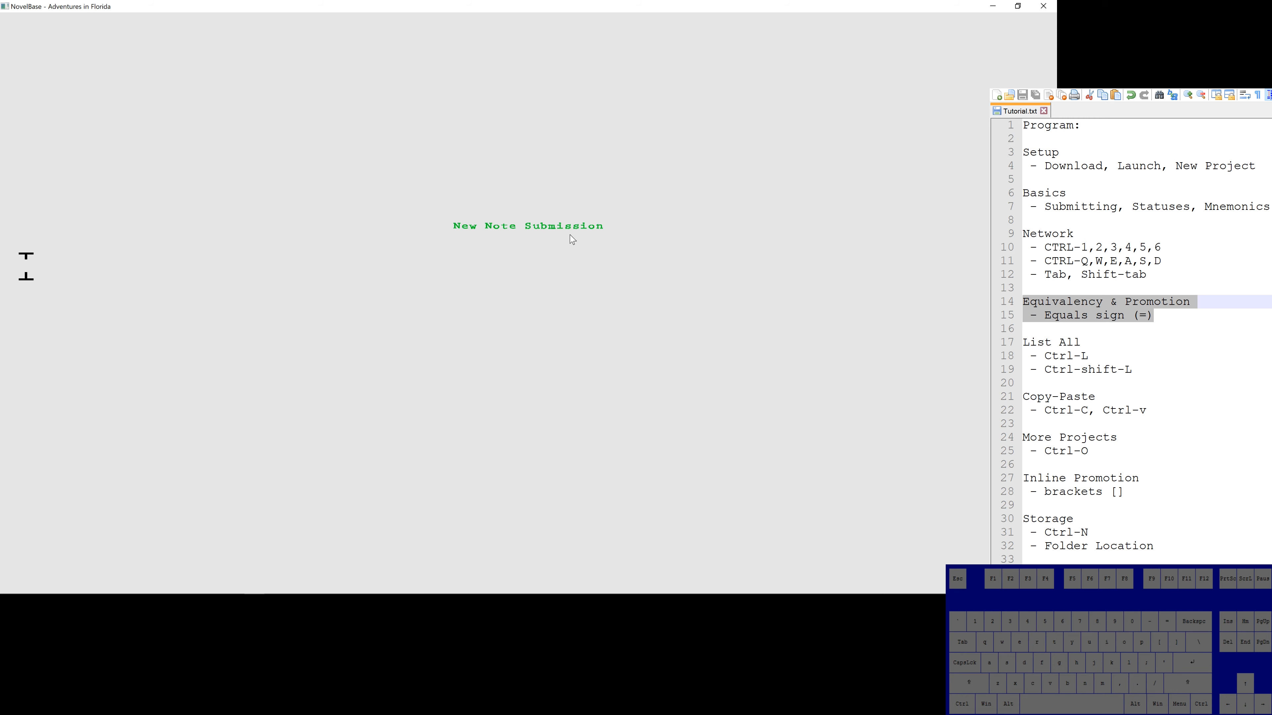
Step: Look up the character's first name and view the linked note about his mom yelling at him
type("Larry")
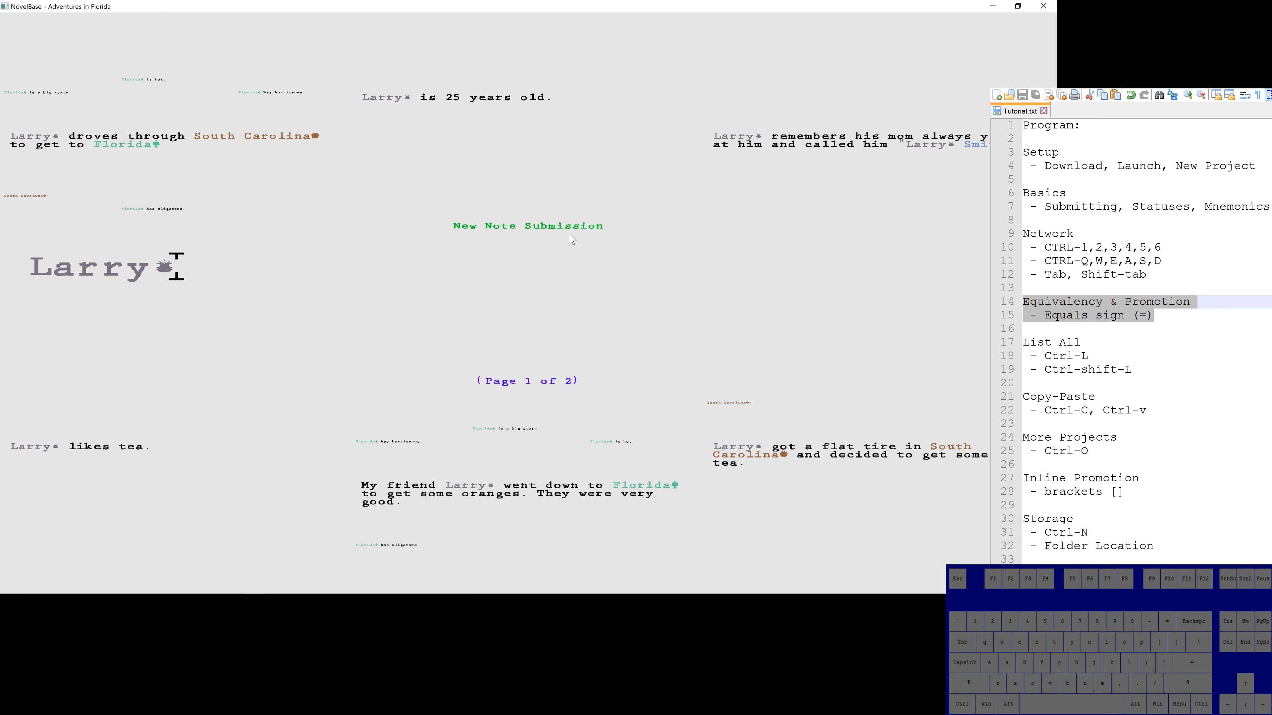
key("ctrl+e")
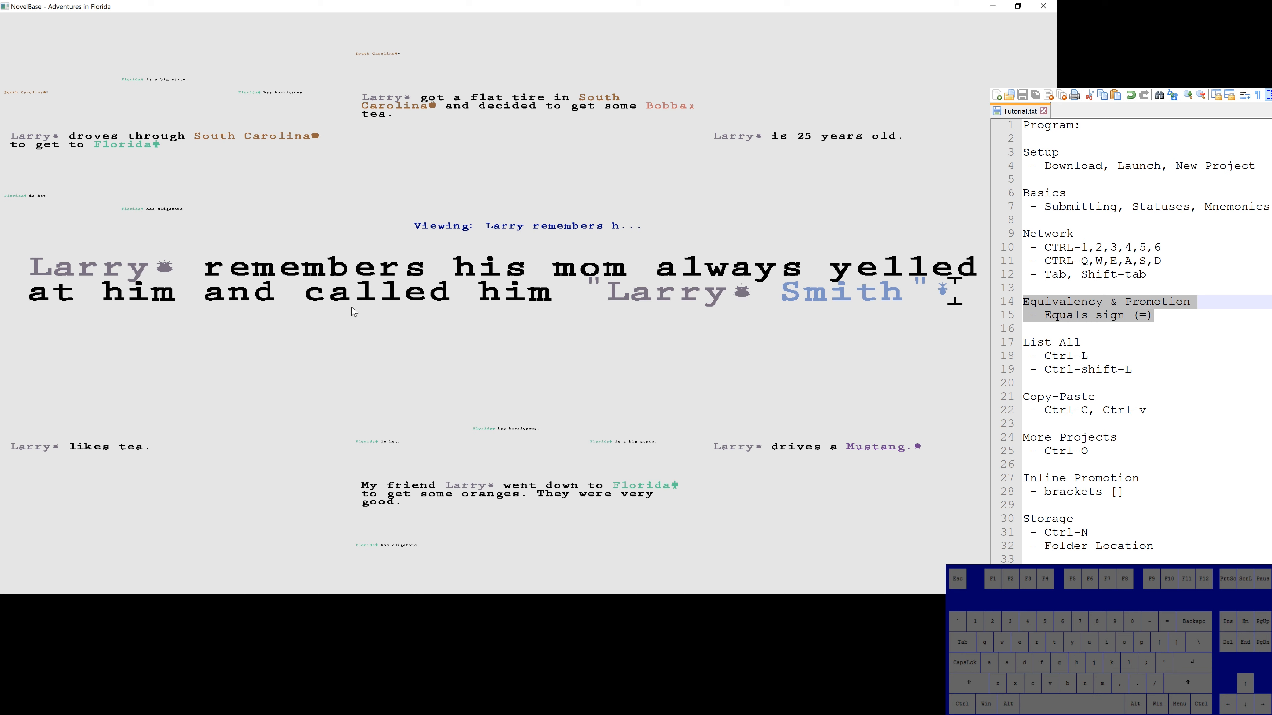
key("Escape")
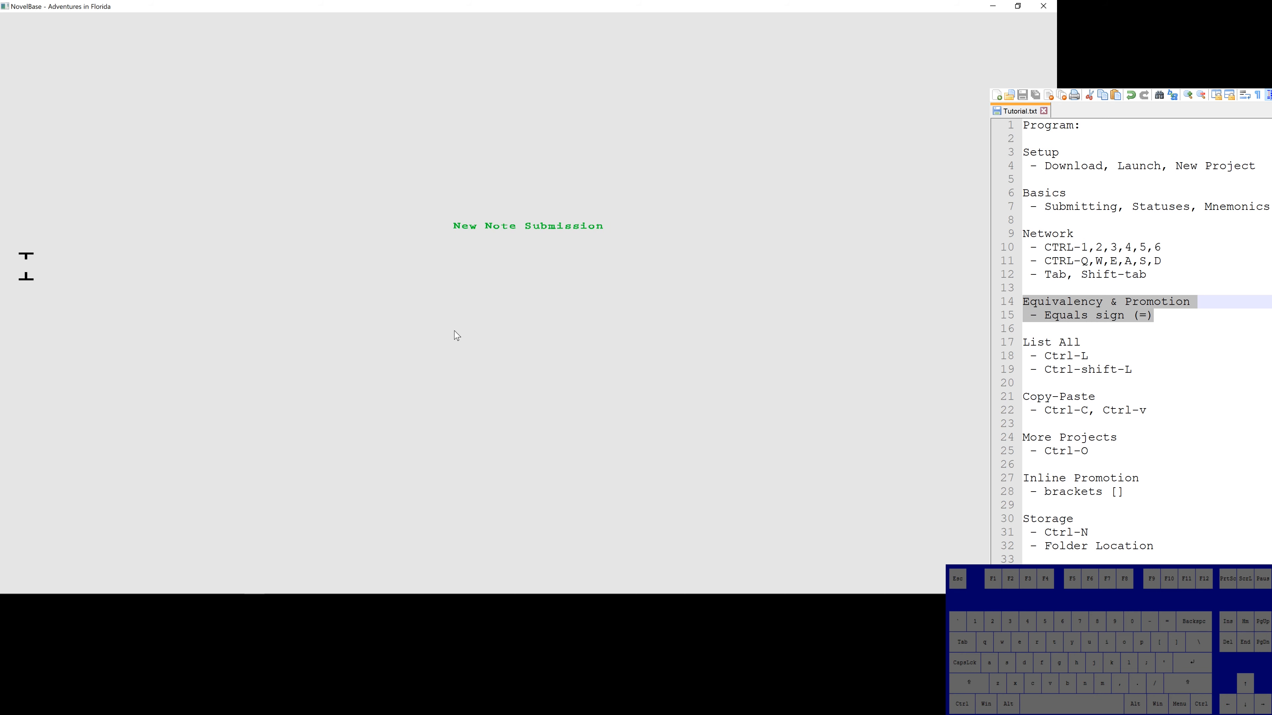
Step: Submit an equivalency that uses the equals sign to link the character's first name with his full name
type("Larry")
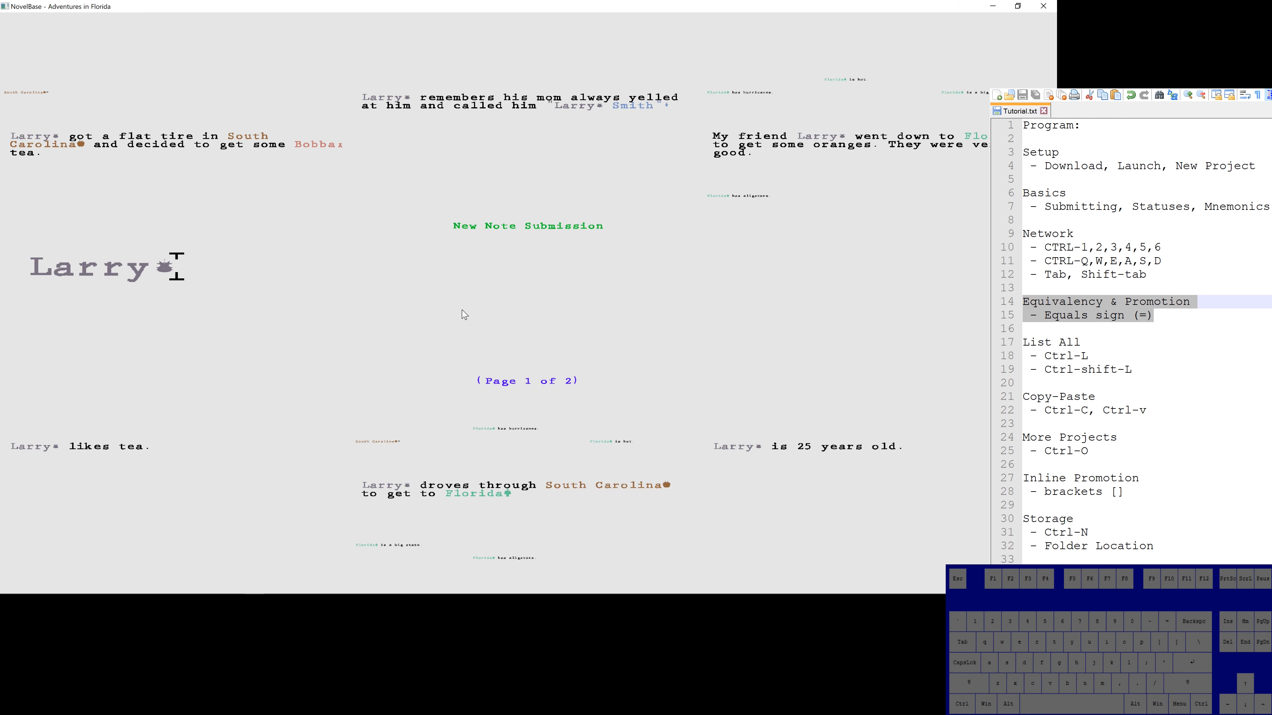
type("=Larry Smith")
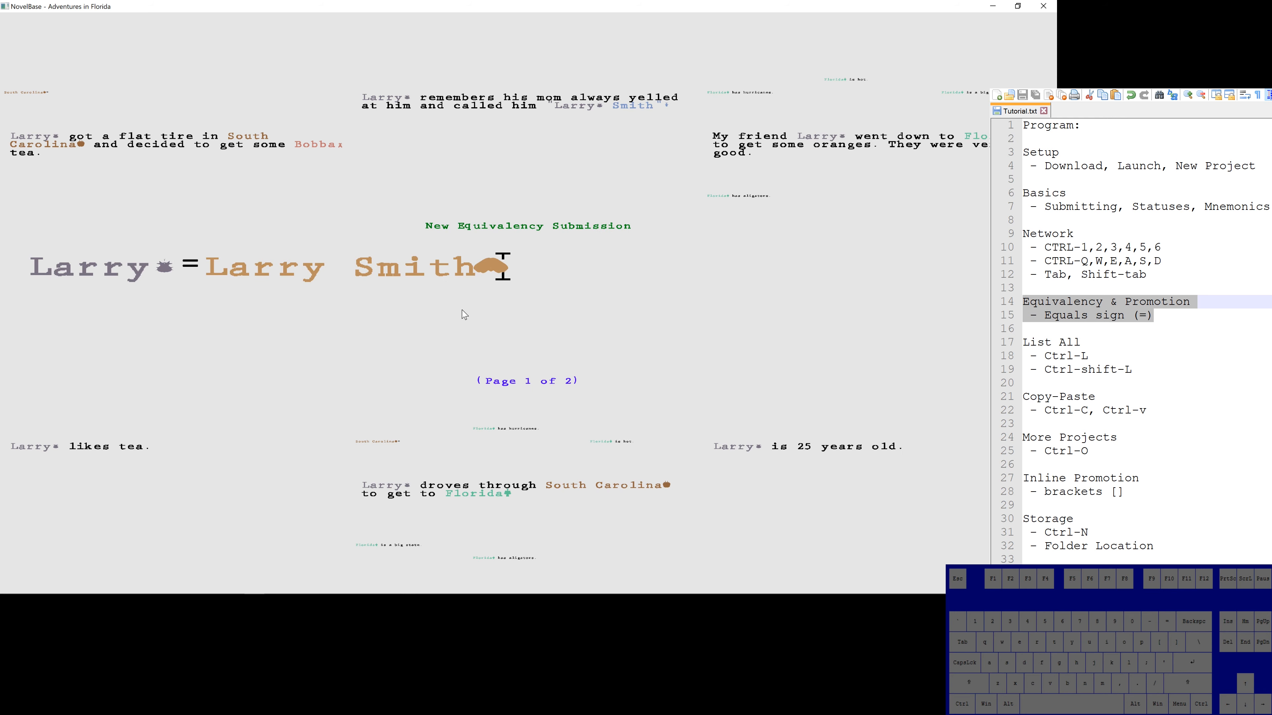
key("Return")
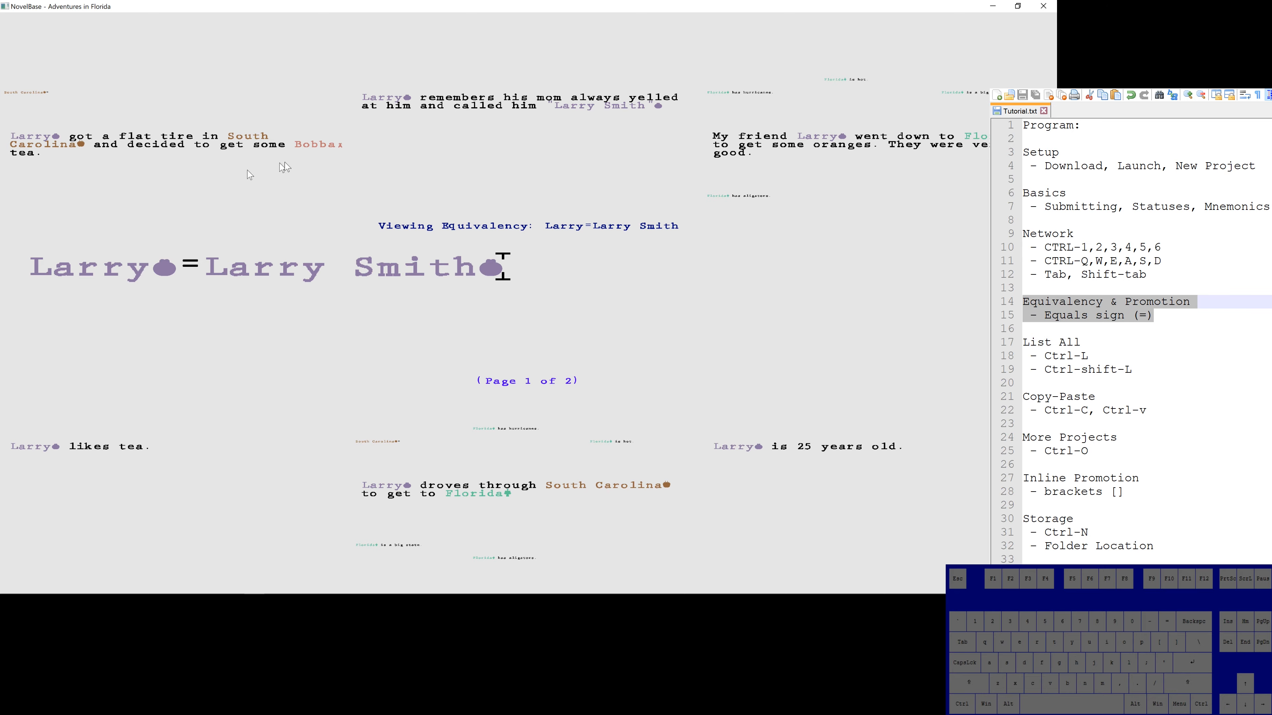
Step: View the linked notes about the Florida oranges and the yelling mom, and look up the character's full name in a new note
key("ctrl+e")
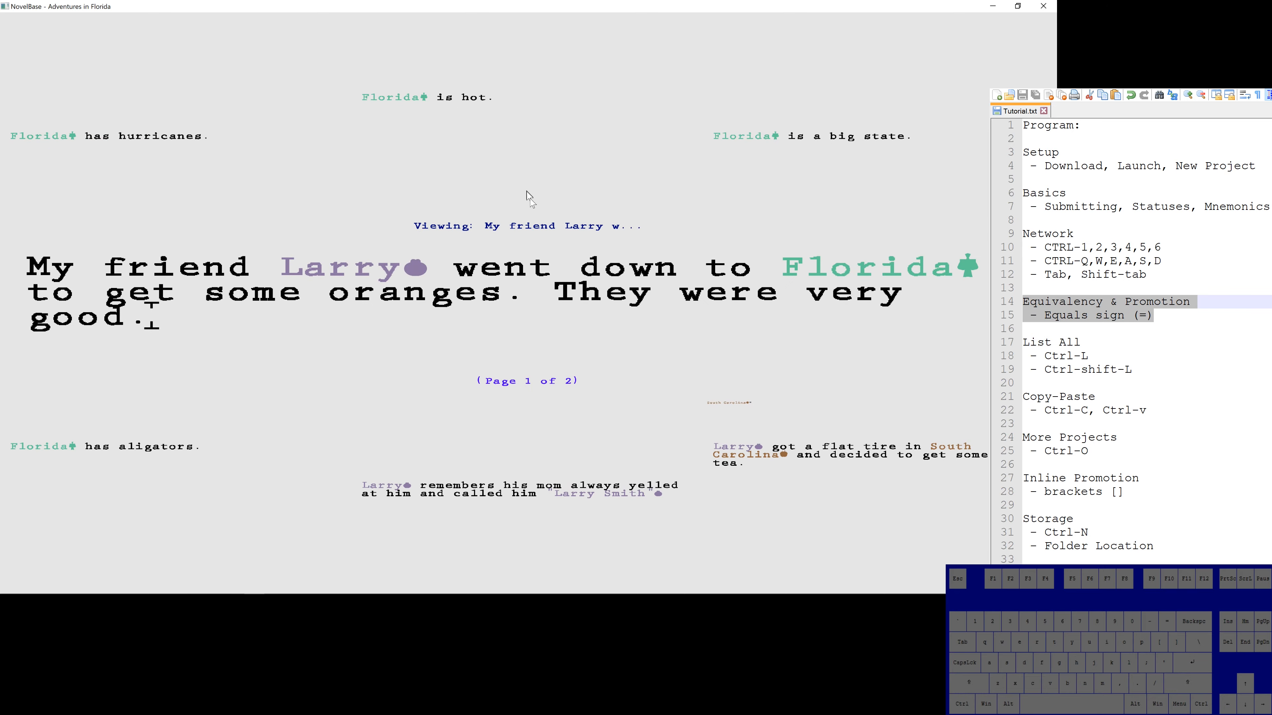
key("ctrl+s")
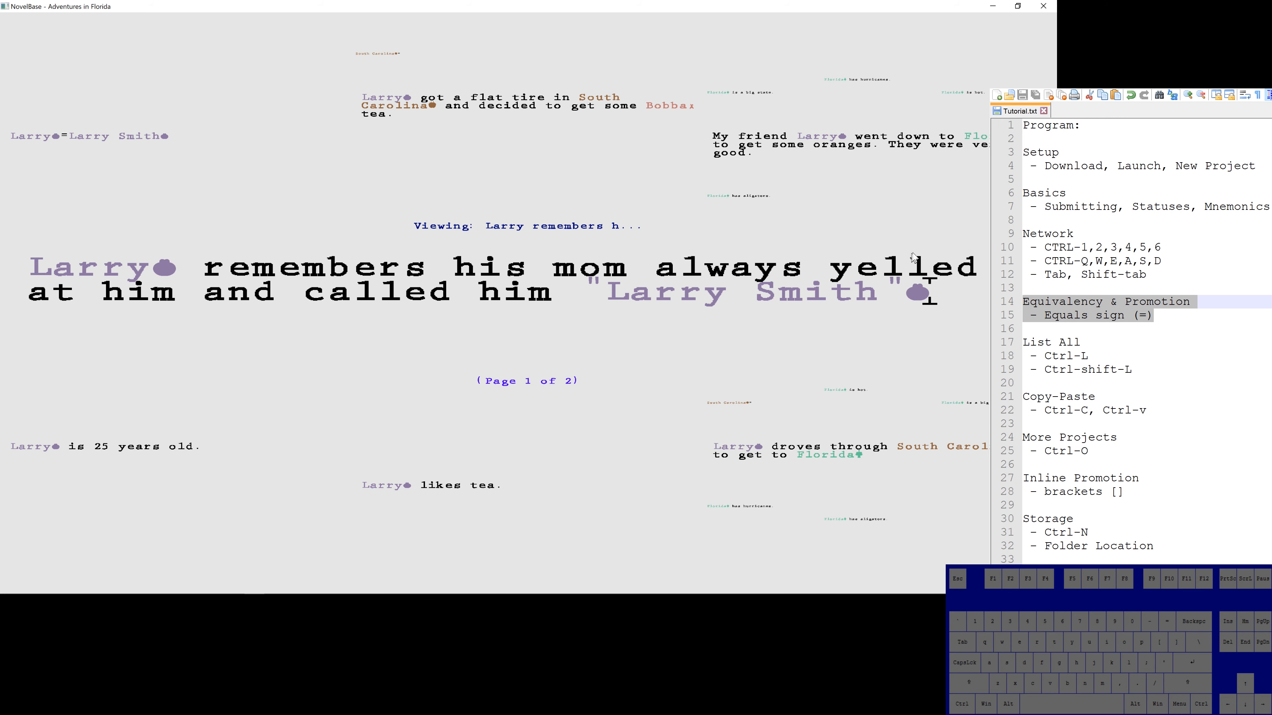
key("Escape")
type("Lar")
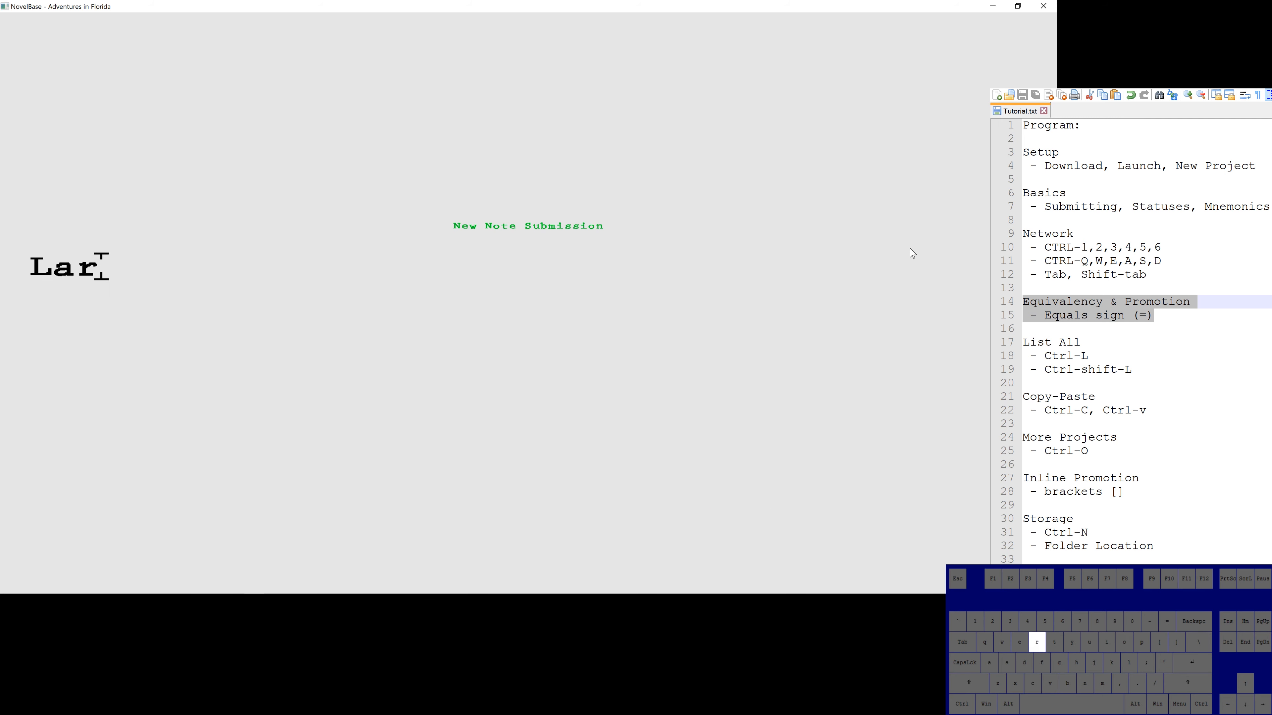
type("ry Smith")
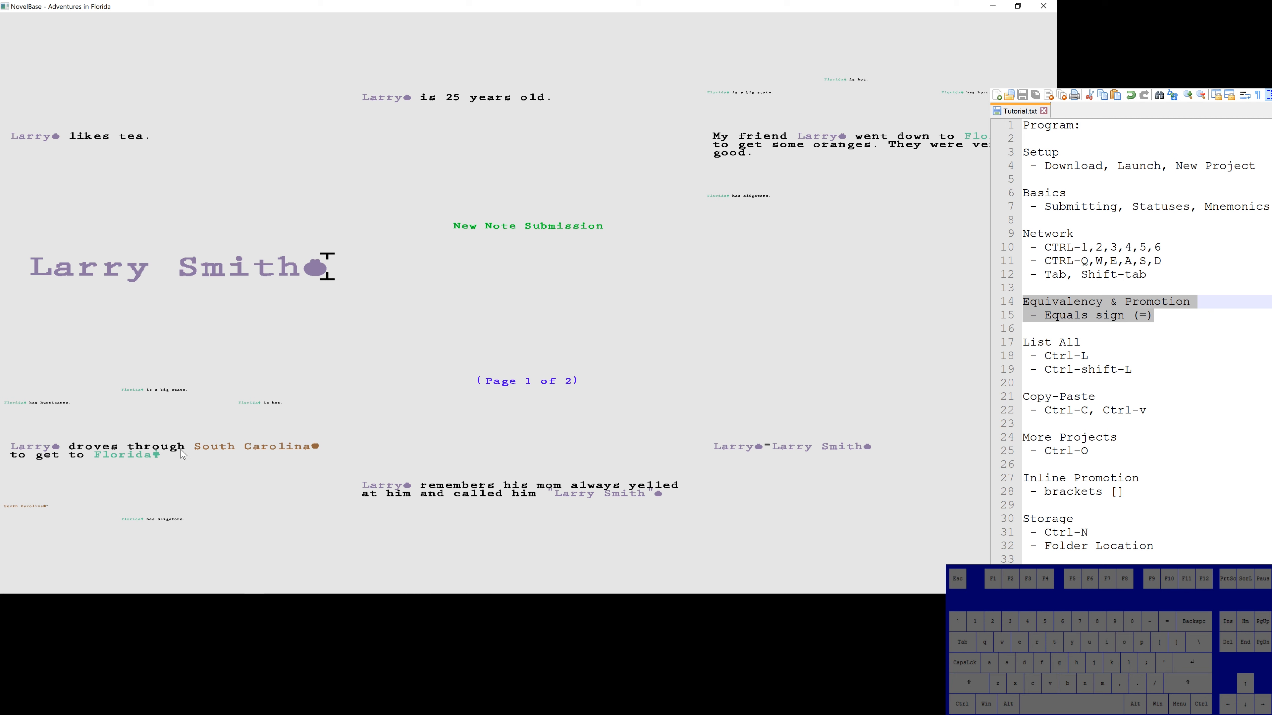
key("Escape")
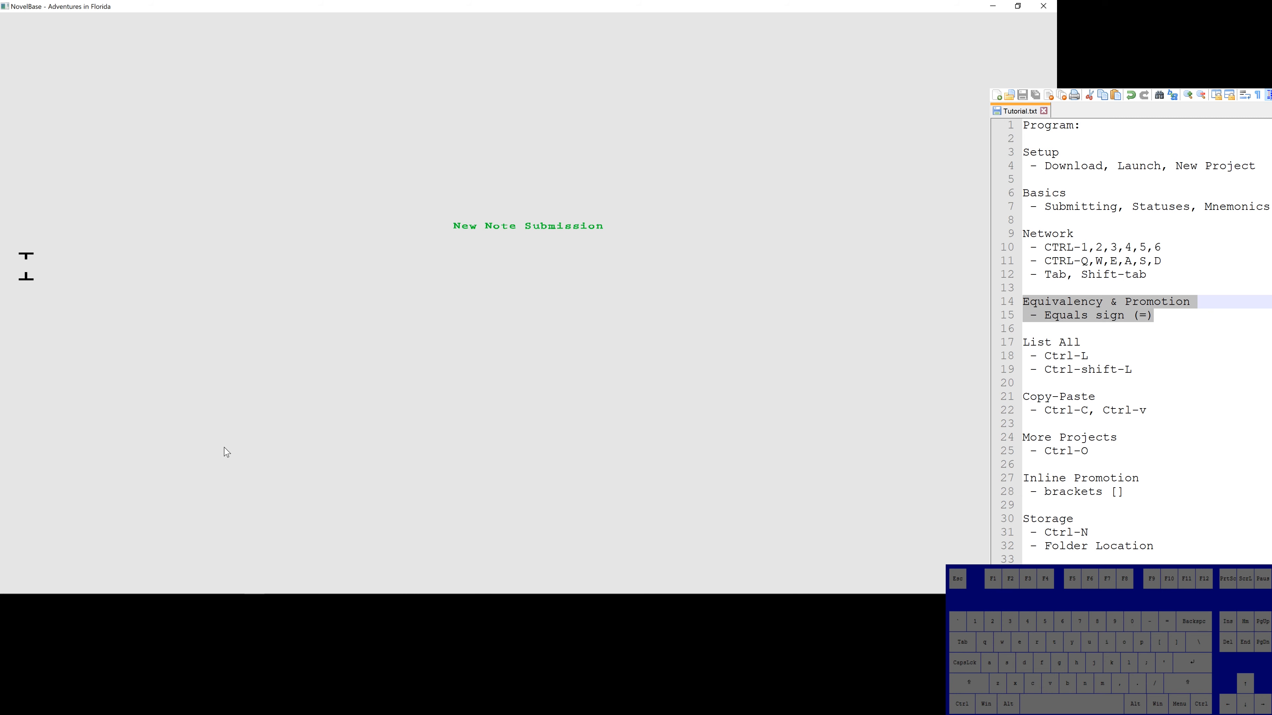
Step: Submit a note reading "The initials on the gun were LS."
key("shift")
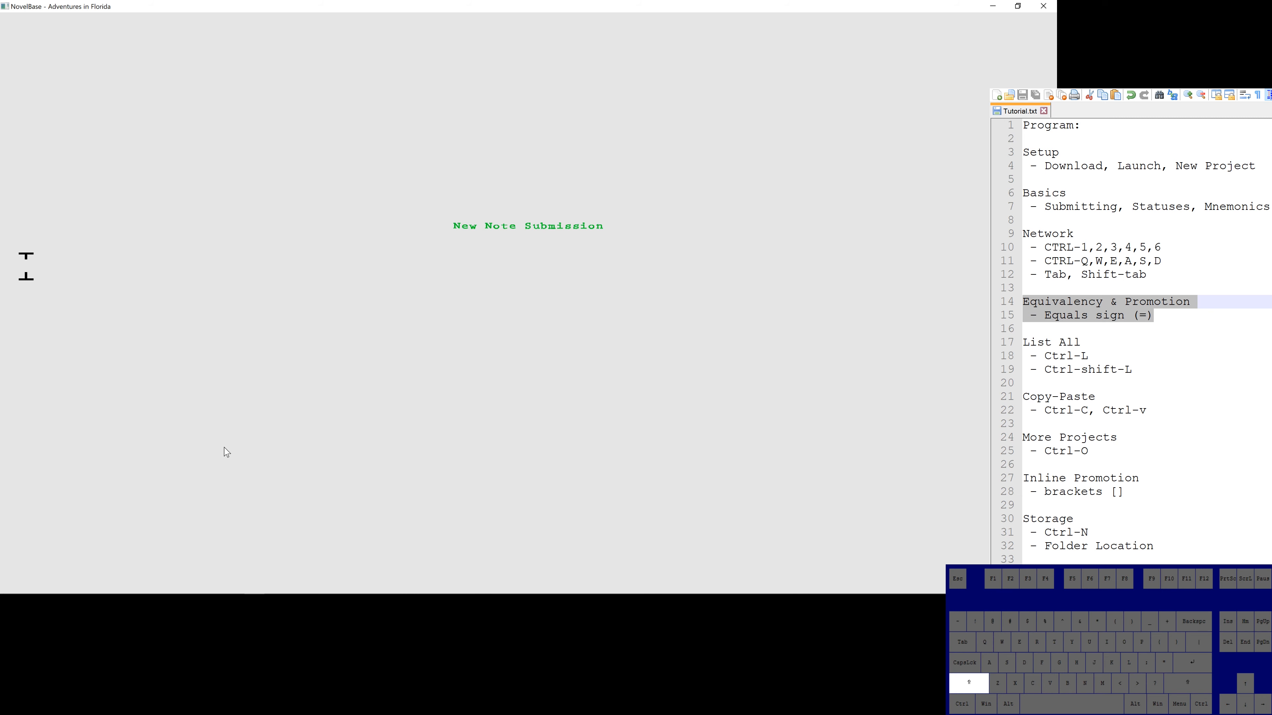
type("The i")
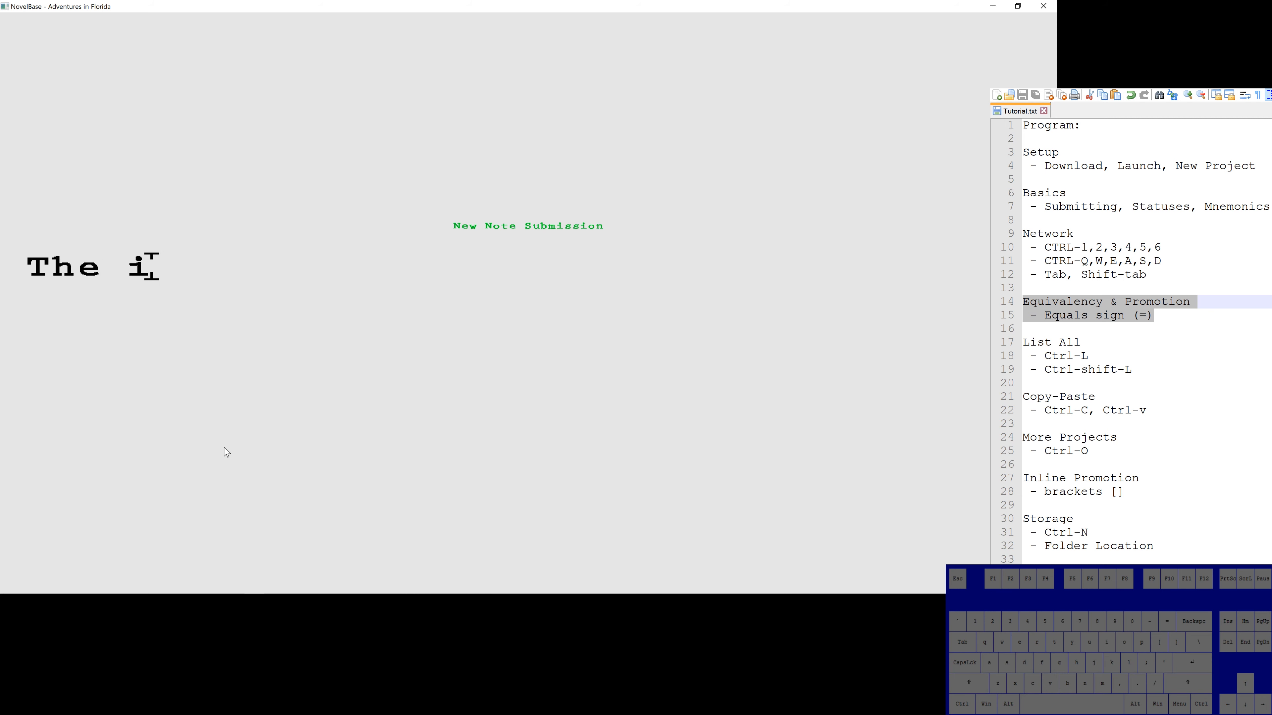
type("nitials on the ")
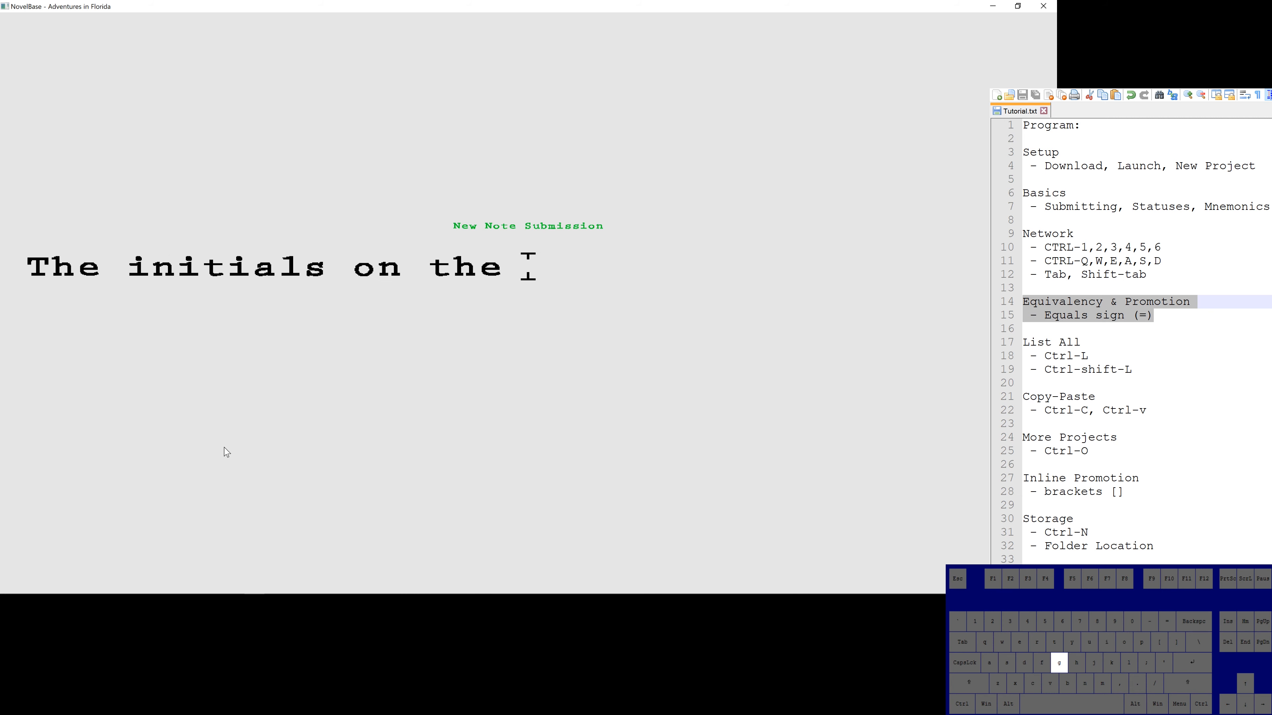
type("gun were LS")
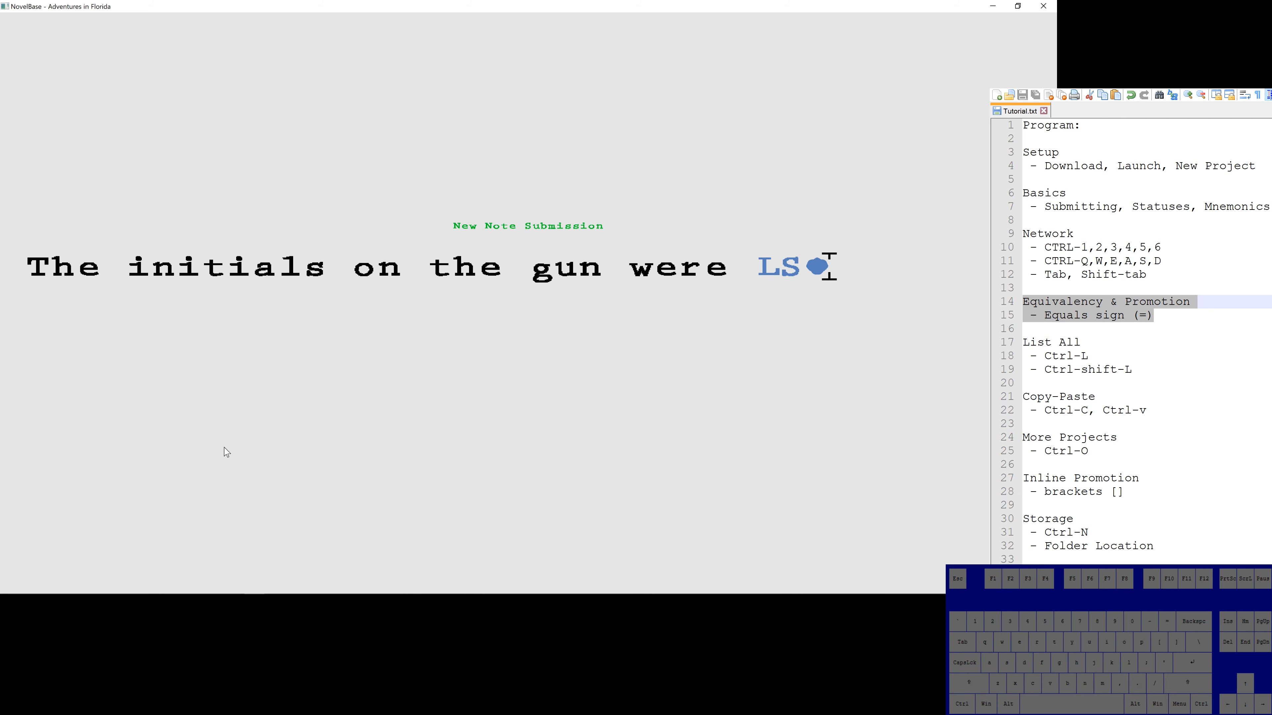
type(".")
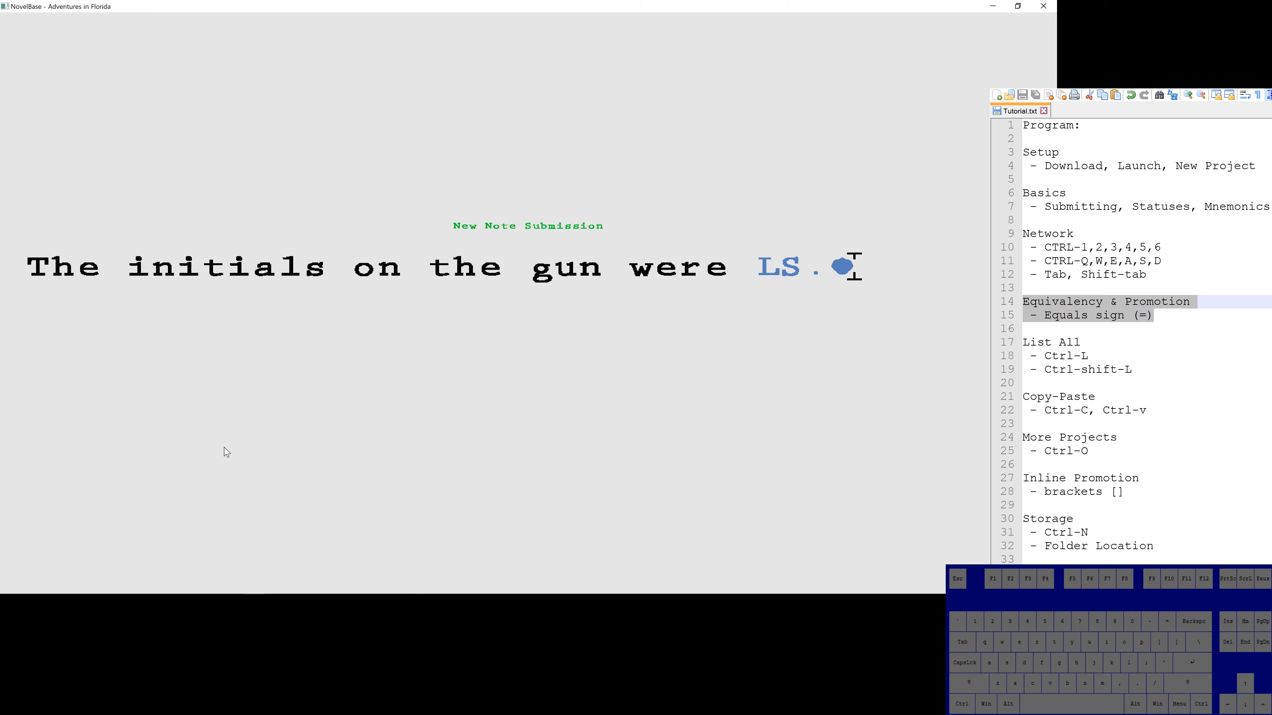
key("Return")
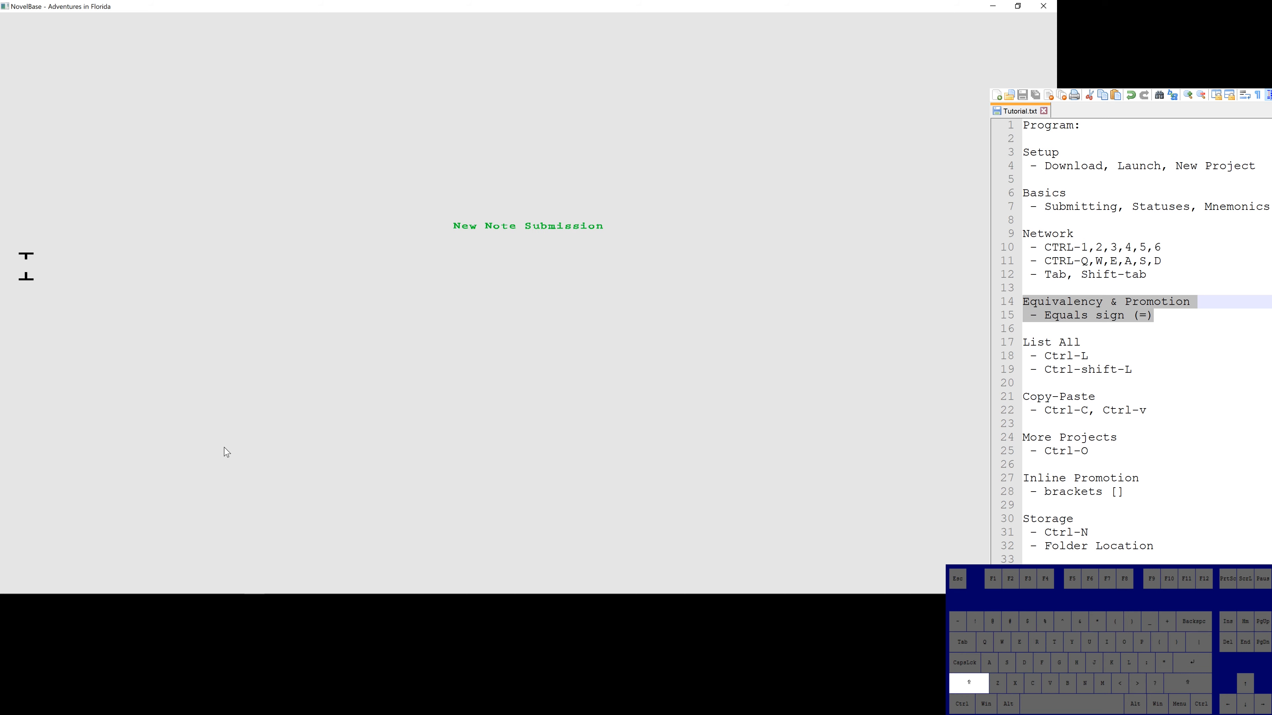
Step: Open the equivalency between the character's first and full names and extend it with "=LS", saving the change
type("Larry")
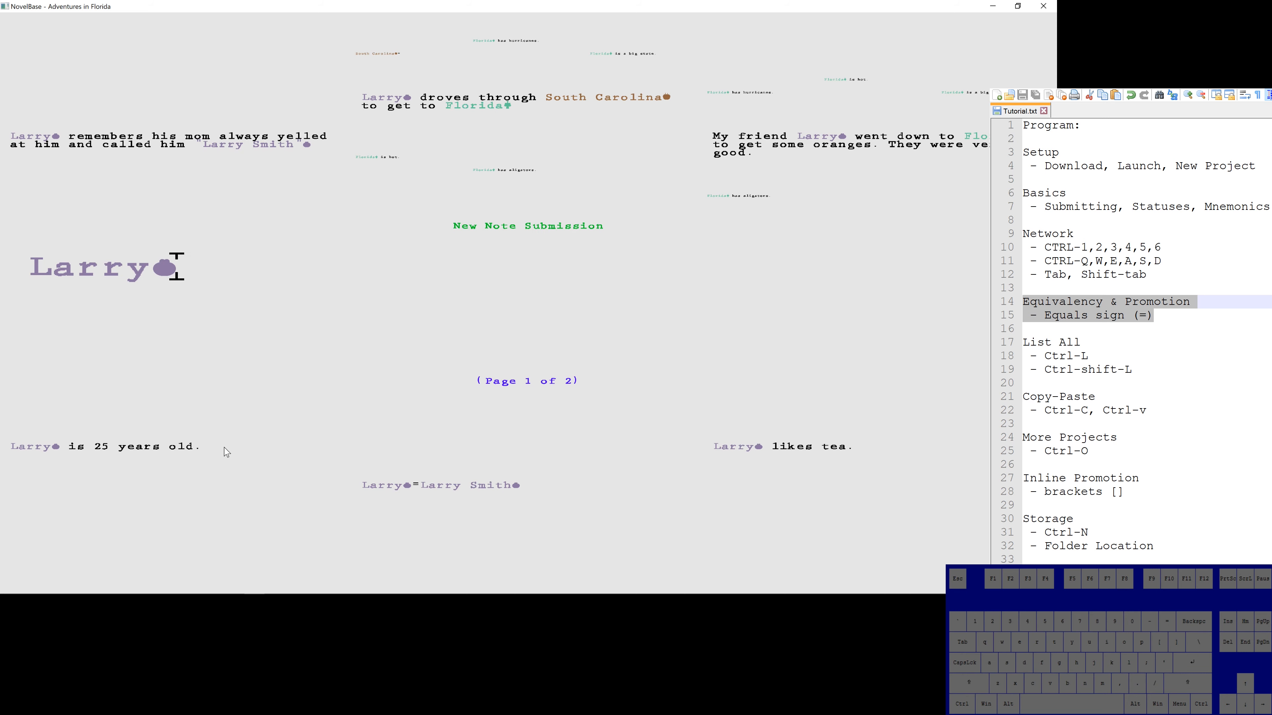
key("Tab")
key("Tab")
key("ctrl+s")
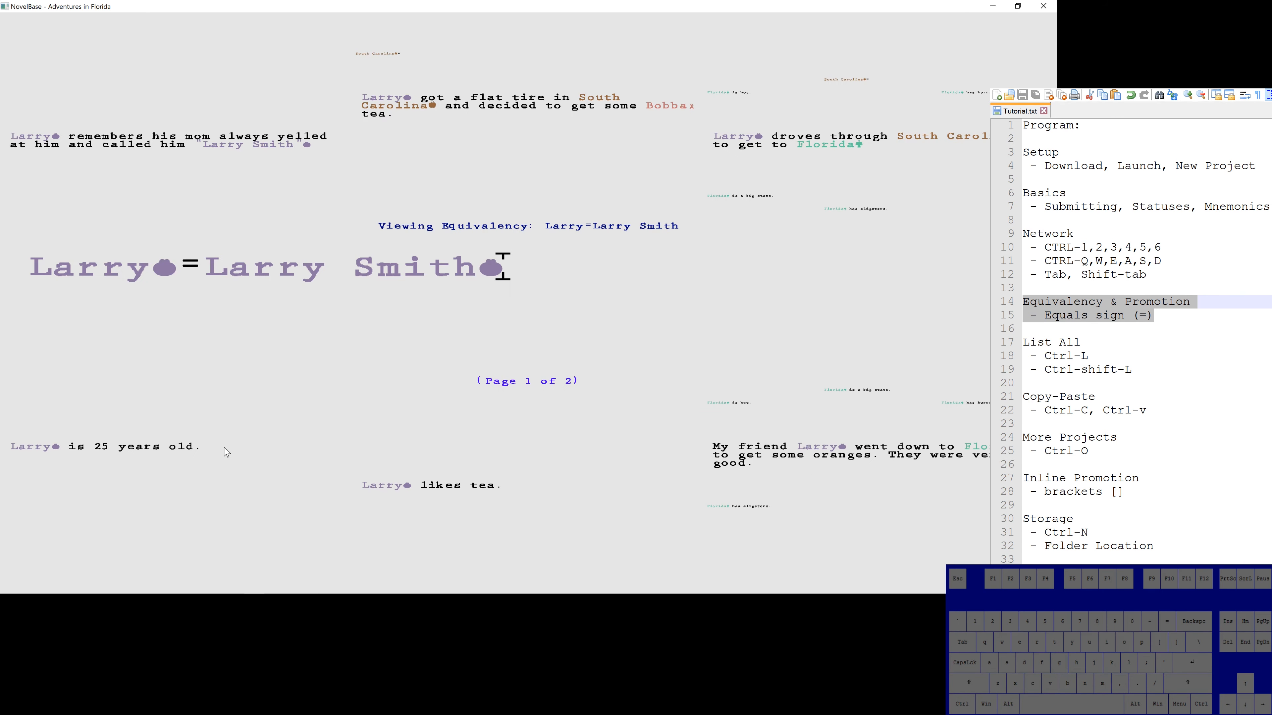
type("=LS")
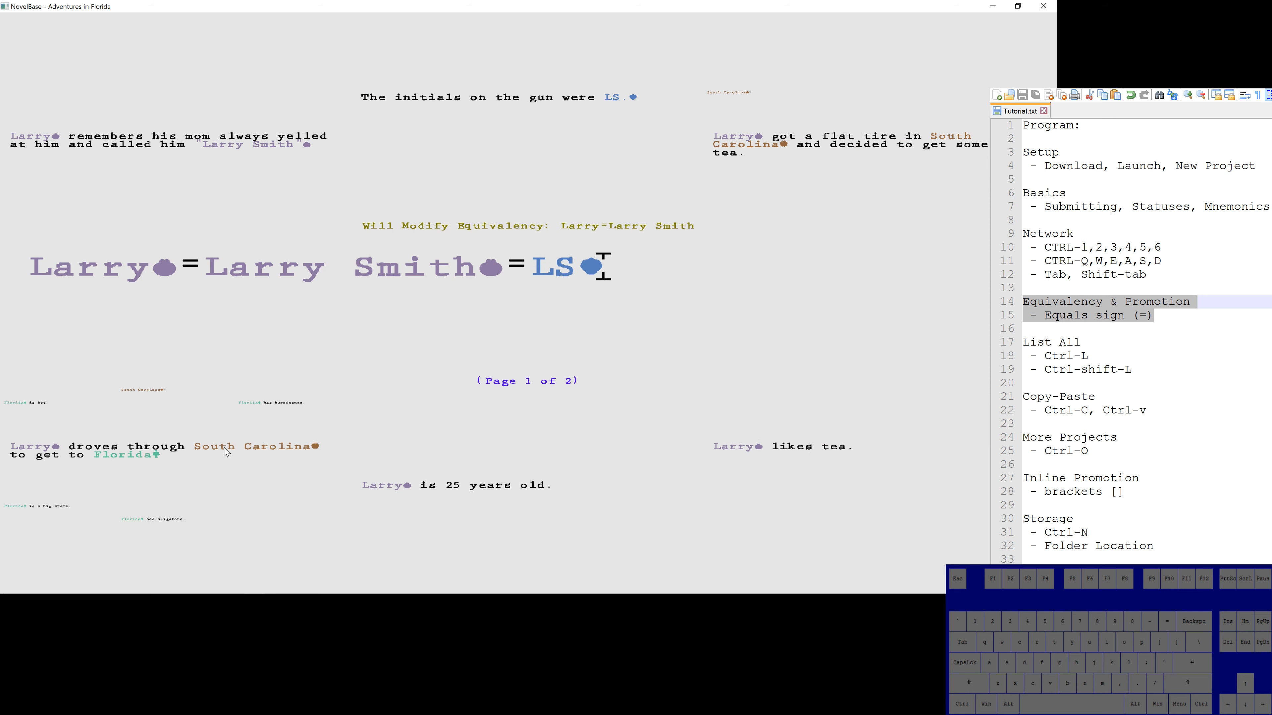
key("ctrl+s")
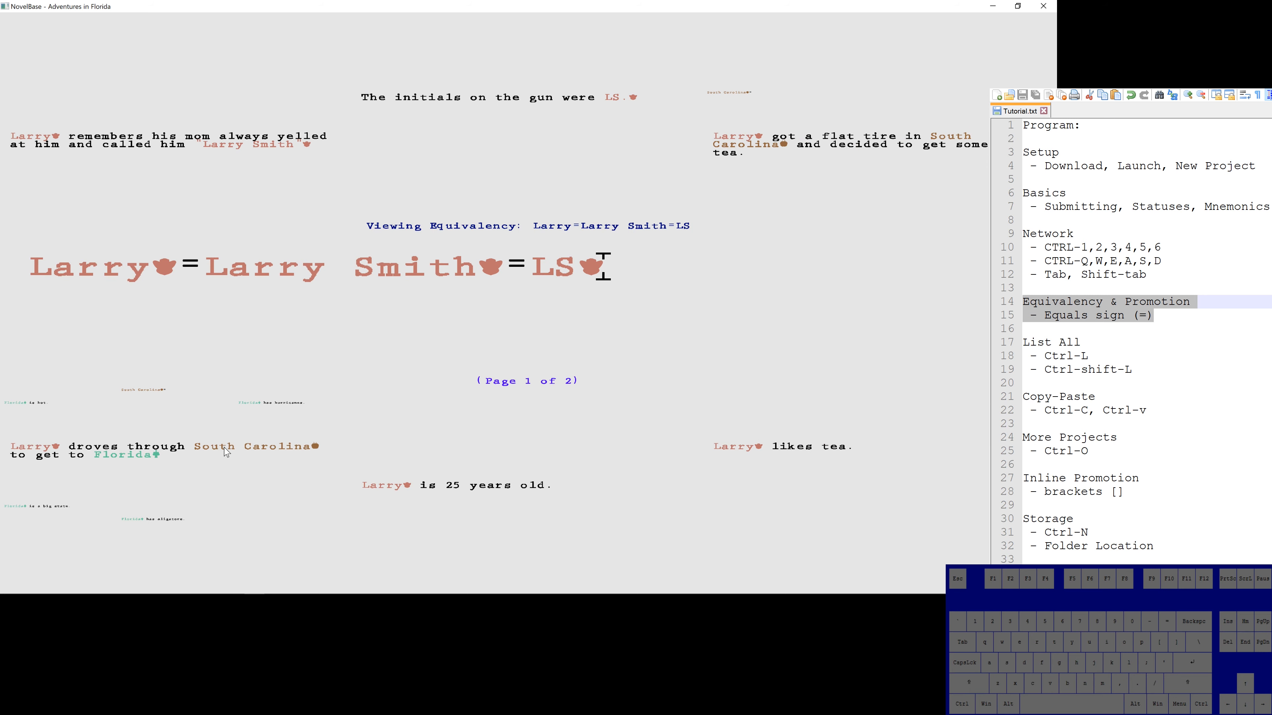
Step: Look up "LS" in a new note and view the linked note about the initials on the gun
key("Escape")
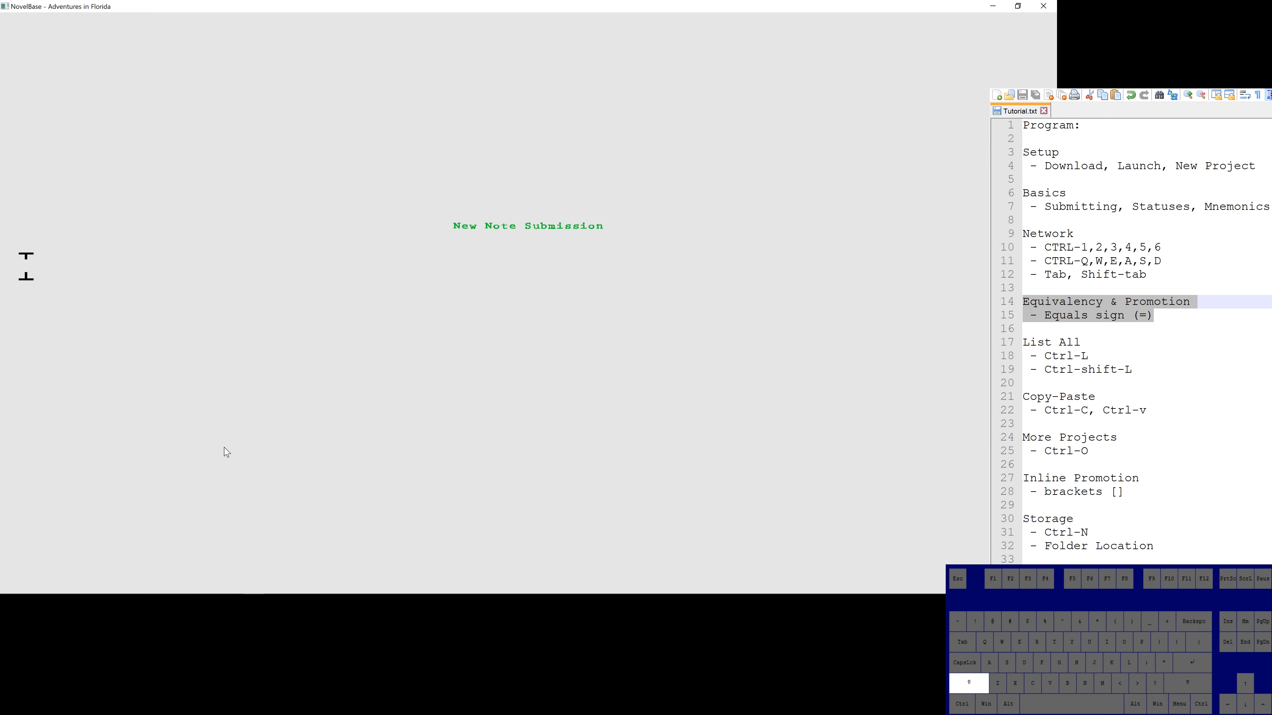
type("LS")
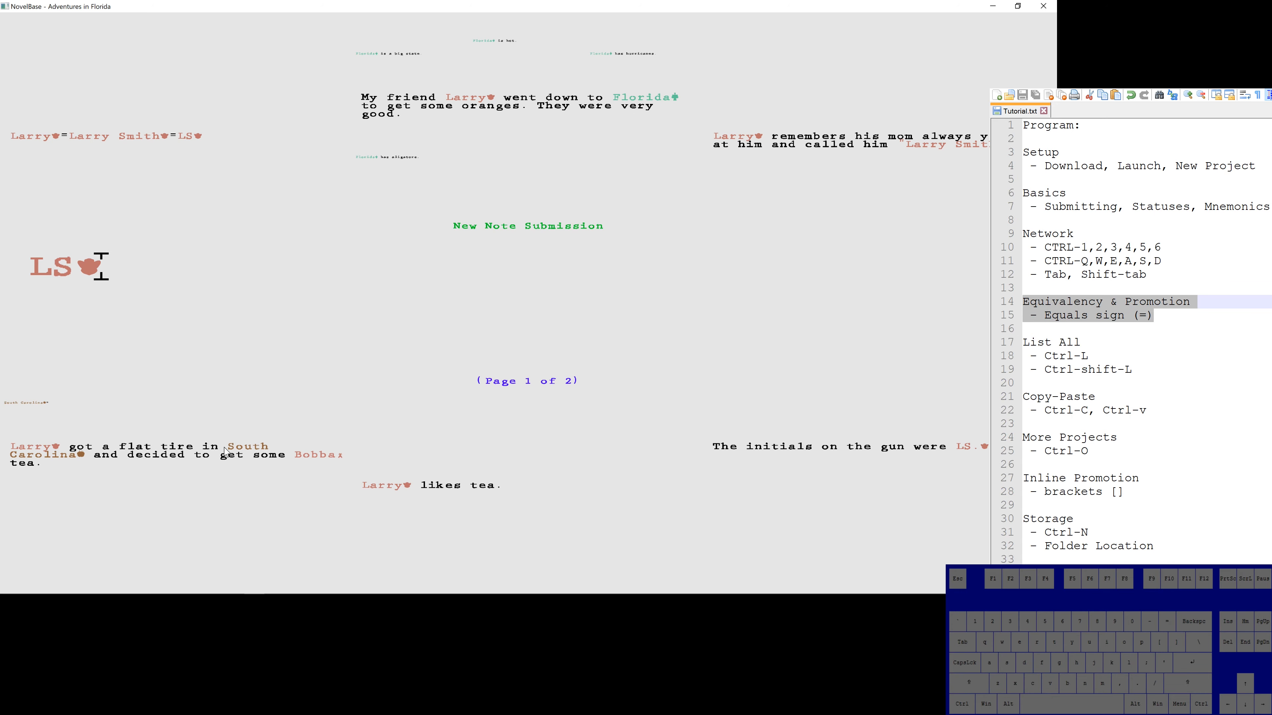
key("ctrl+d")
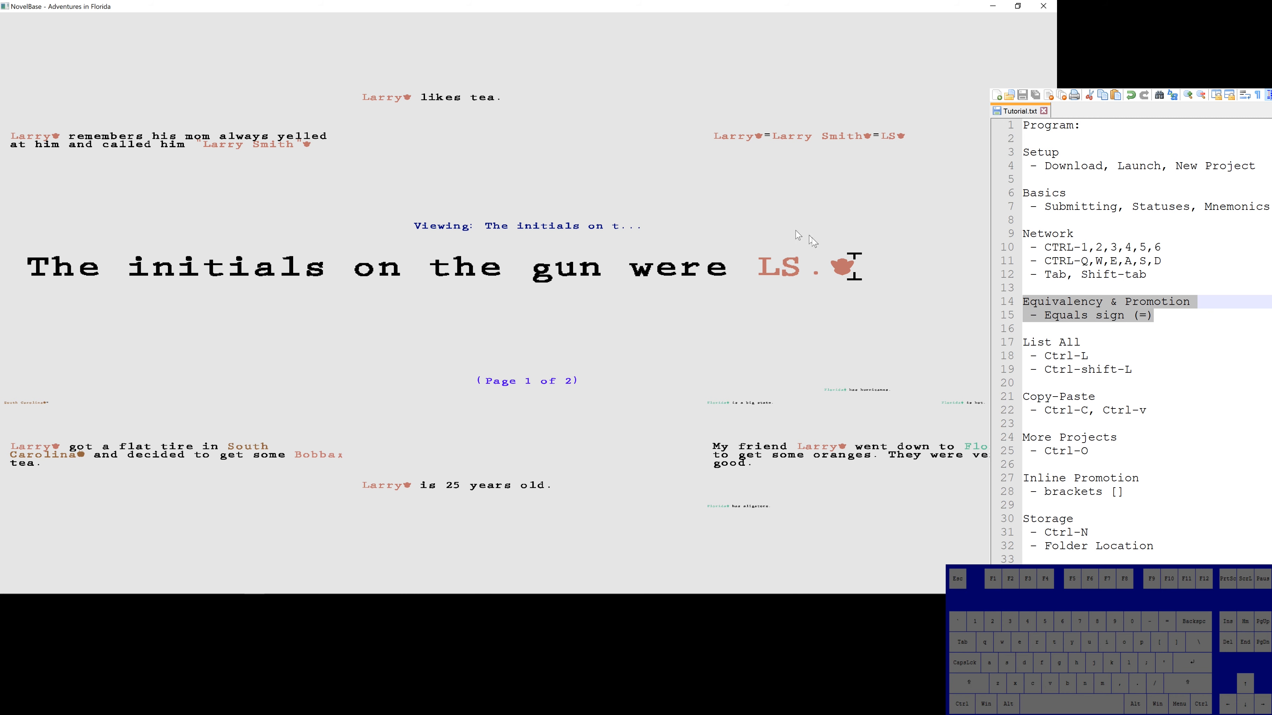
Step: Switch to Notepad++ and highlight the List All section, lines 17 to 19, in Tutorial.txt
key("alt+Tab")
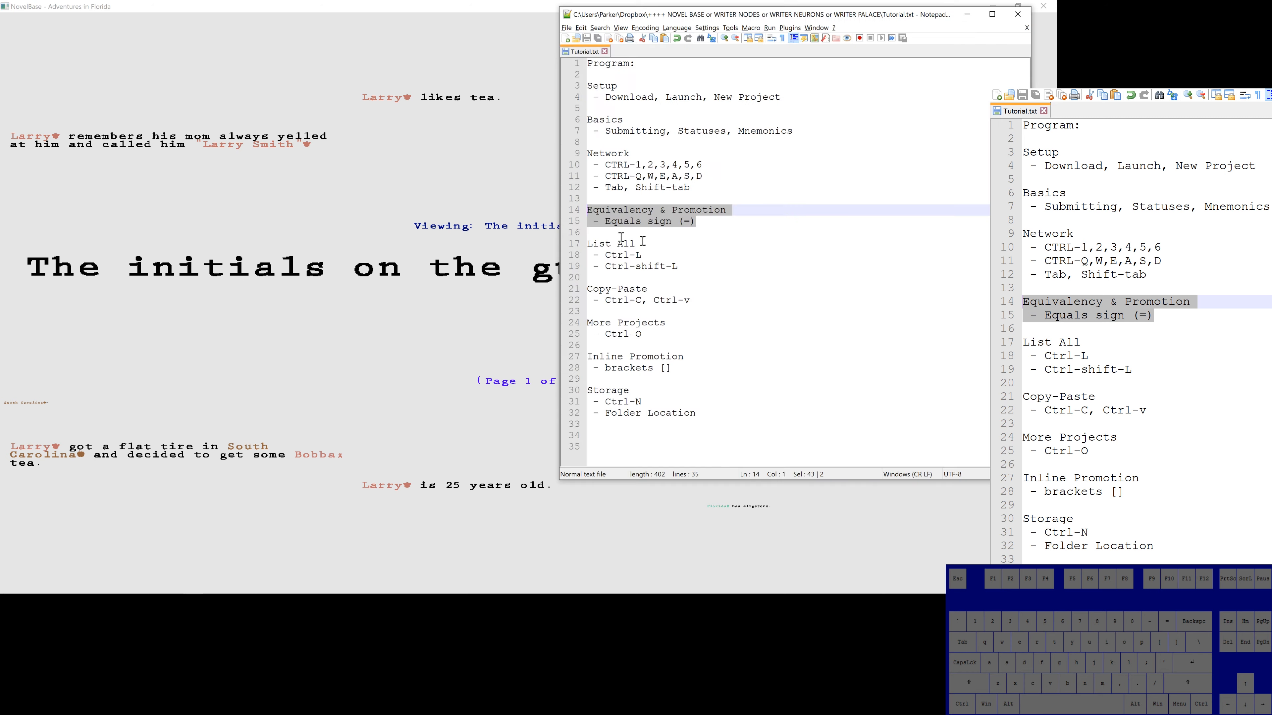
left_click(690, 266)
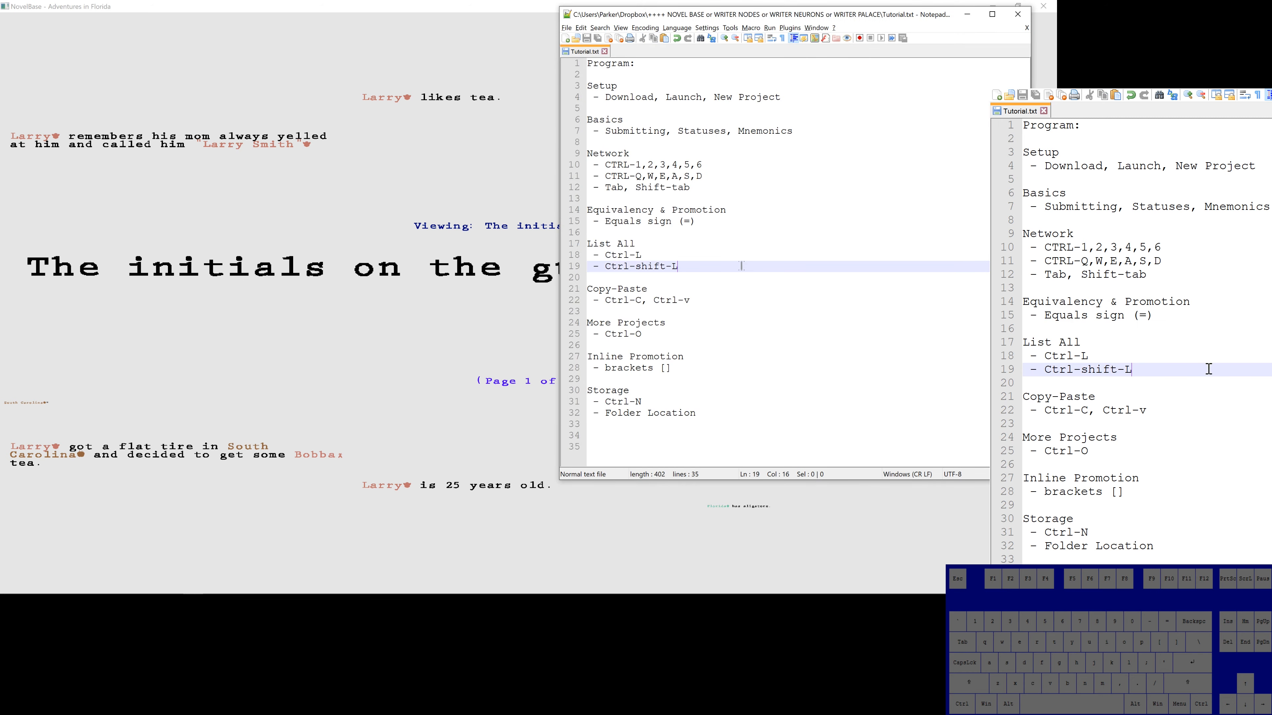
left_click_drag(742, 266, 553, 249)
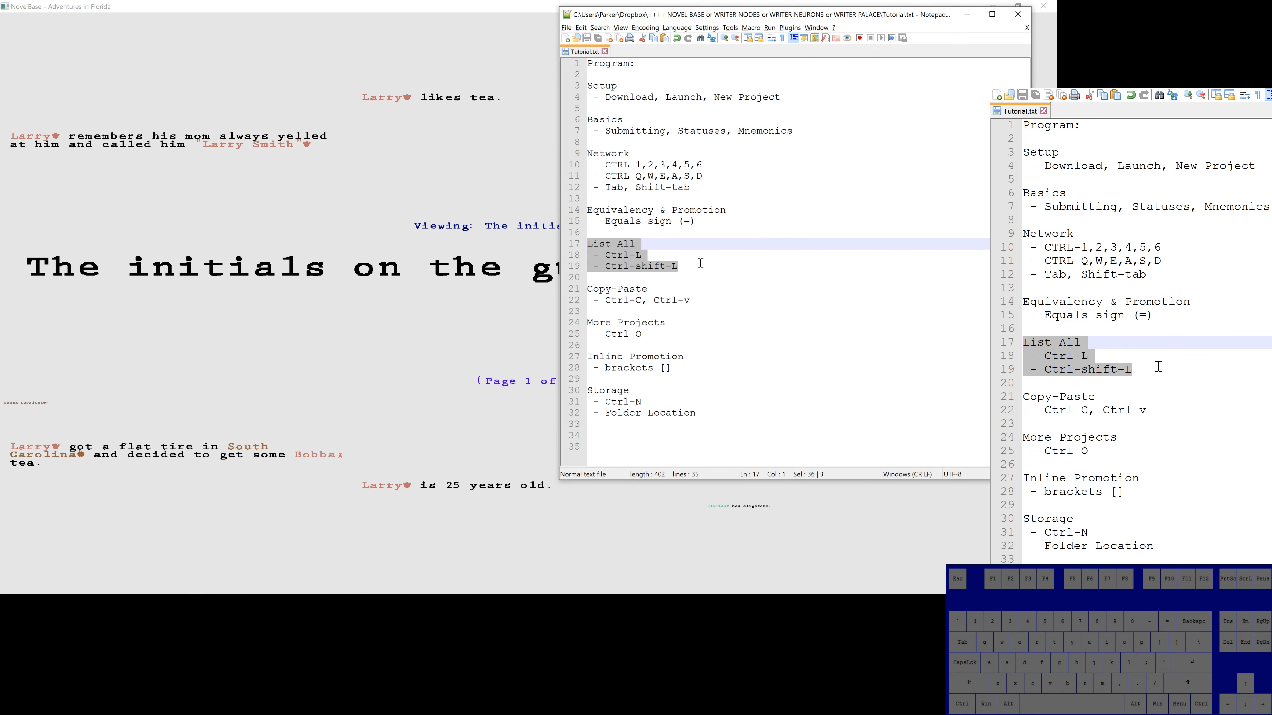
Step: Switch to NovelBase, close the viewed note, and list all notes grouped by keyword to skim the first groups
key("alt+Tab")
key("Escape")
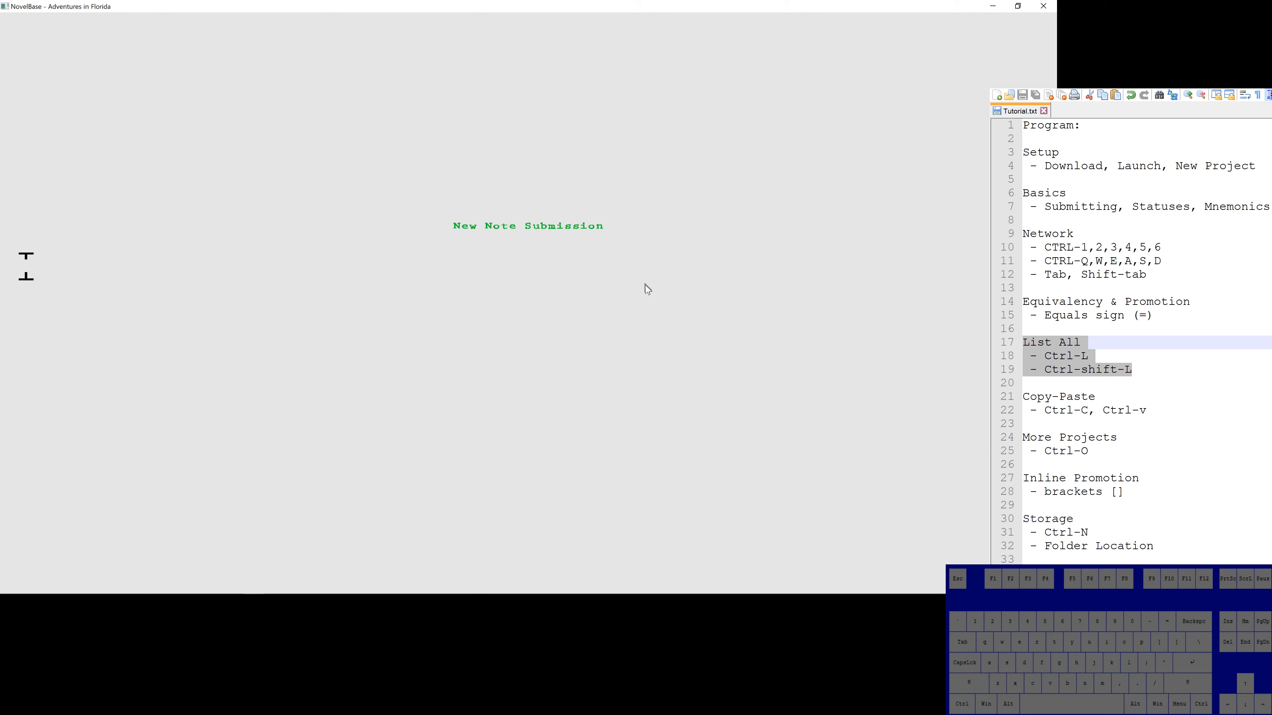
key("ctrl+l")
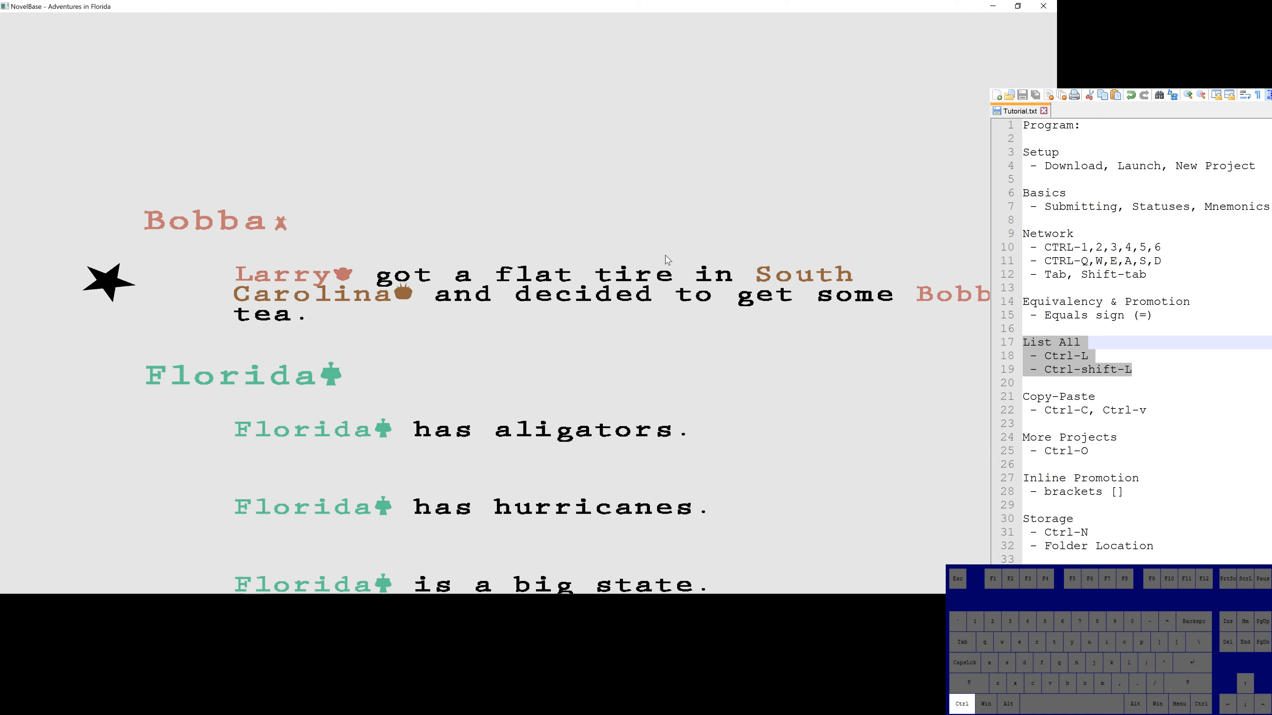
key("Down")
key("Down")
key("Down")
key("Down")
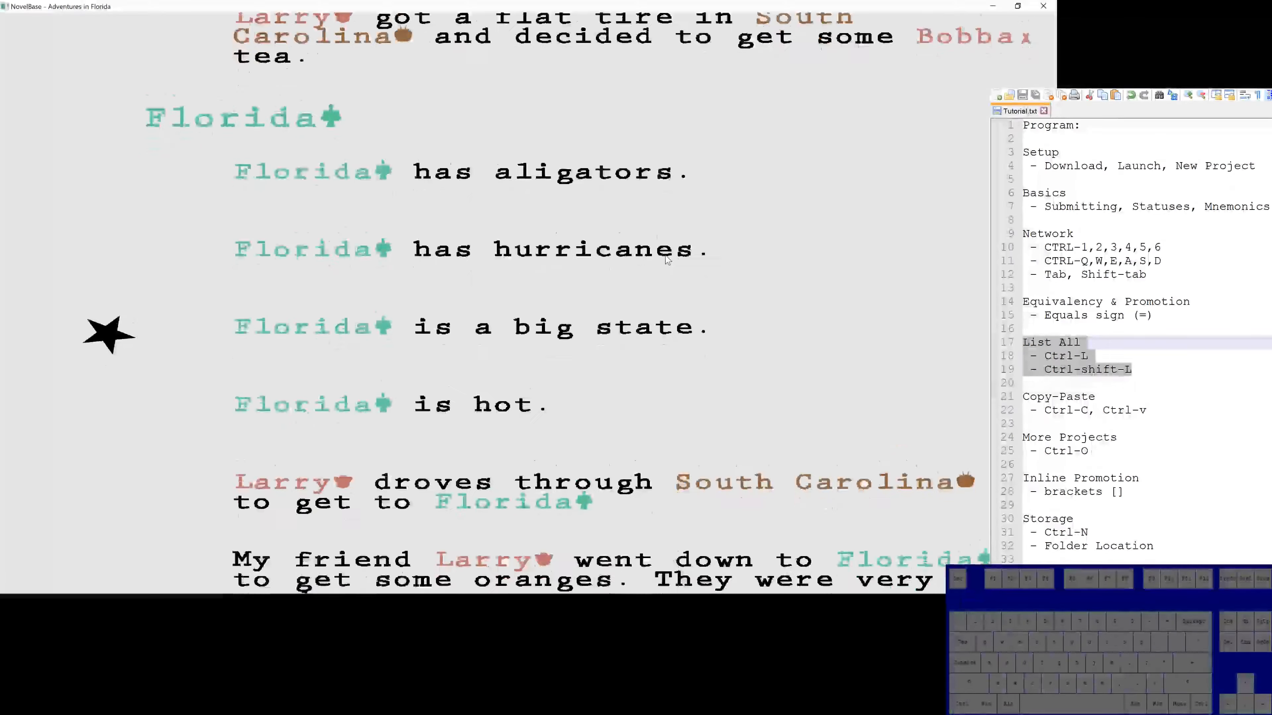
key("Up")
key("Up")
key("Up")
key("Up")
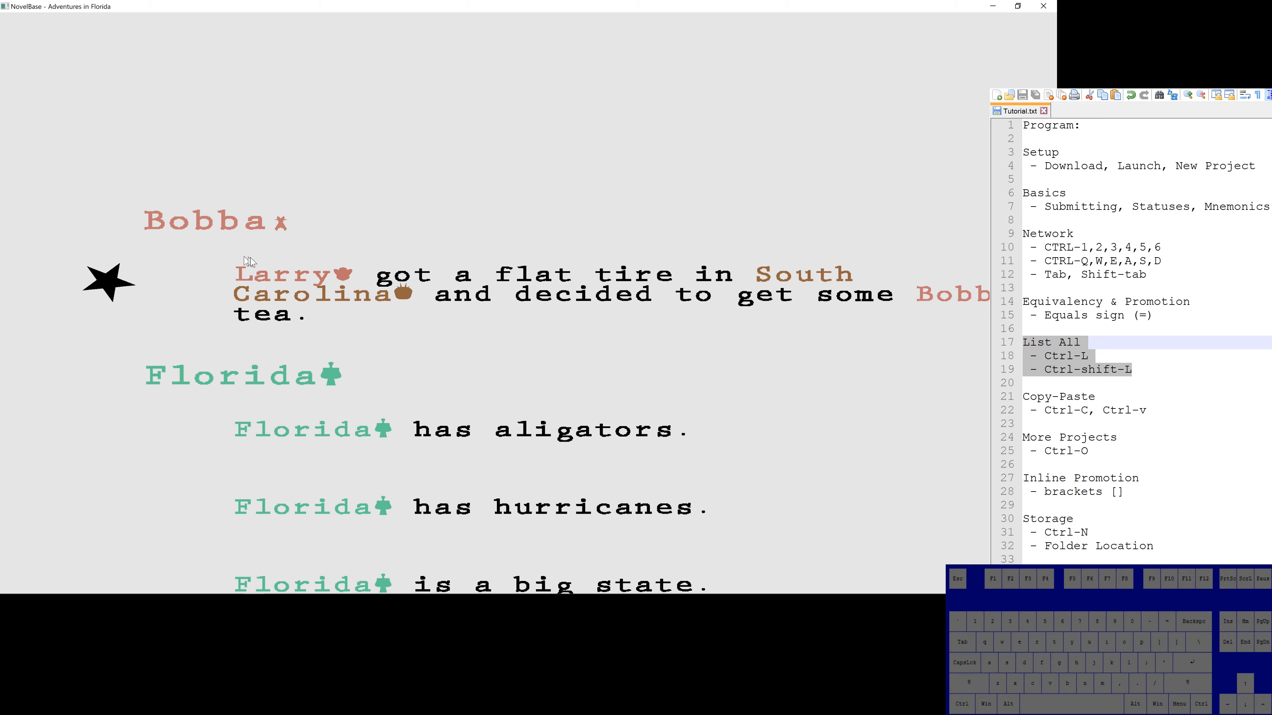
Step: Examine how the listed notes are grouped under the Bobba and Florida keywords
key("Down")
key("Down")
key("Down")
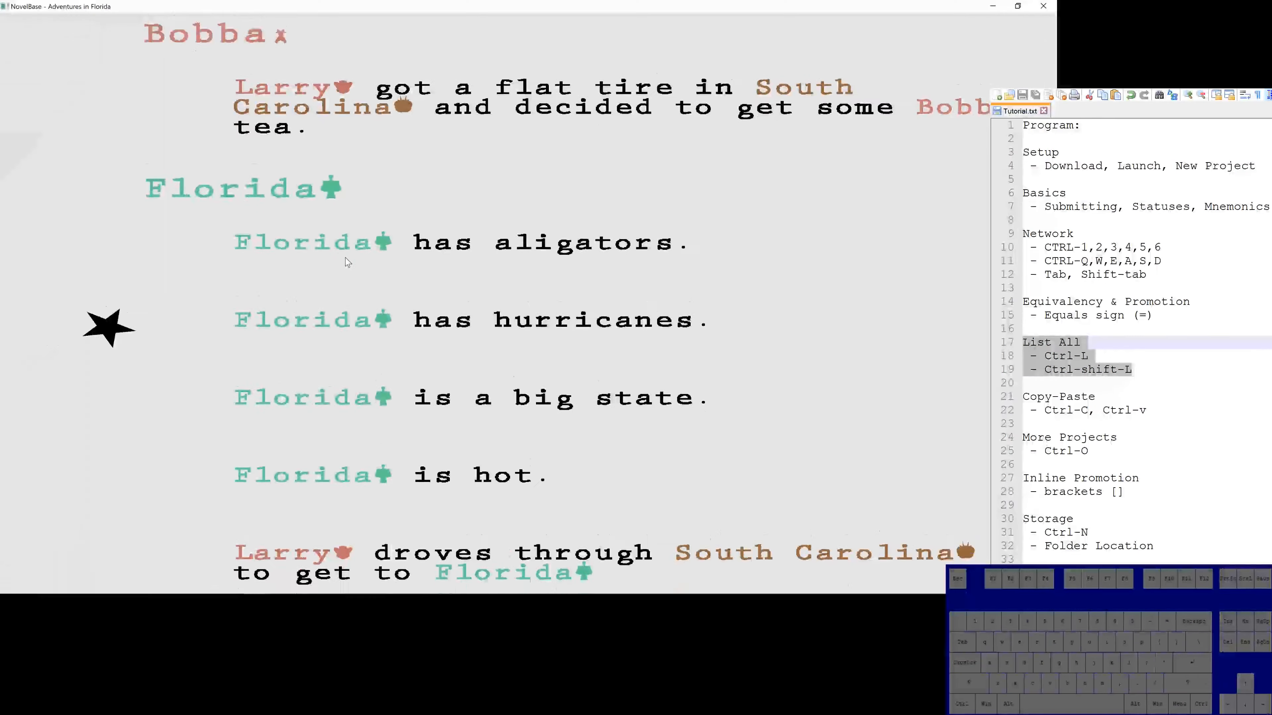
key("Up")
key("Up")
key("Up")
key("Down")
key("Down")
key("Down")
key("Down")
key("Down")
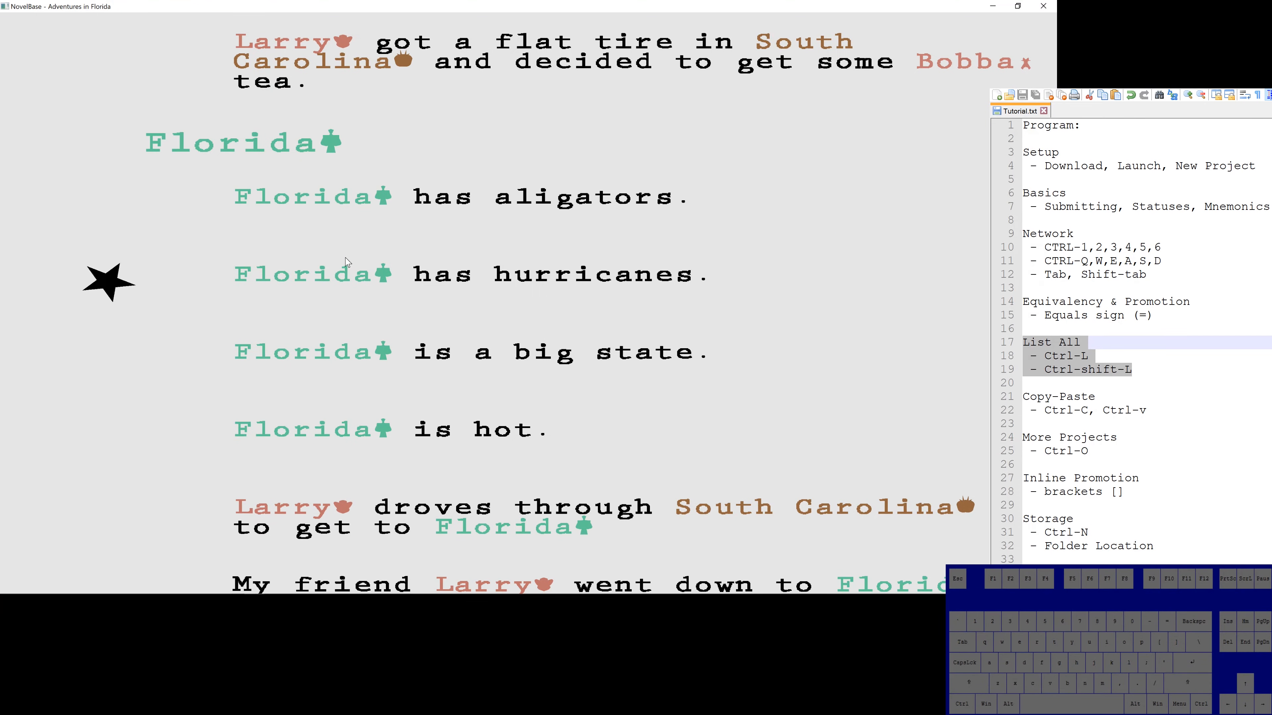
key("Down")
key("Up")
key("Up")
key("Up")
key("Up")
key("Up")
key("Up")
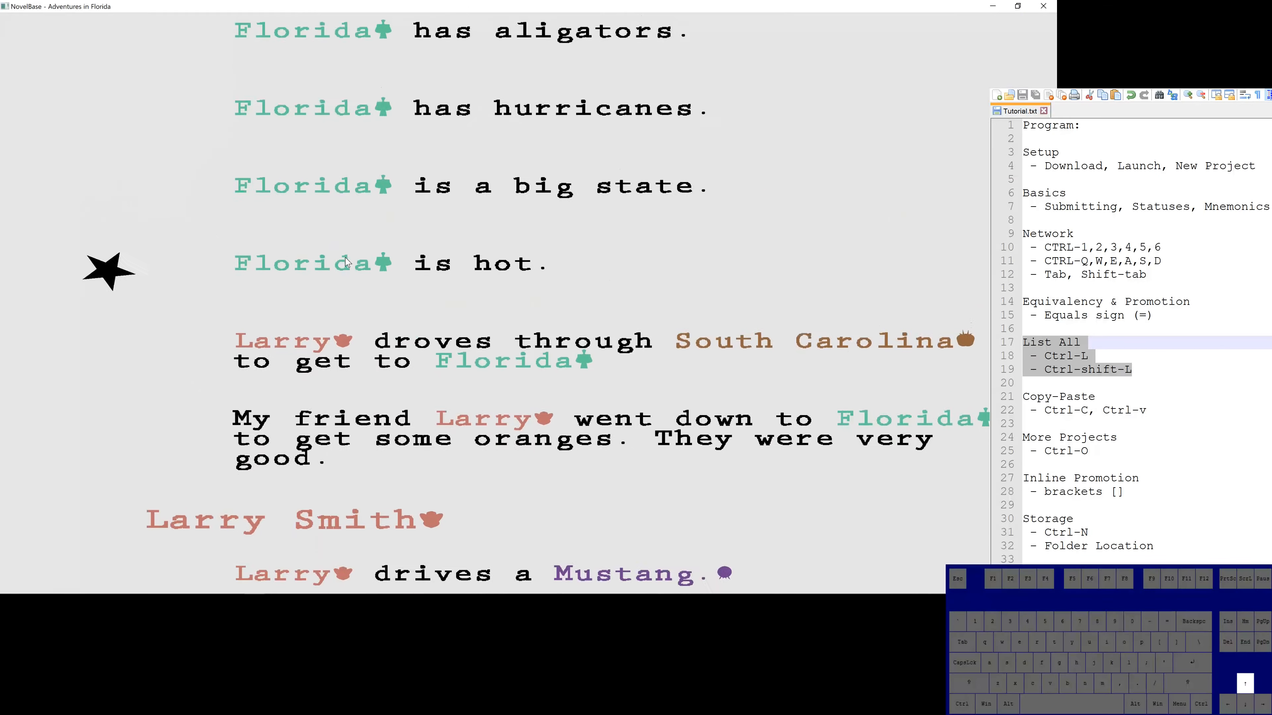
key("Down")
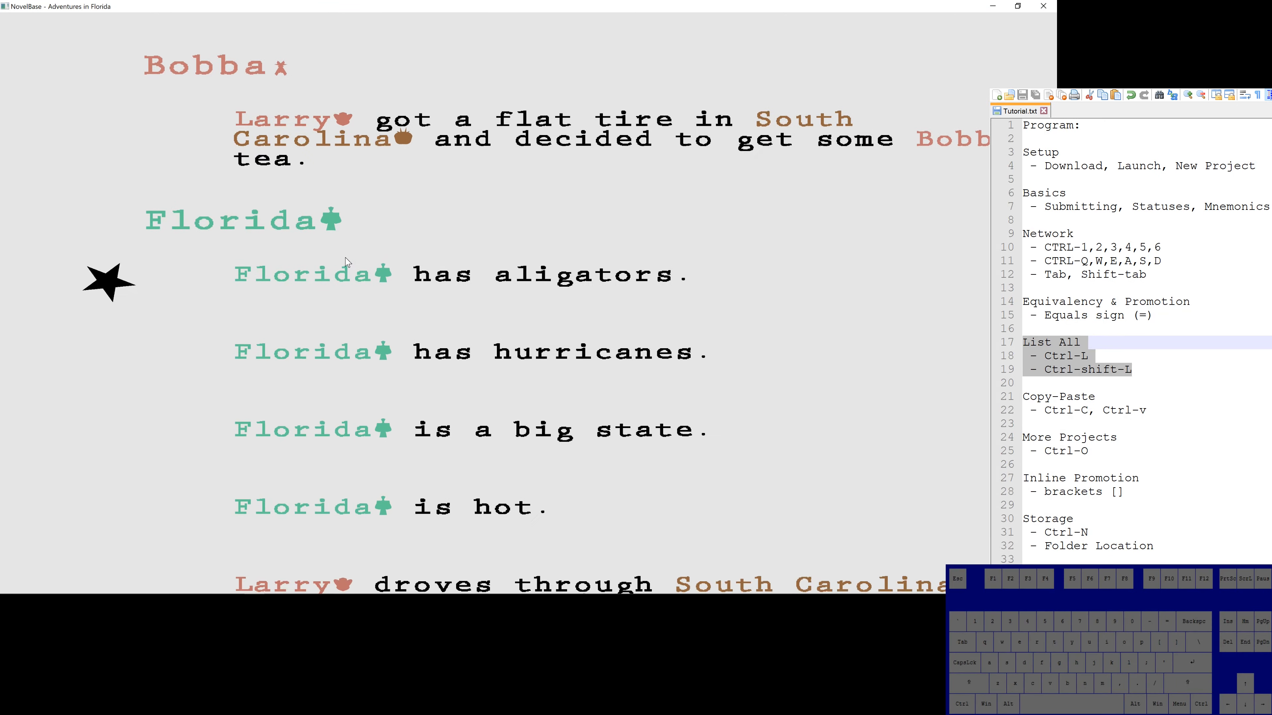
key("Up")
key("Down")
key("Down")
key("Down")
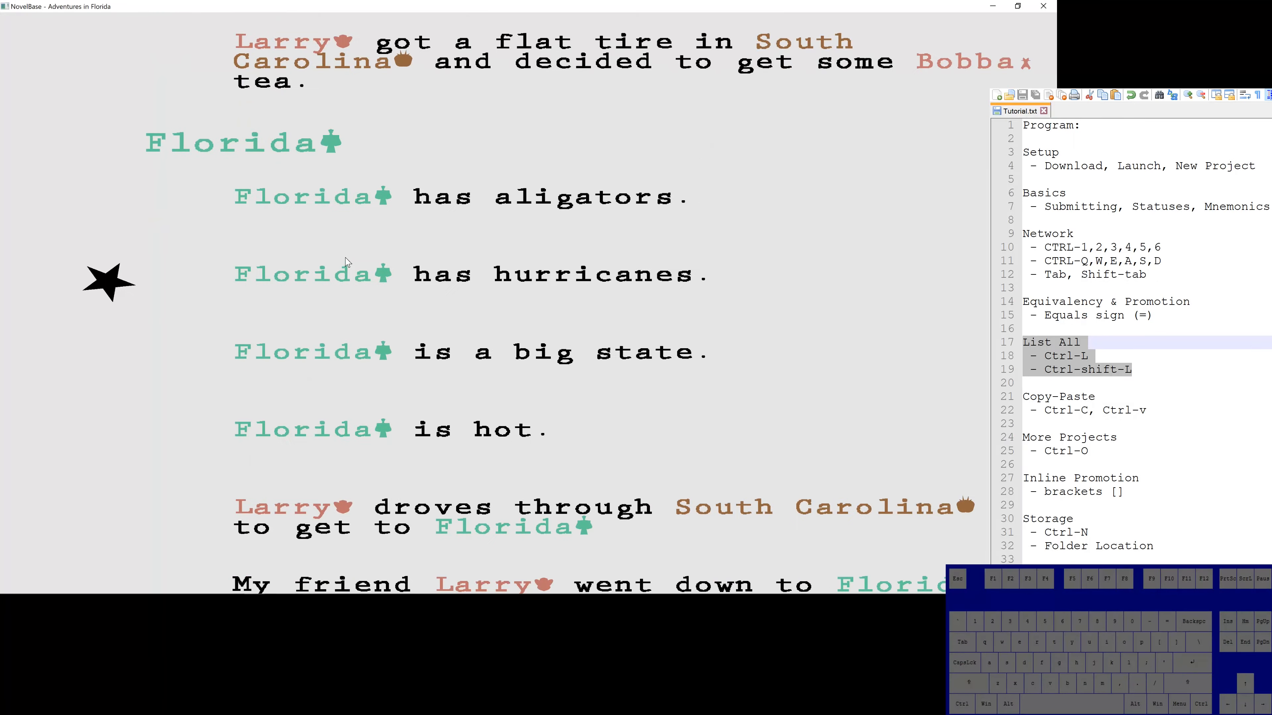
key("Up")
key("Up")
key("Up")
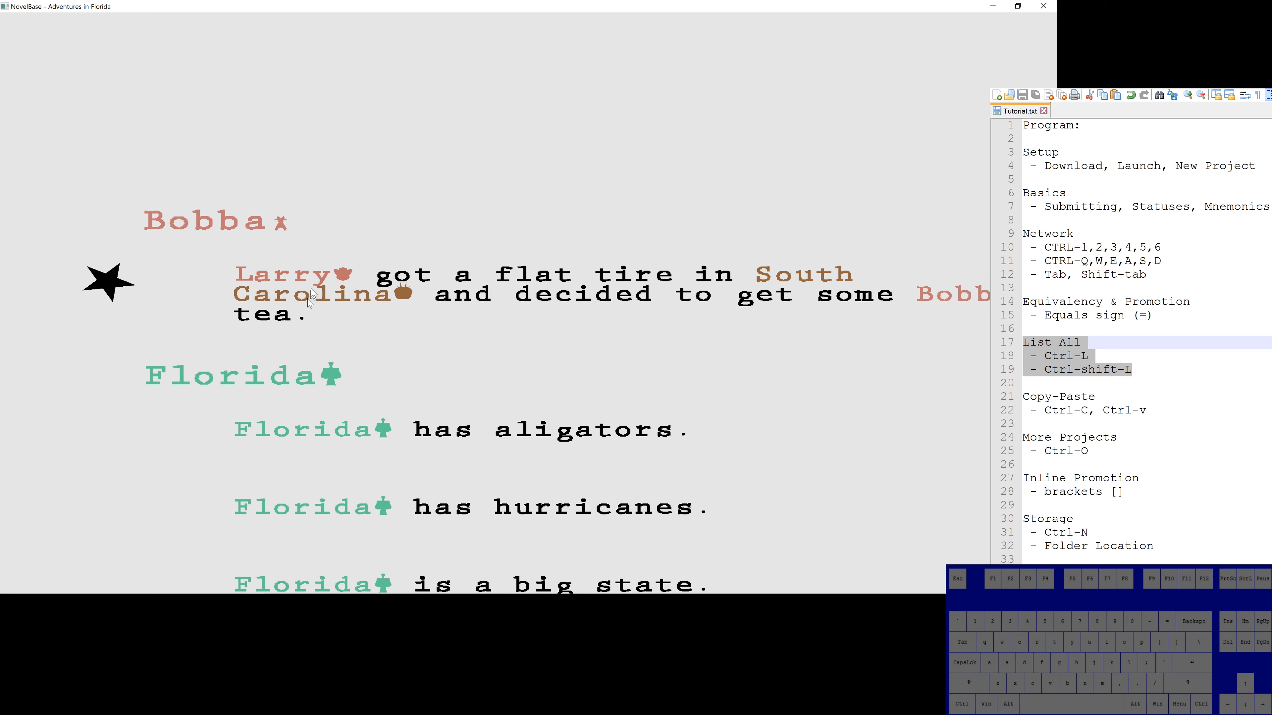
Step: Examine the notes grouped under the character's full name, Mustang and South Carolina down to the end of the list
key("Down")
key("Down")
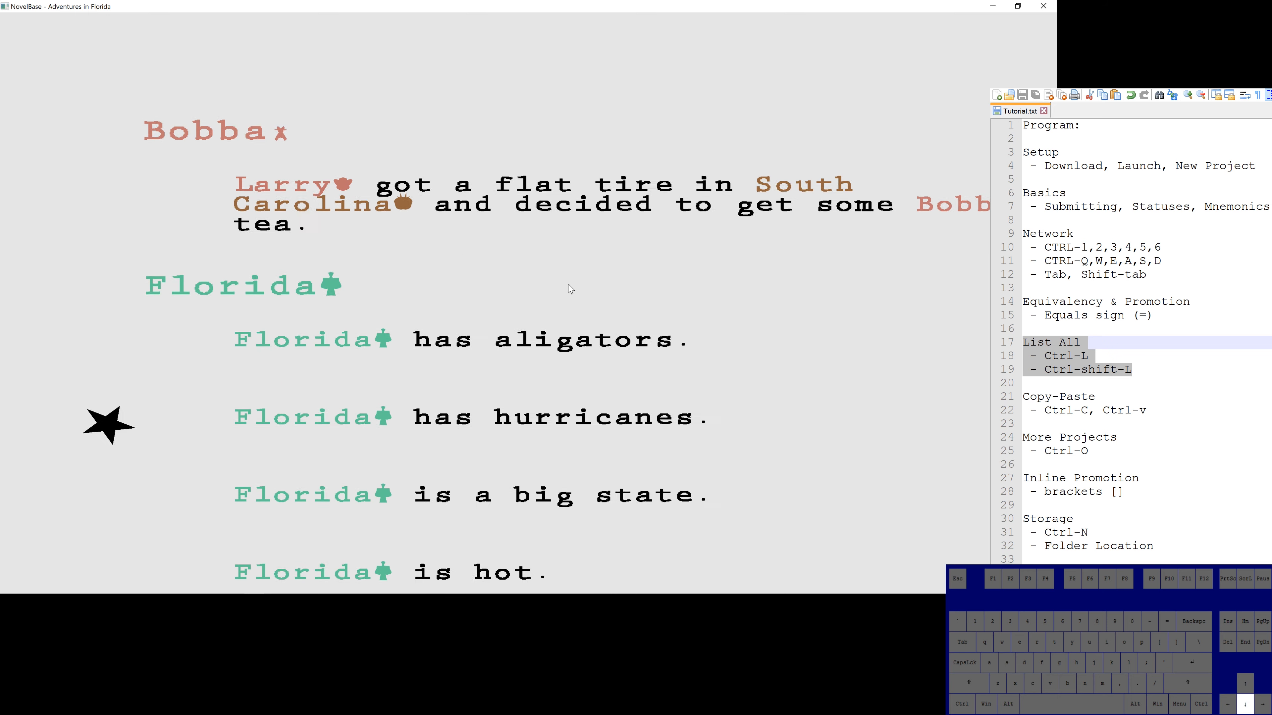
key("Down")
key("Down")
key("Down")
key("Down")
key("Down")
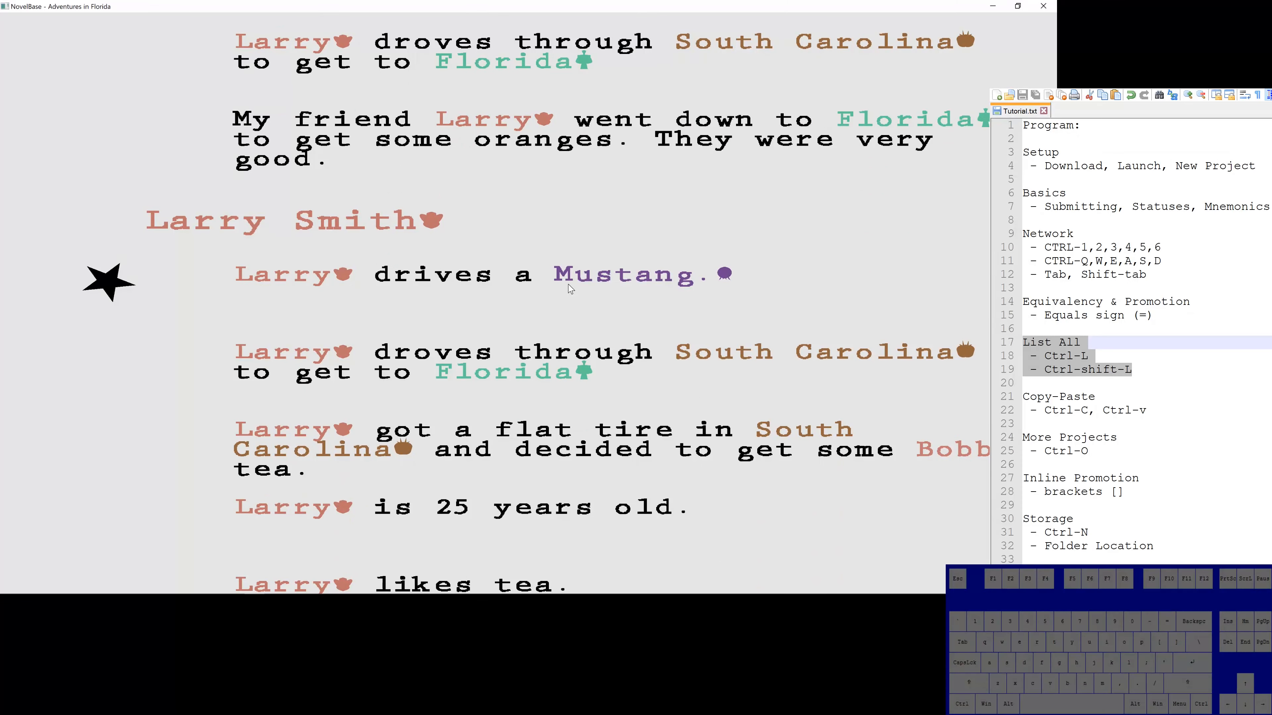
key("Down")
key("Down")
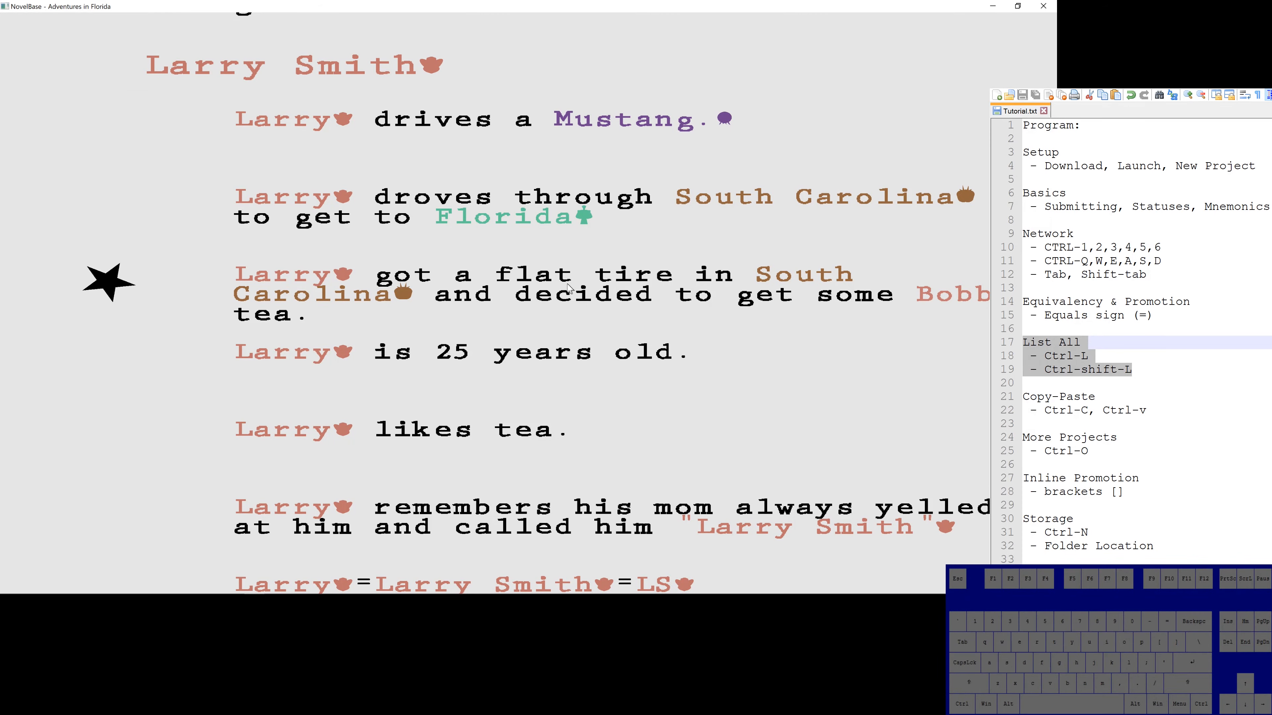
key("Down")
key("Down")
key("Down")
key("Down")
key("Down")
key("Down")
key("Down")
key("Down")
key("Down")
key("Down")
key("Down")
key("Down")
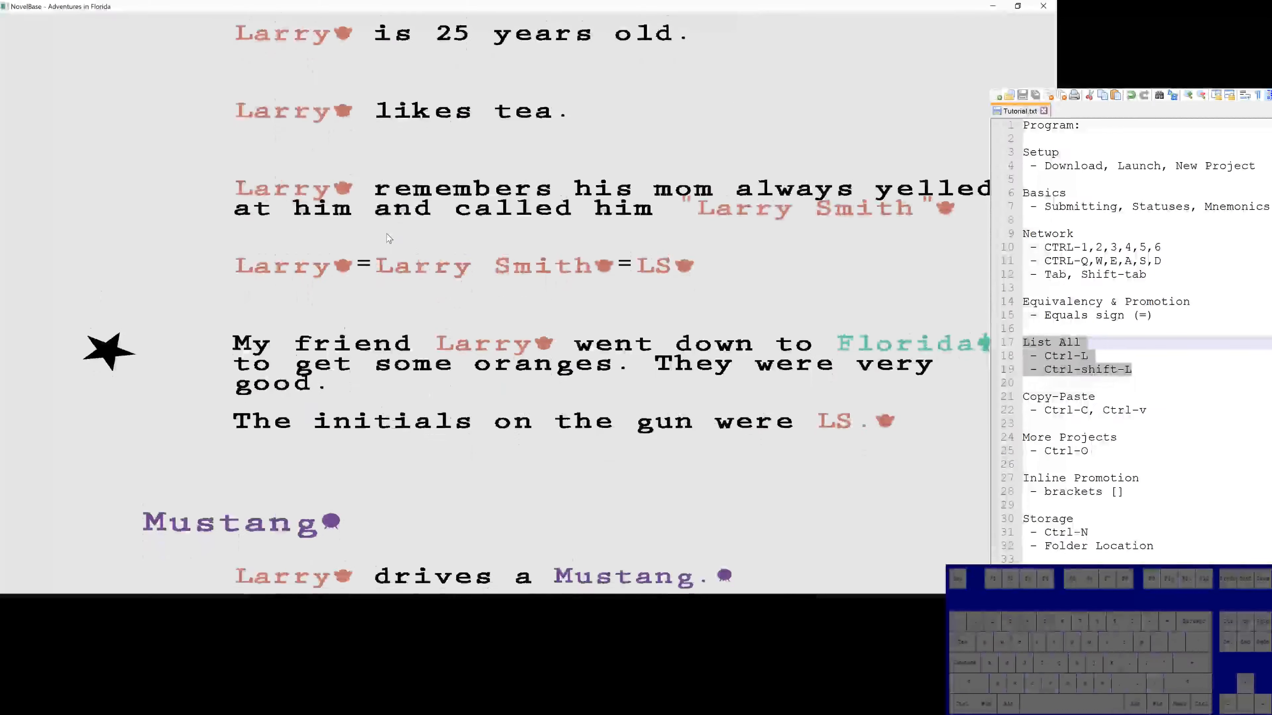
Step: Review the grouped notes in reverse order, from South Carolina back to the Florida group
key("Up")
key("Up")
key("Up")
key("Up")
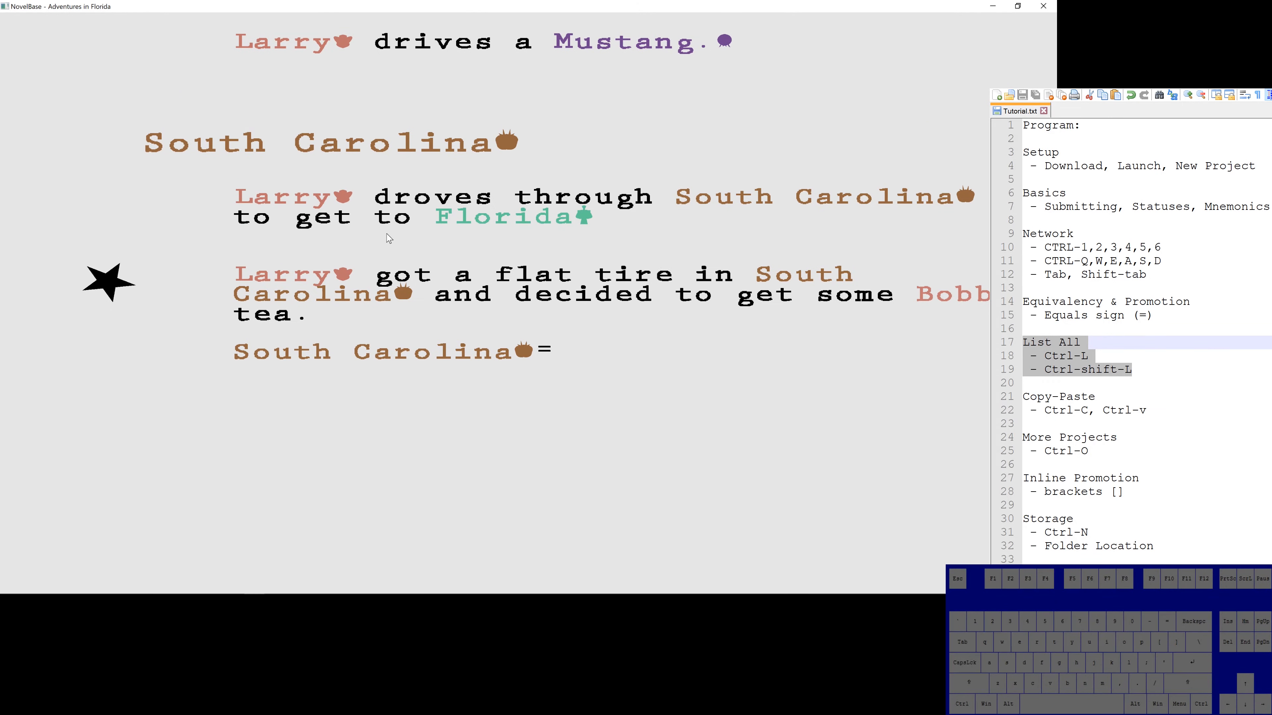
key("Up")
key("Up")
key("Up")
key("Up")
key("Up")
key("Up")
key("Up")
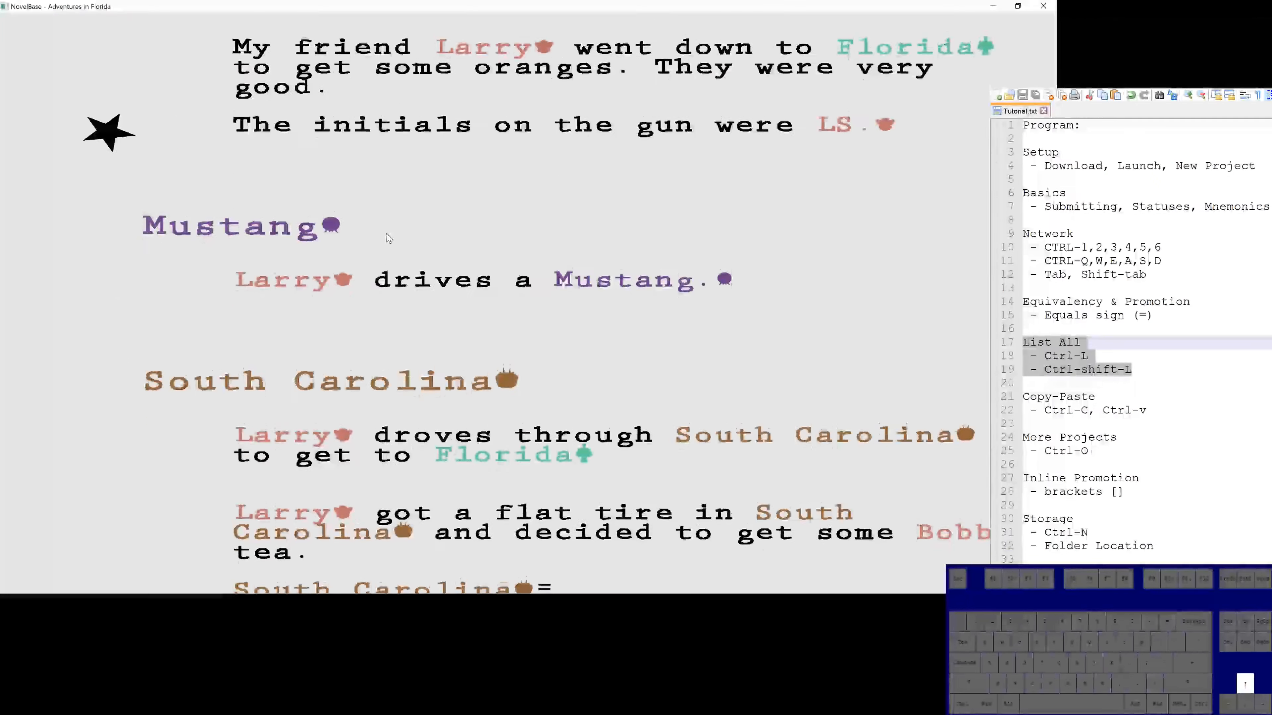
key("Up")
key("Up")
key("Up")
key("Up")
key("Up")
key("Up")
key("Up")
key("Up")
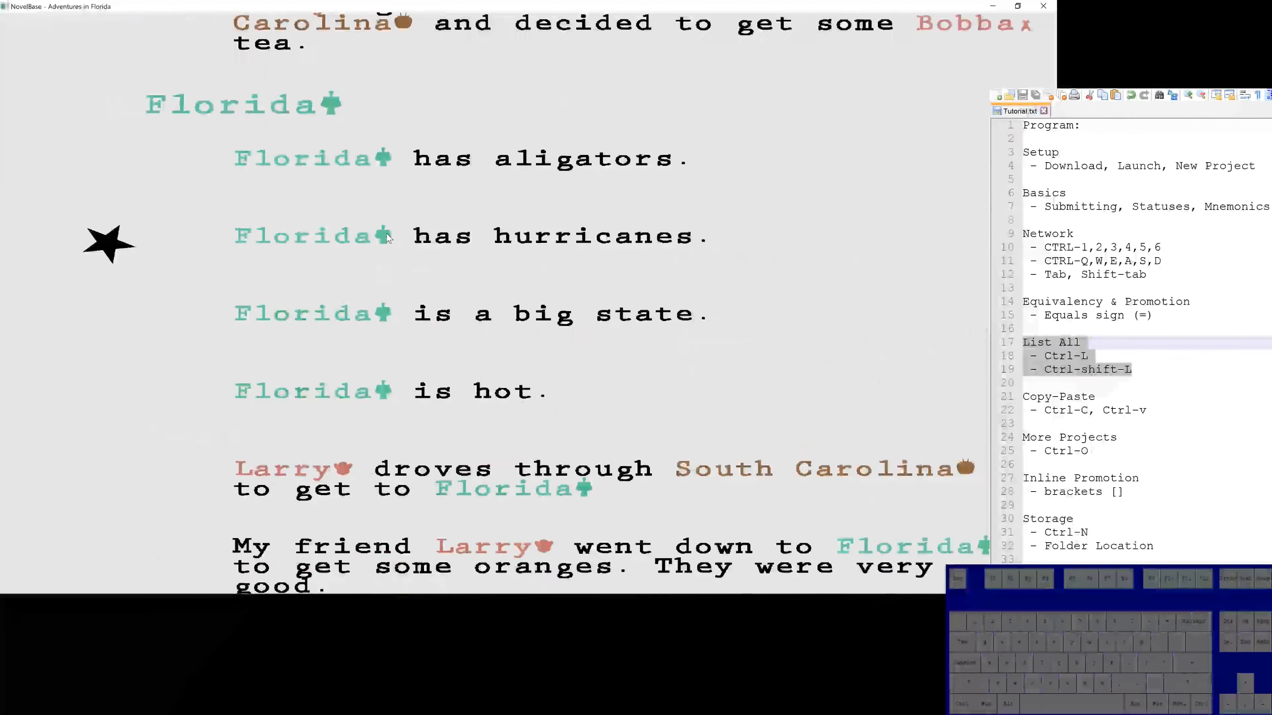
Step: Leave the list for a blank new note and switch to the tutorial outline in Notepad++
key("ctrl+n")
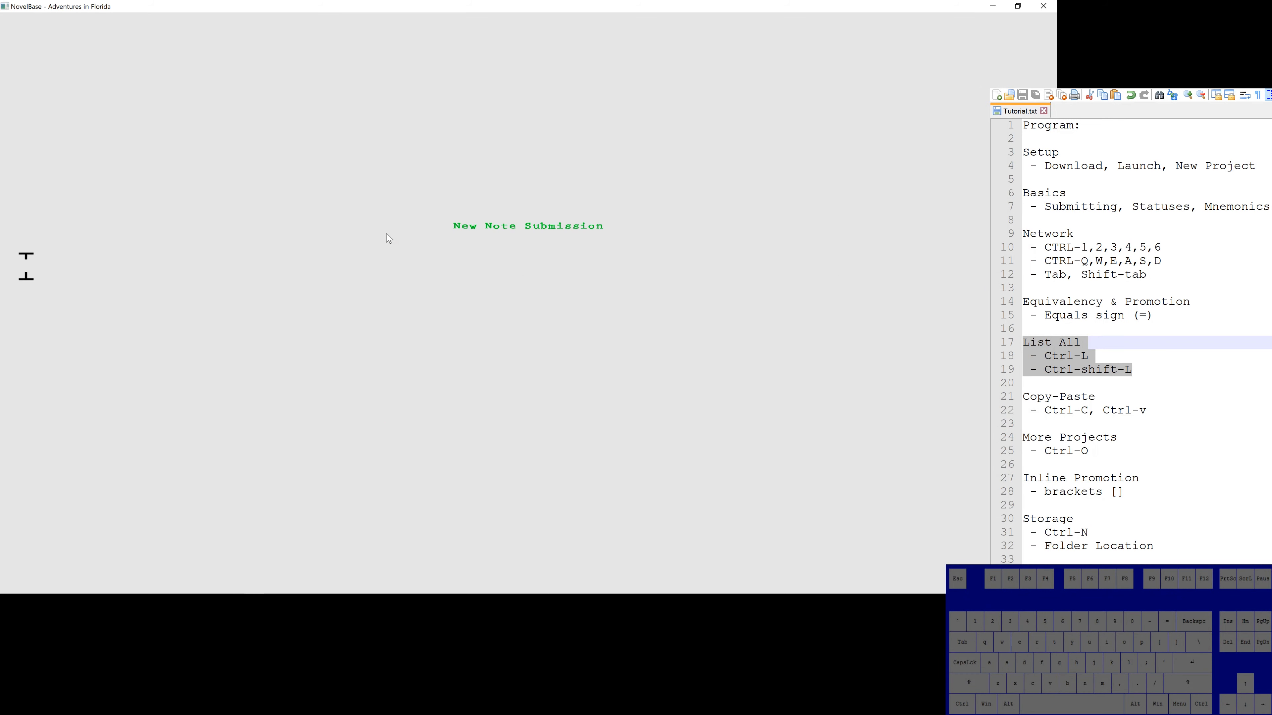
key("alt+Tab")
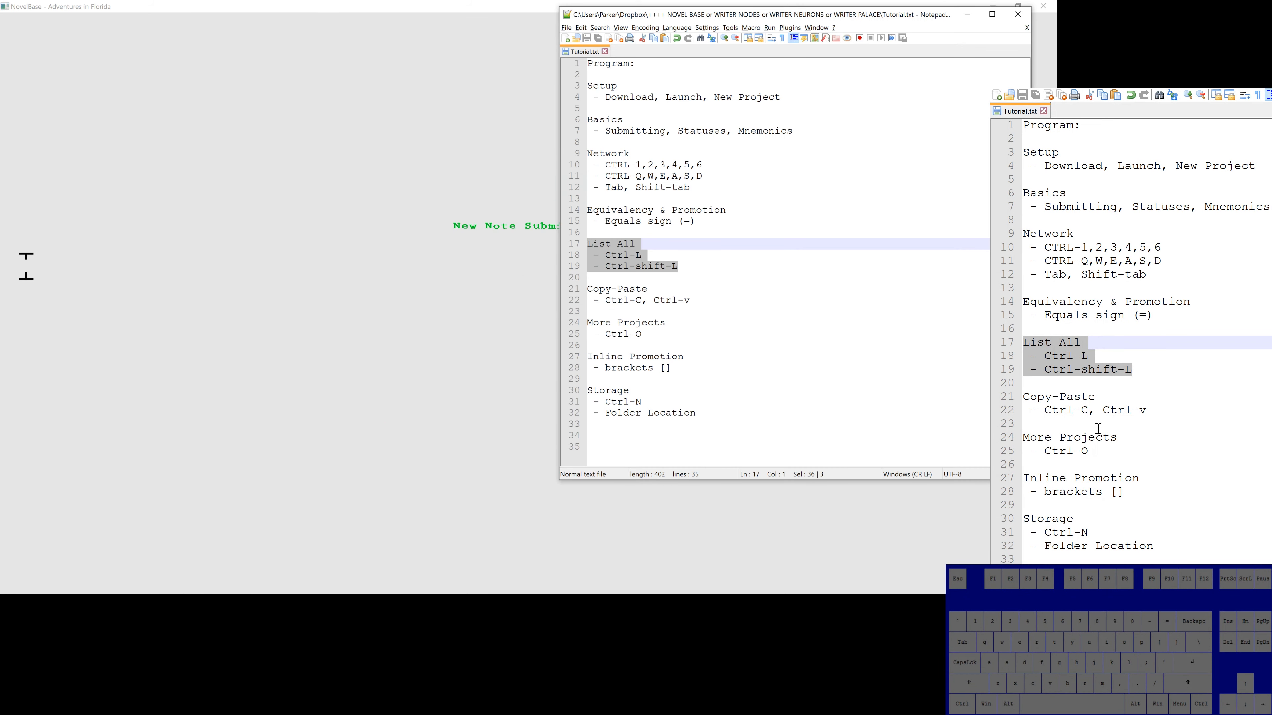
Step: Switch to NovelBase, output the full grouped note list as a text file, and copy all of its text
key("alt+Tab")
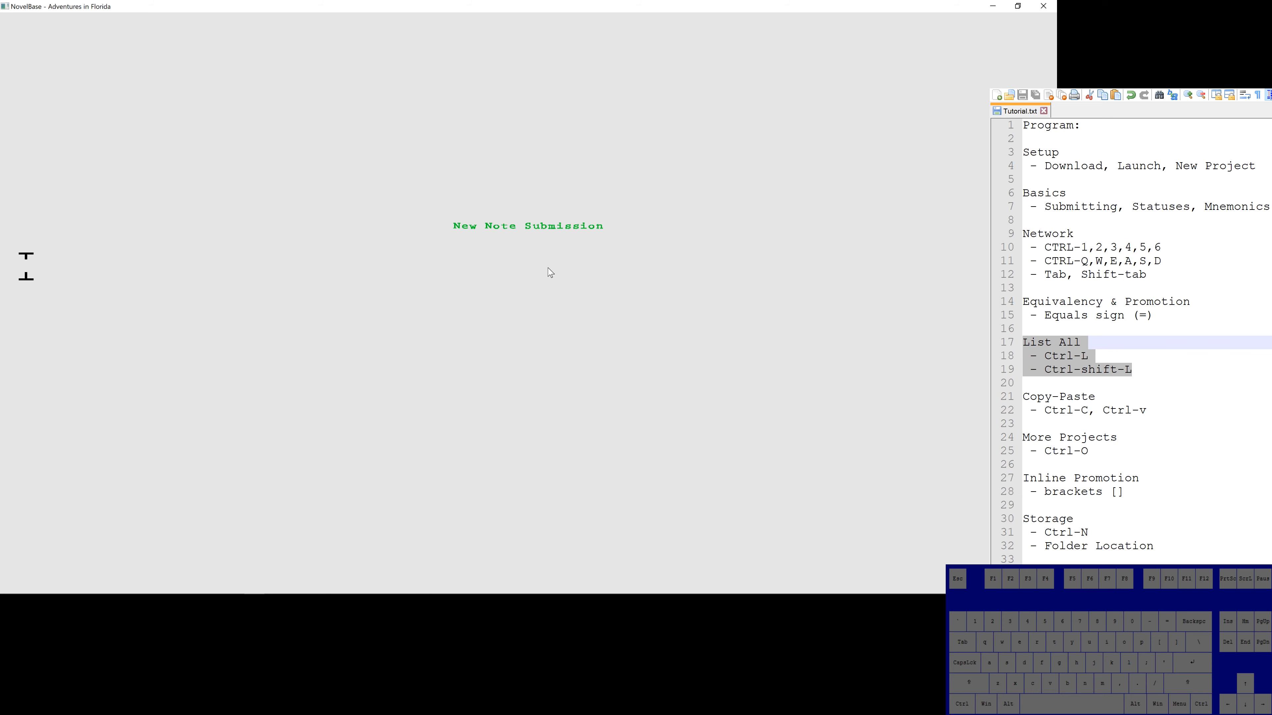
key("ctrl+shift")
key("ctrl+shift+l")
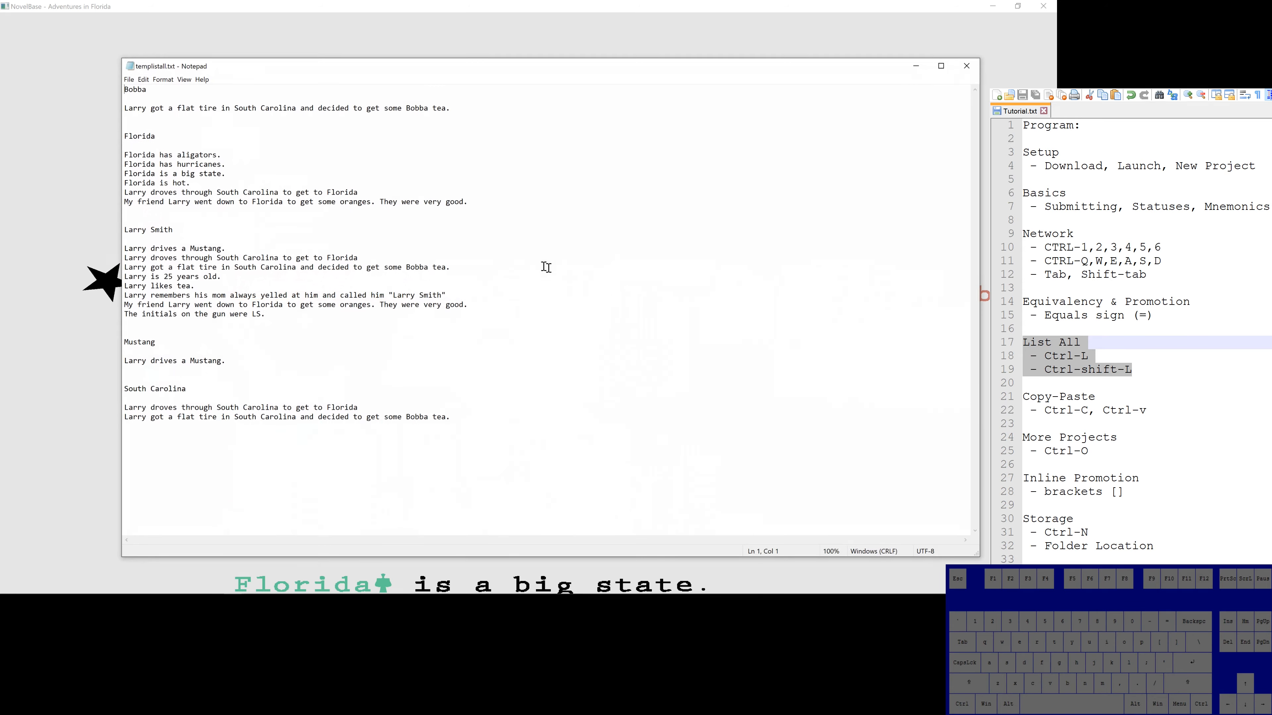
left_click_drag(526, 433, 70, 83)
left_click_drag(449, 357, 3, 41)
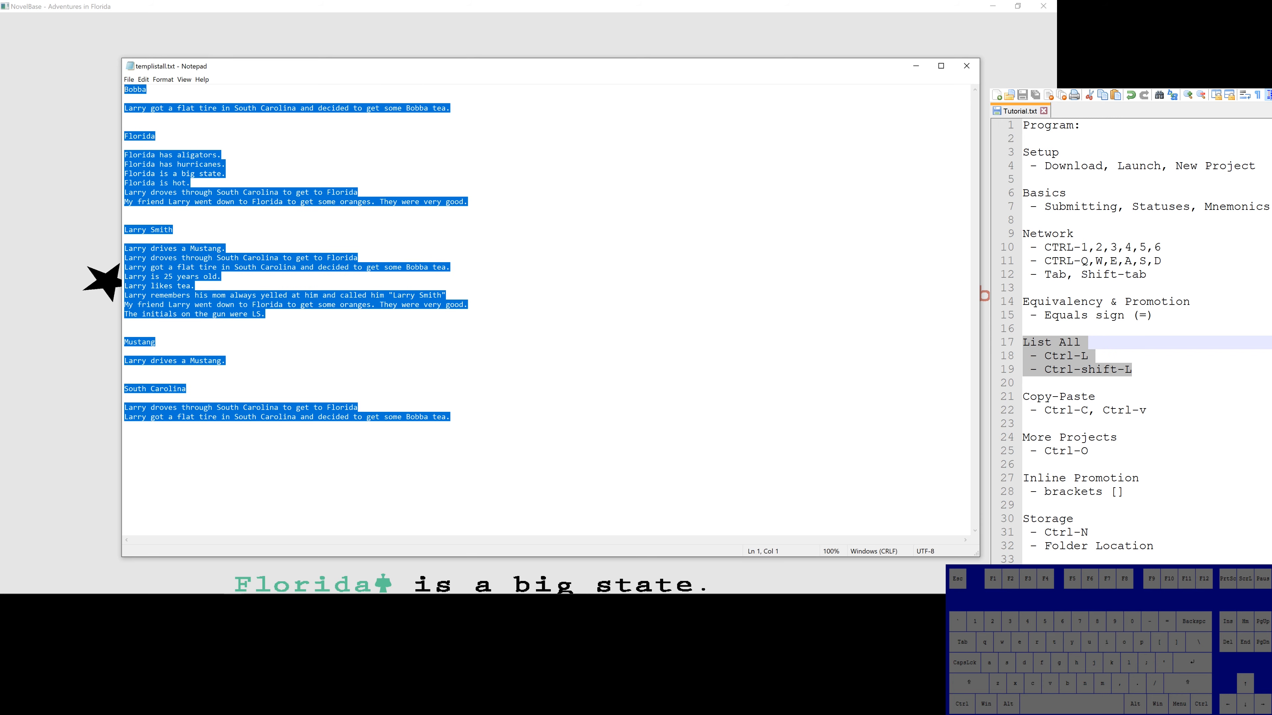
key("ctrl+c")
left_click(266, 314)
key("ctrl+a")
left_click(814, 39)
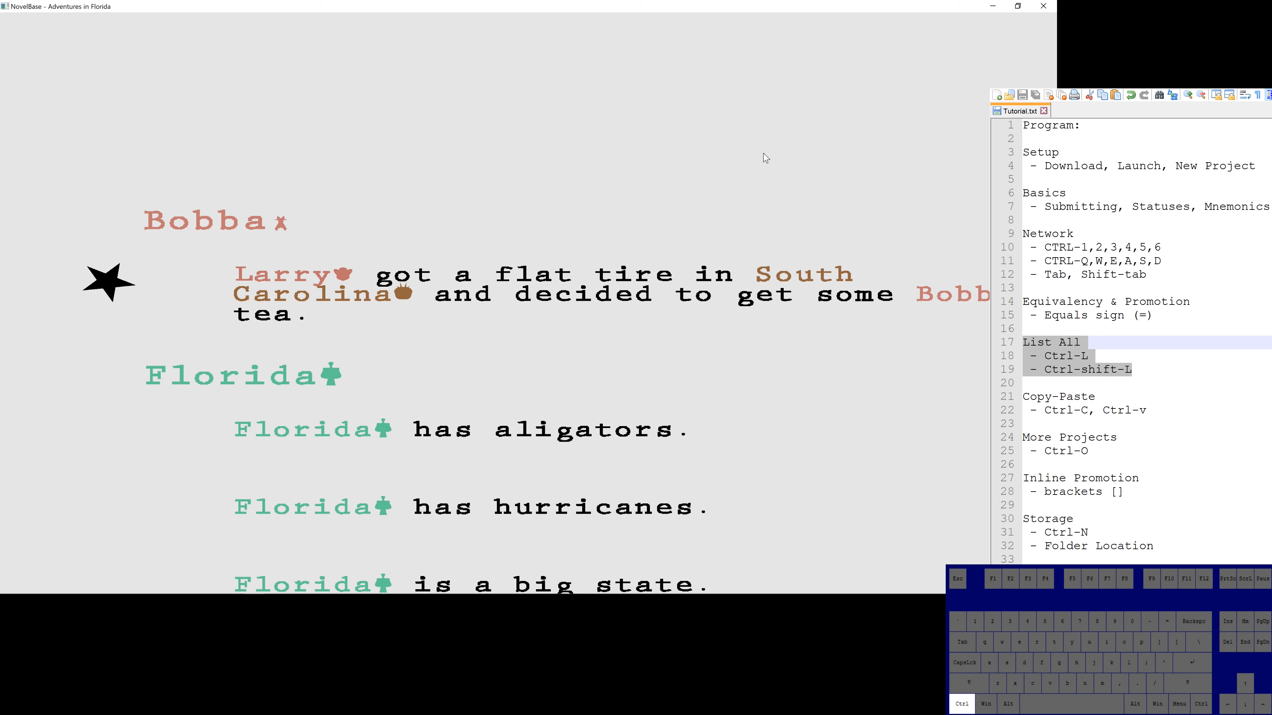
Step: Return to a blank new note and highlight the Copy-Paste section of the tutorial outline in Notepad++
key("ctrl+v")
key("alt+Tab")
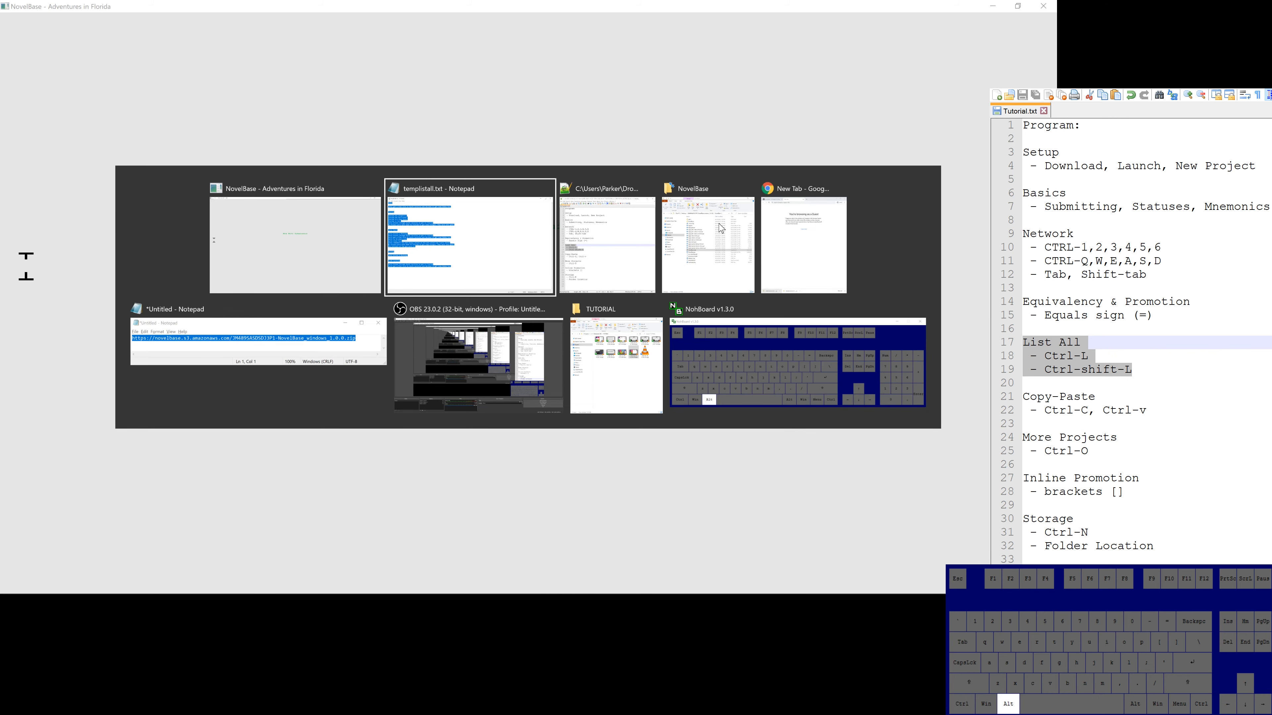
key("alt+Tab")
left_click(710, 332)
left_click_drag(709, 301, 560, 289)
left_click(447, 268)
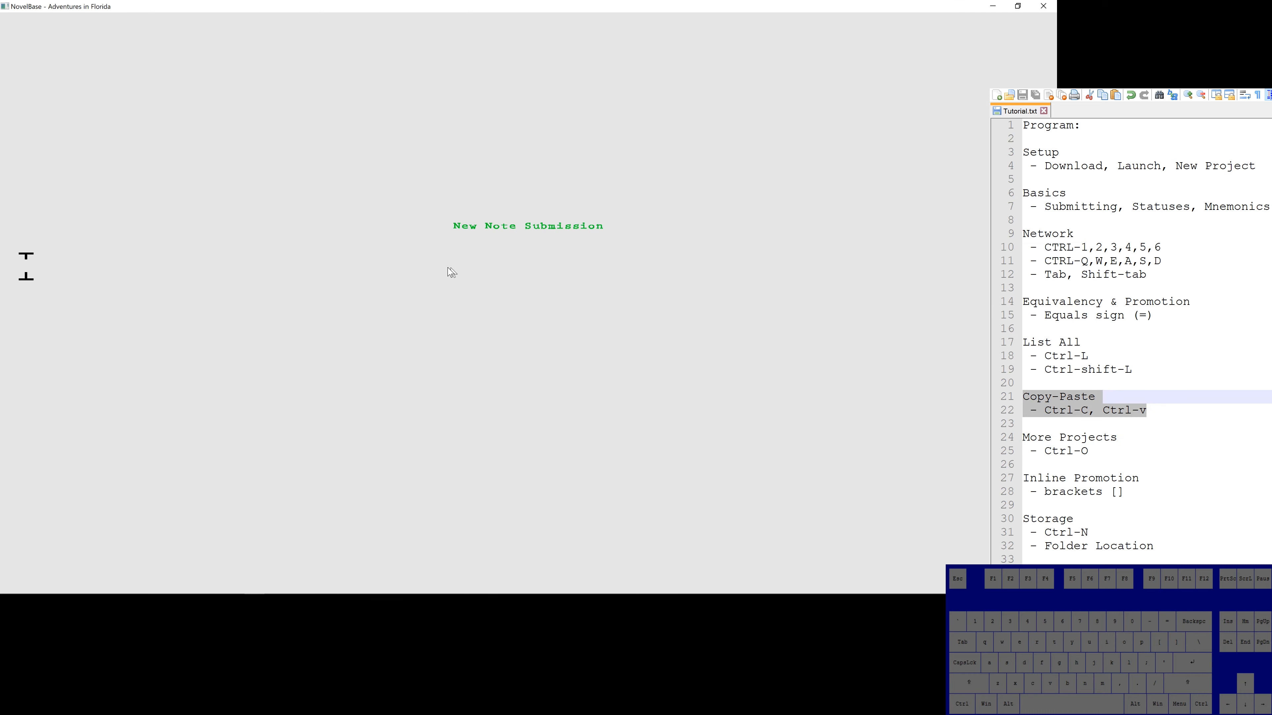
Step: Open a new blank Notepad document and arrange it side by side with the NovelBase window
key("super")
type("note")
key("Return")
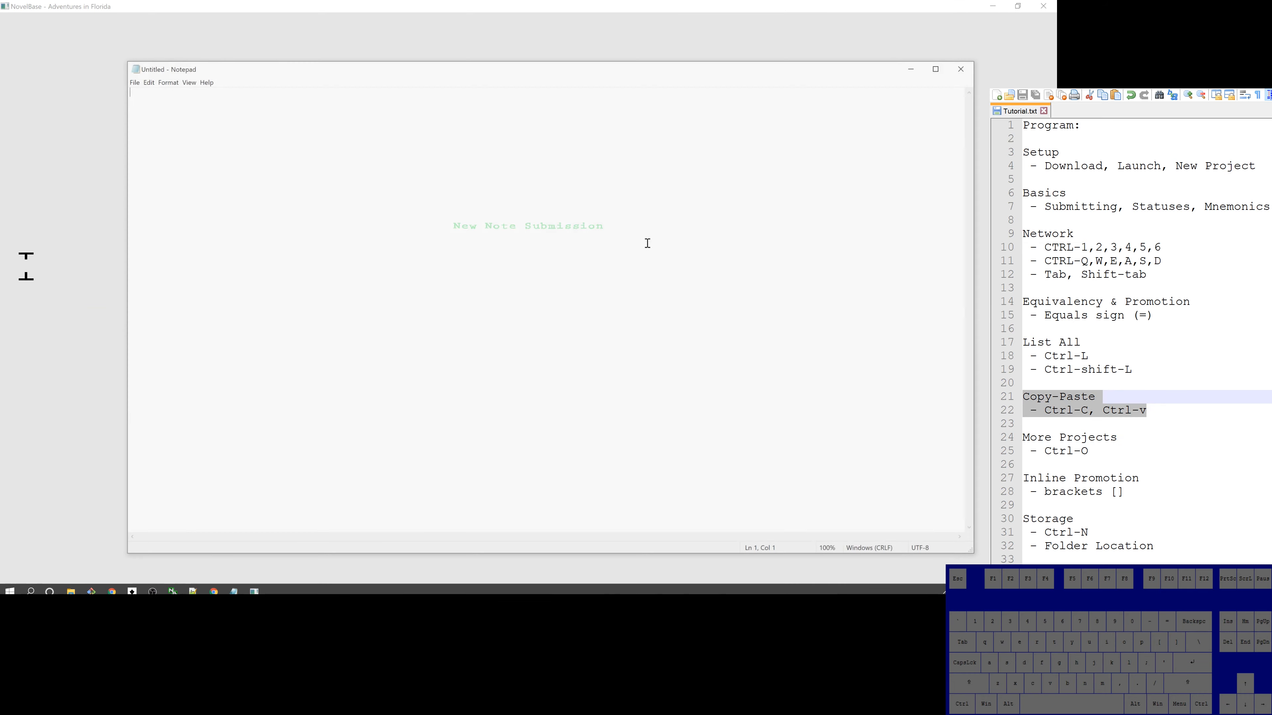
left_click_drag(723, 72, 1055, 95)
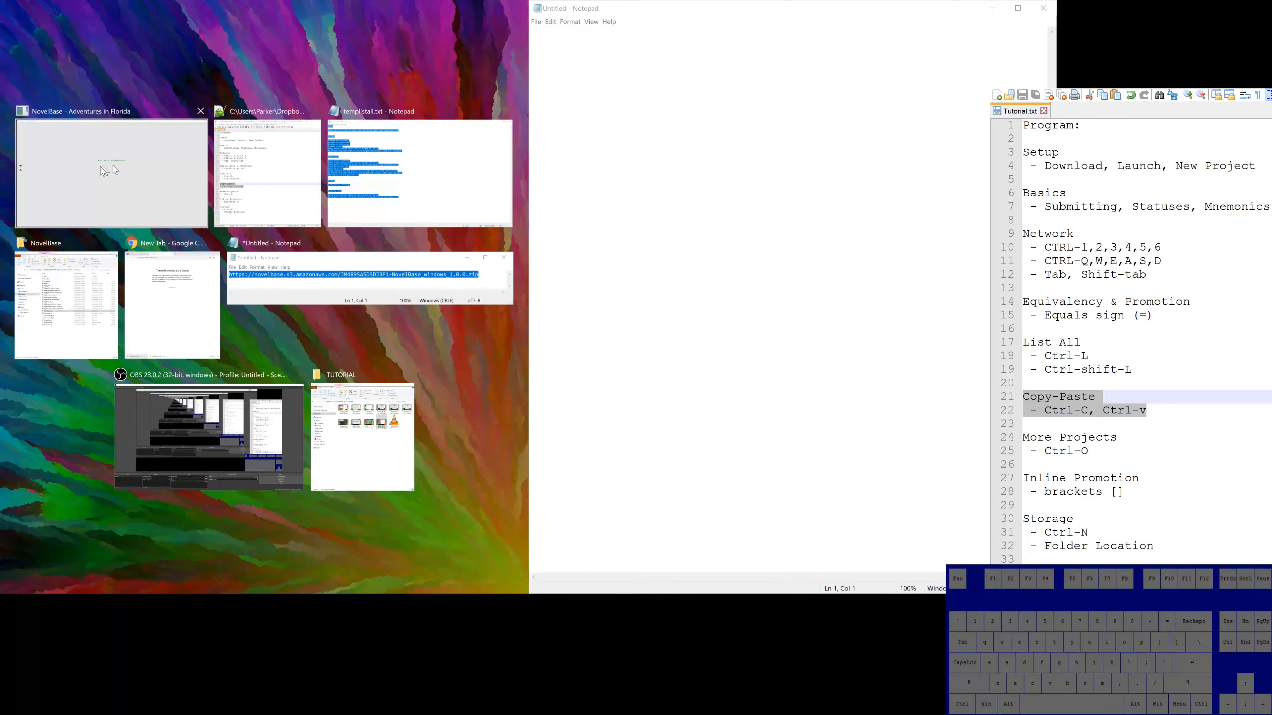
left_click(118, 171)
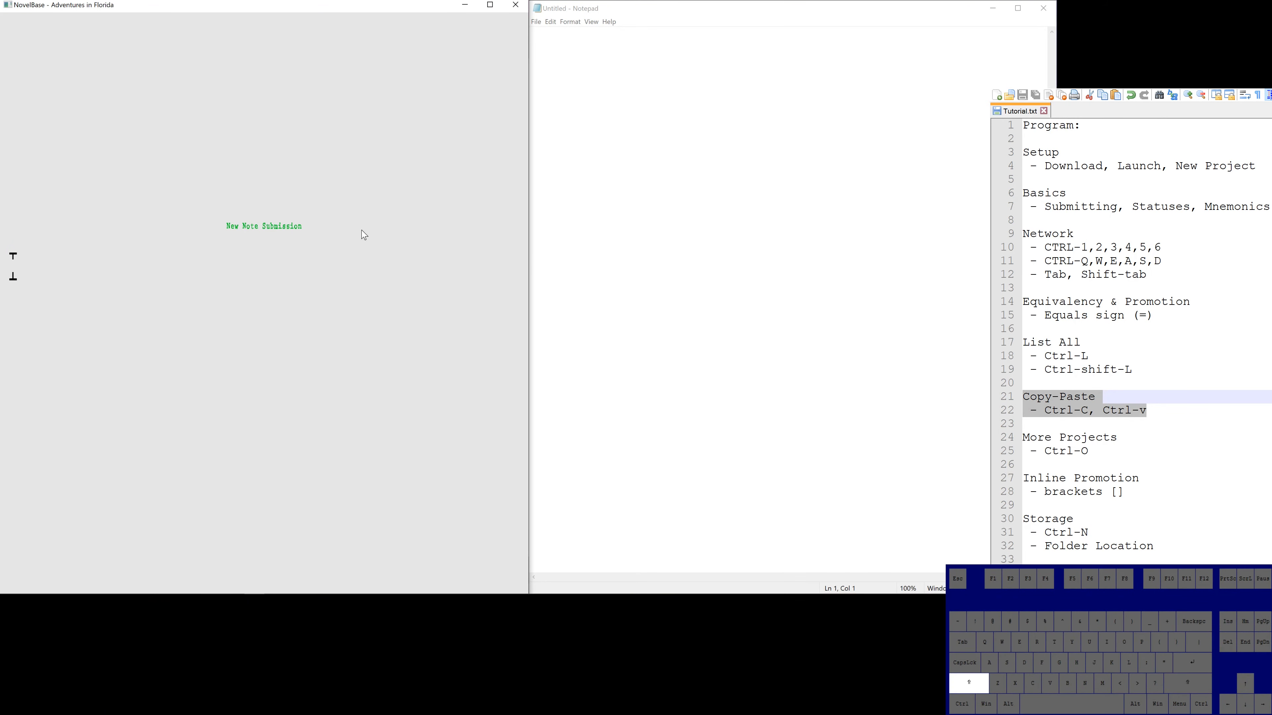
Step: Look up the character's first name in NovelBase, open the flat tire note, and copy its text into Notepad
type("Larry")
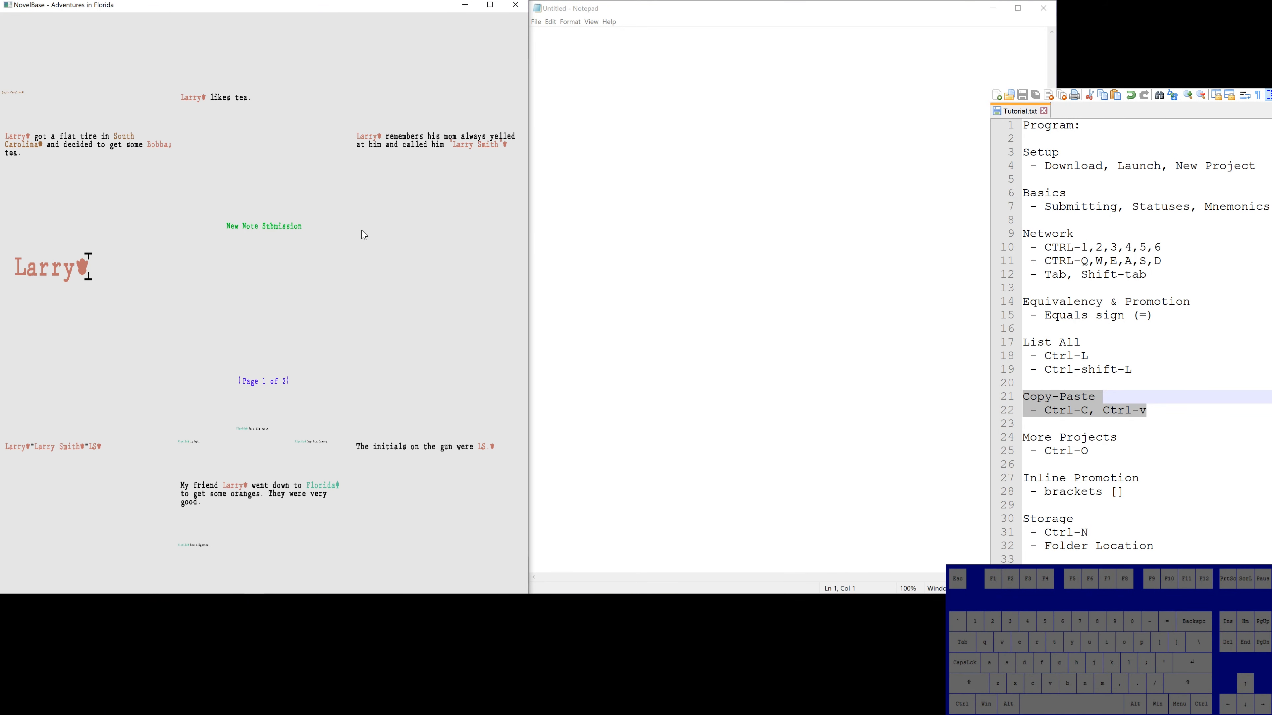
key("ctrl+q")
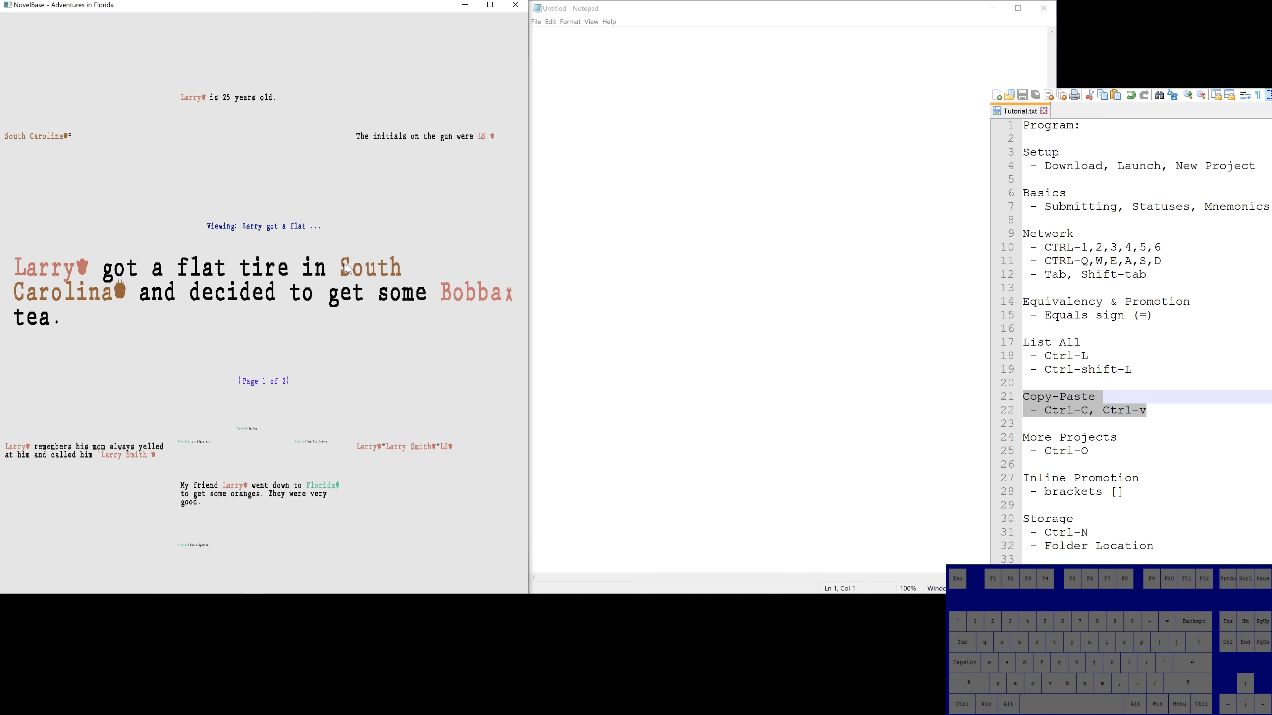
key("ctrl+c")
left_click(697, 192)
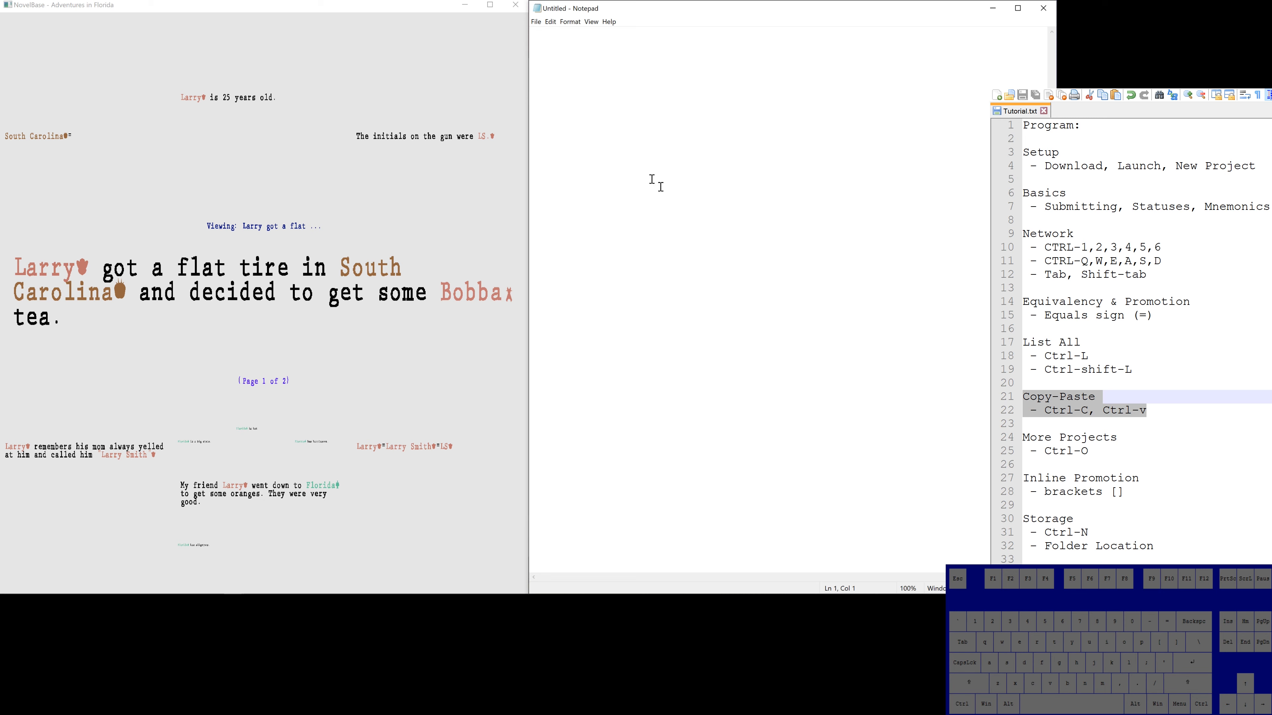
key("ctrl+v")
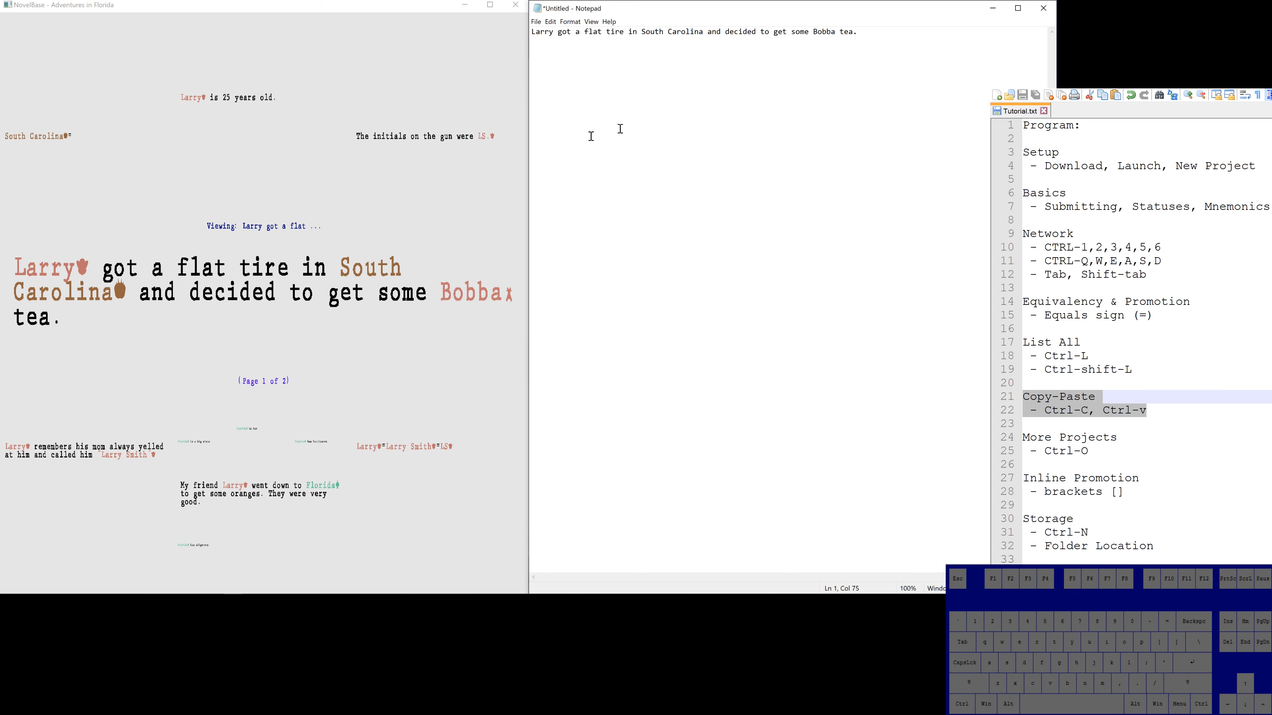
Step: Move to the Florida oranges note in NovelBase and replace the Notepad text with that note, ending with a line break
left_click(396, 280)
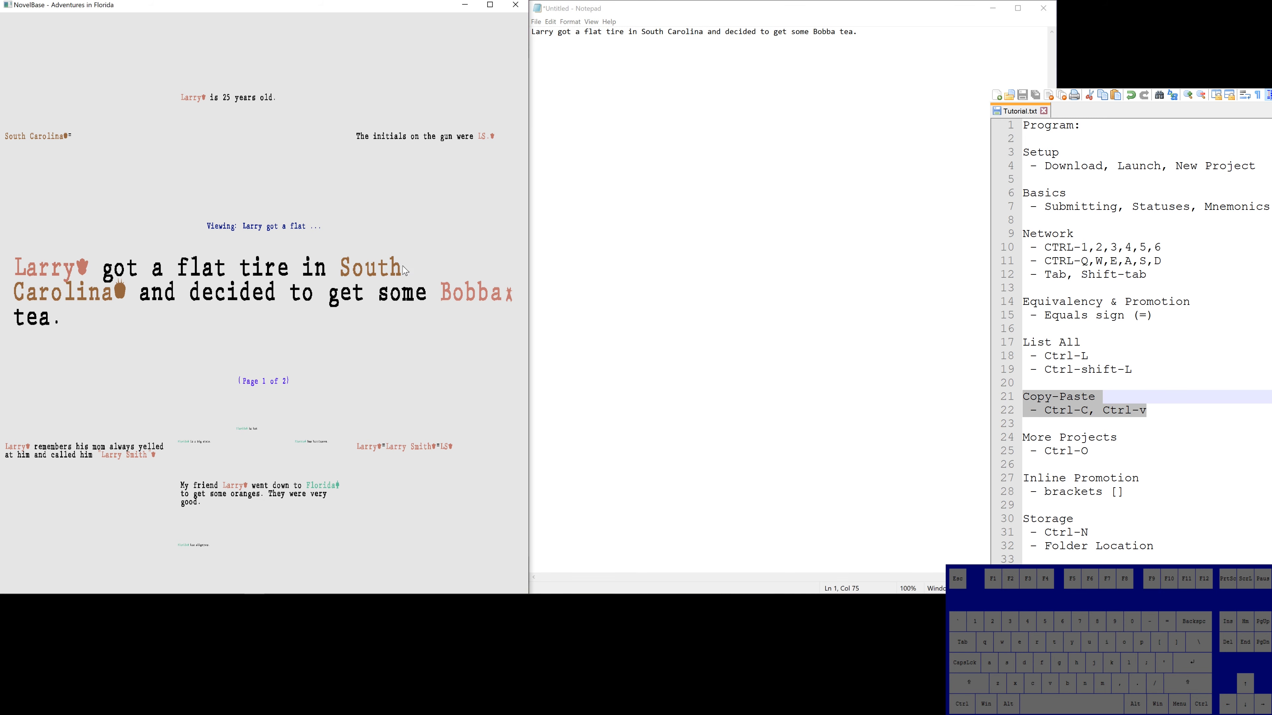
key("ctrl+s")
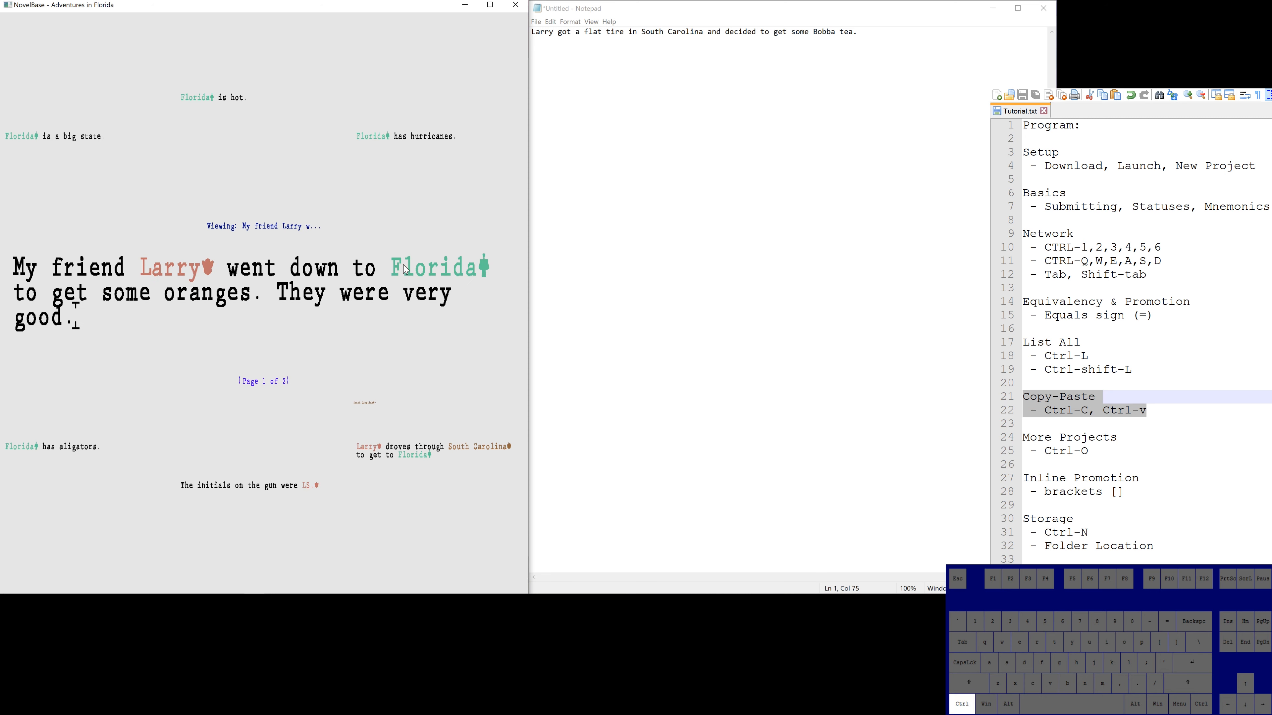
left_click_drag(858, 32, 525, 58)
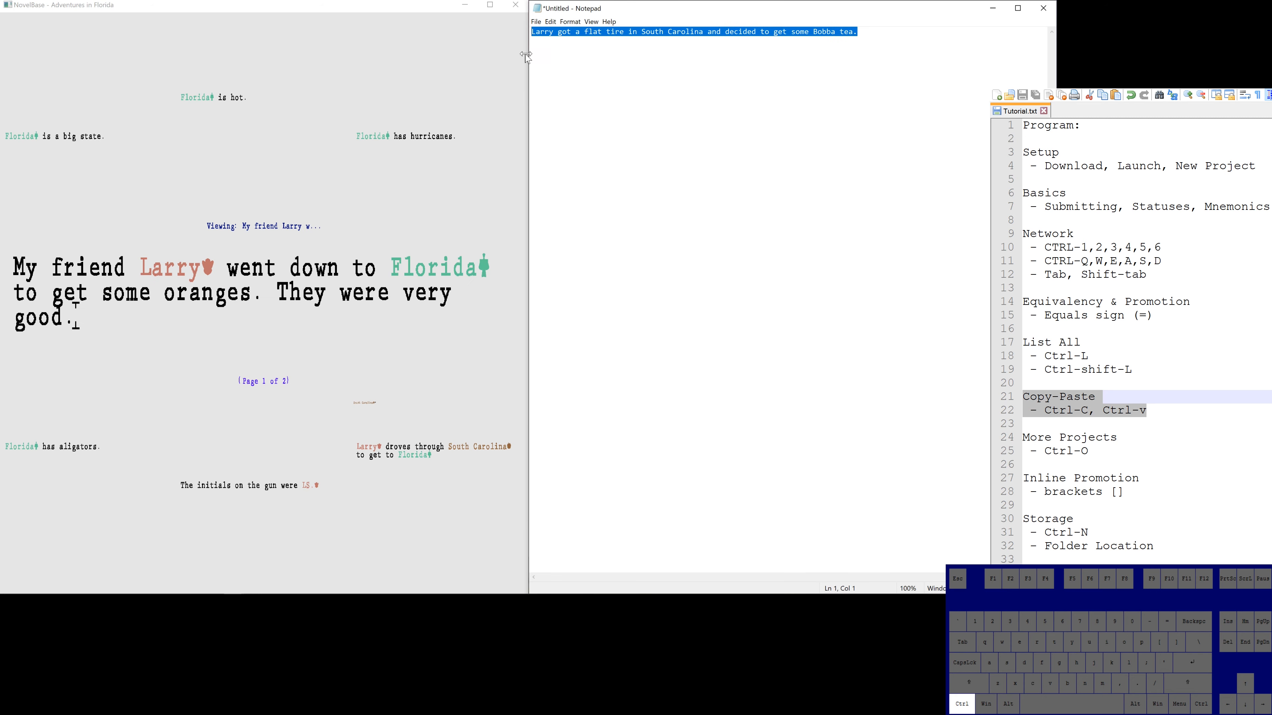
key("ctrl+v")
key("Return")
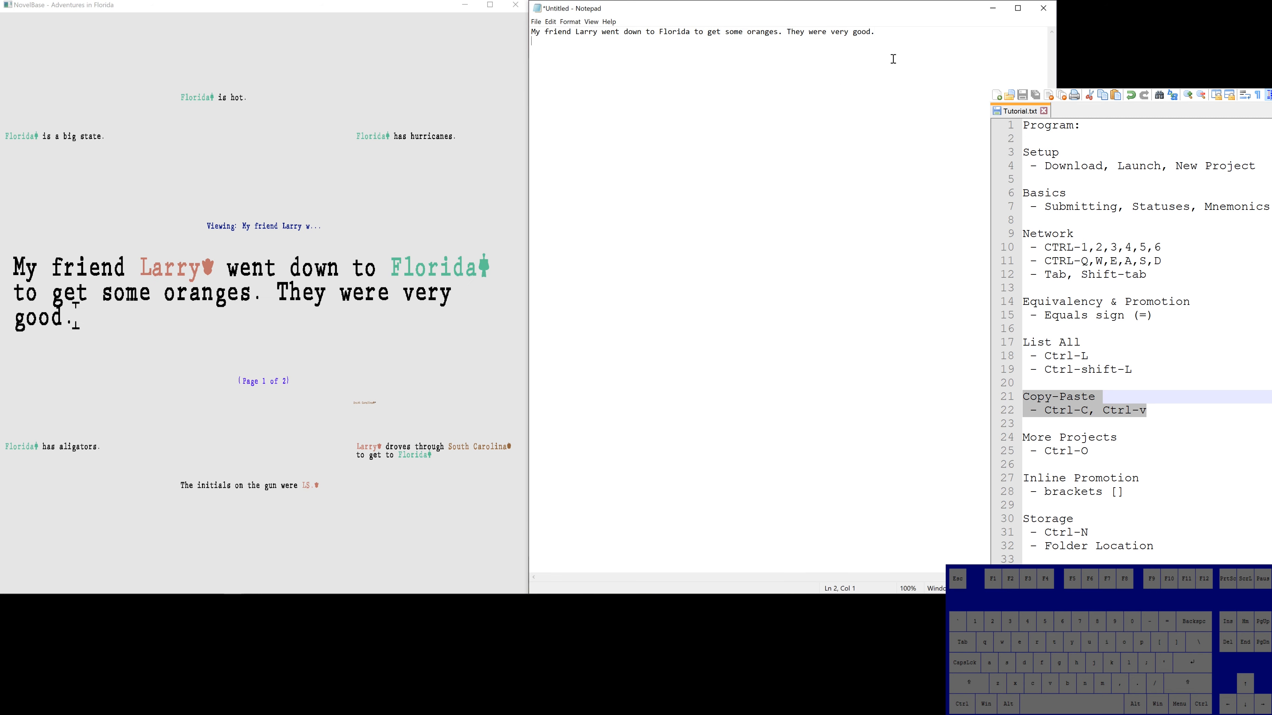
Step: Examine the list of all notes in NovelBase, switching between it and the oranges note under the Florida keyword
left_click(408, 180)
key("ctrl+l")
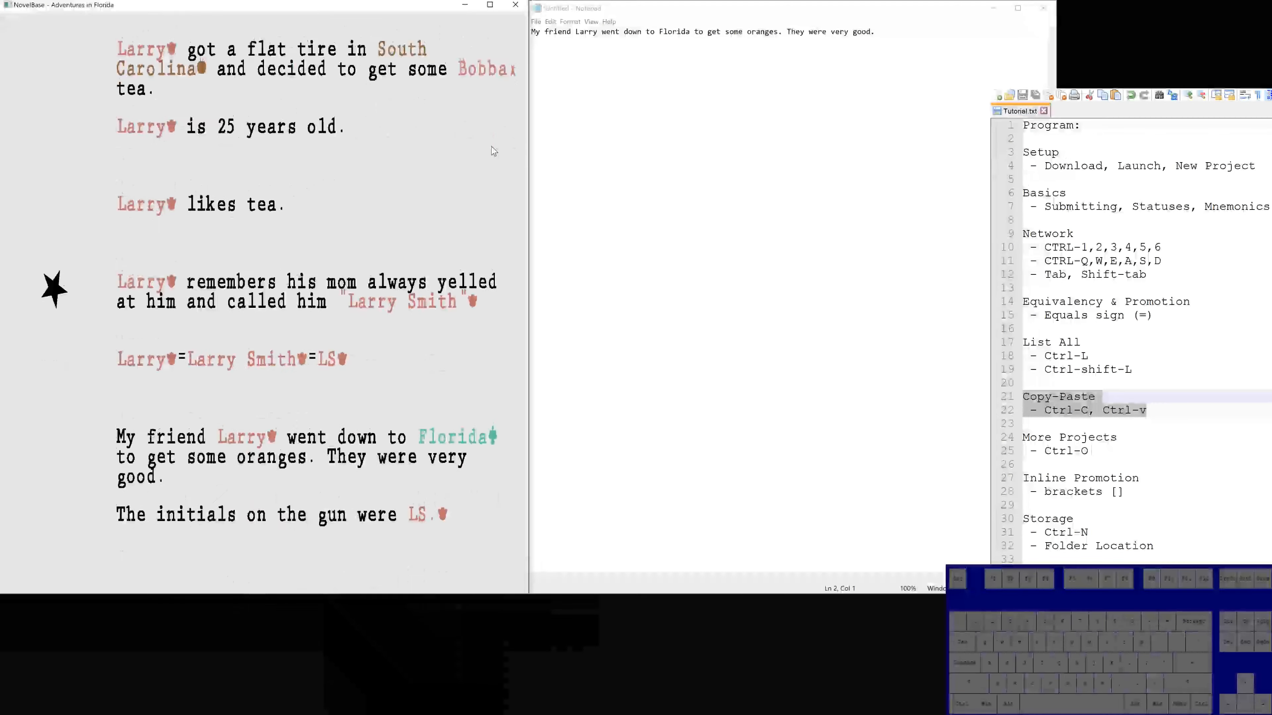
key("Return")
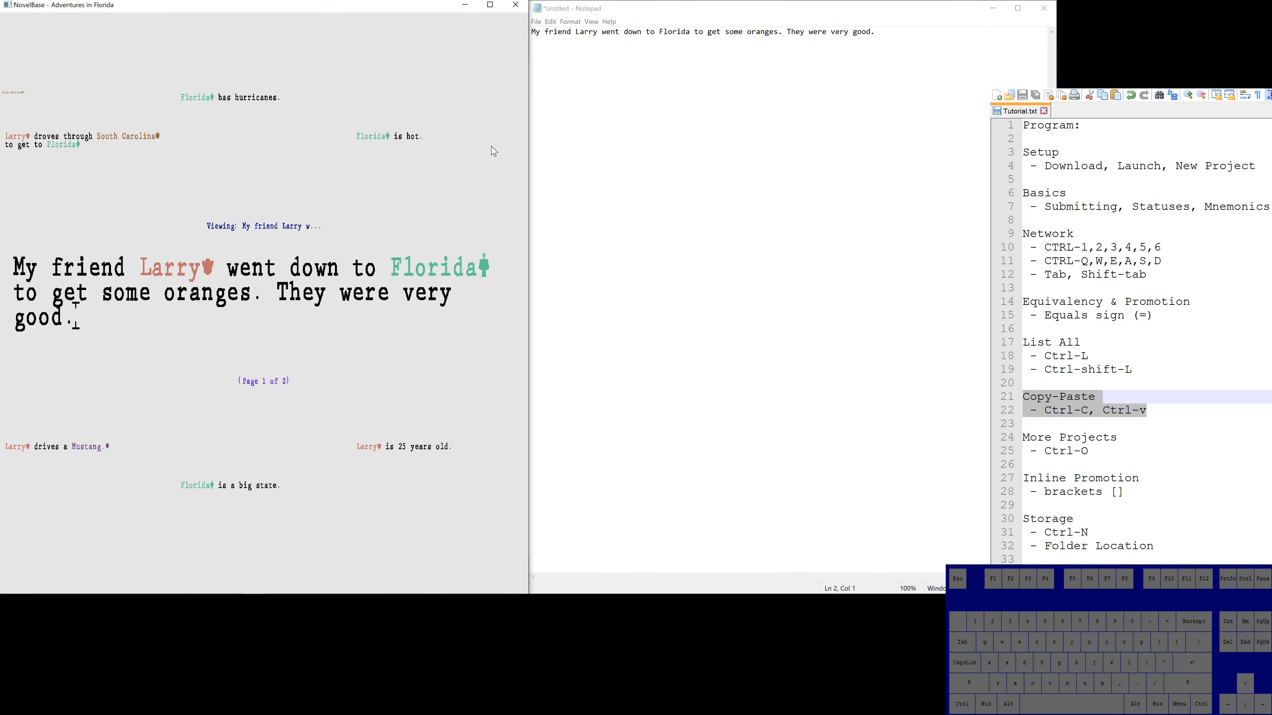
key("ctrl")
key("ctrl+l")
key("ctrl+l")
key("ctrl+l")
key("ctrl+l")
key("ctrl+l")
key("ctrl+l")
key("ctrl+l")
key("ctrl+l")
key("ctrl+l")
key("ctrl+l")
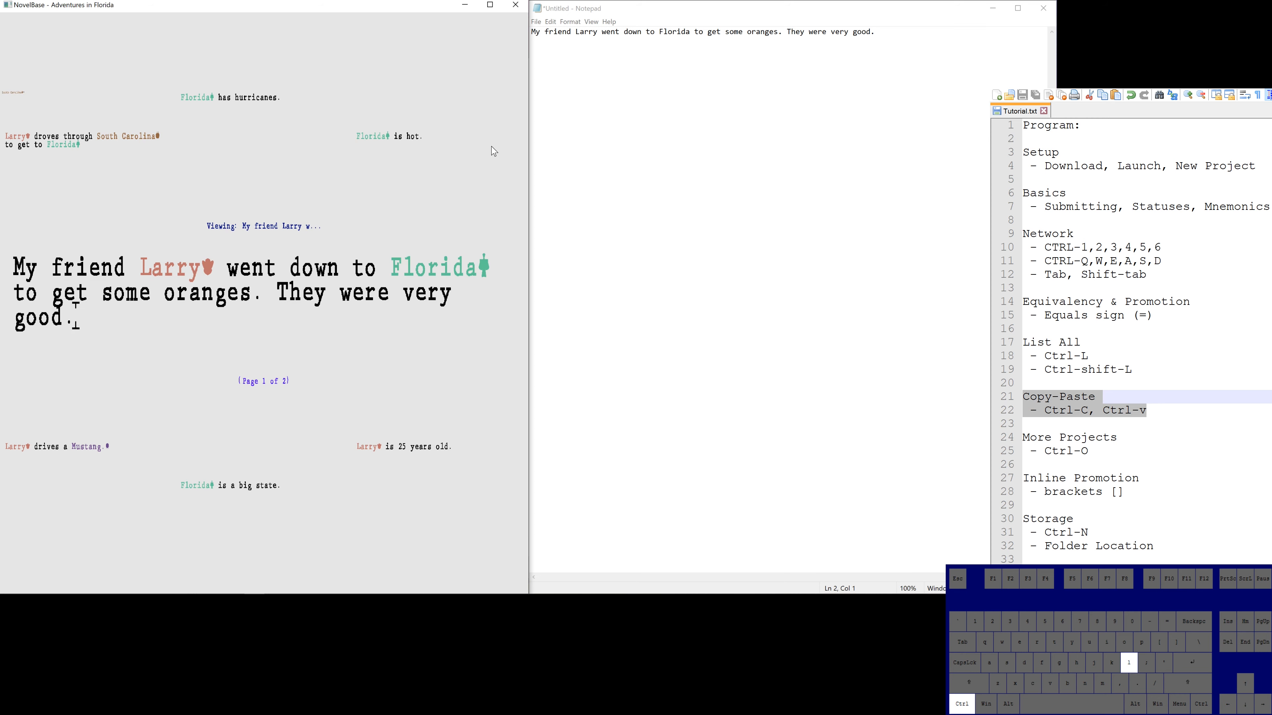
key("ctrl+l")
key("ctrl+l")
key("ctrl+l")
key("ctrl+l")
key("ctrl+l")
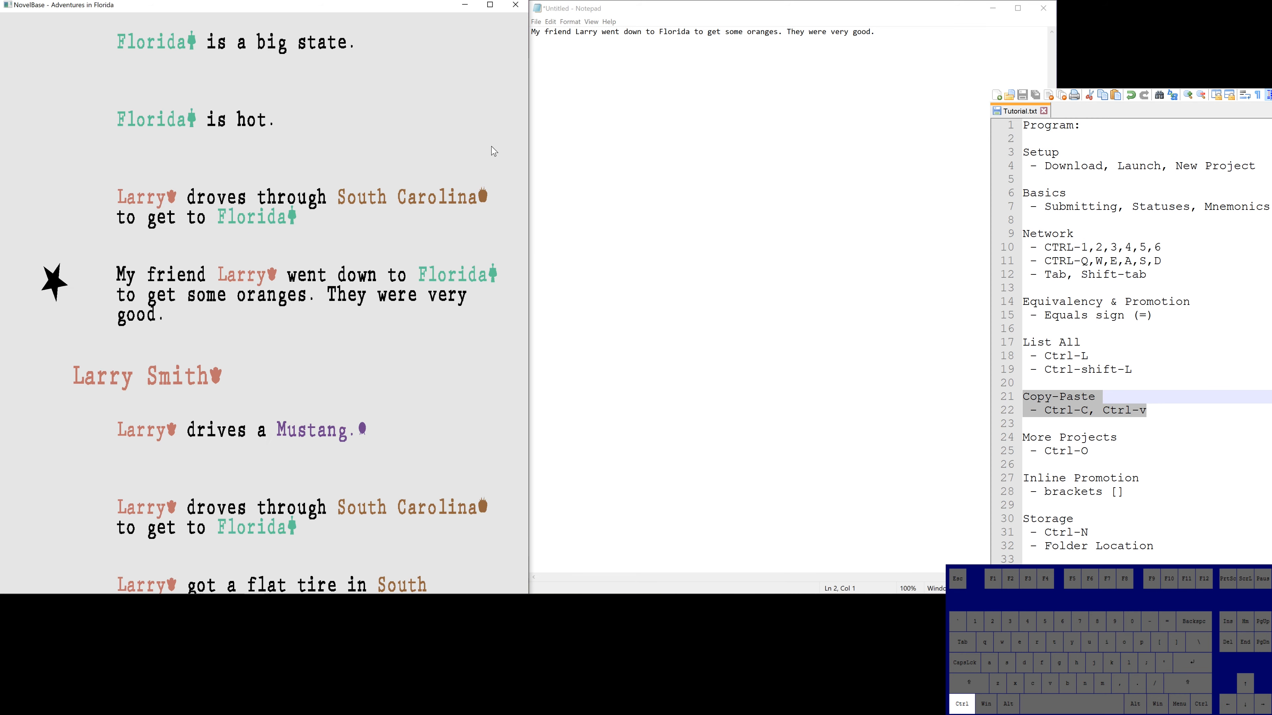
Step: Return from the list to the oranges note and paste its text into Notepad a second time
key("ctrl+l")
key("ctrl+l")
key("ctrl+l")
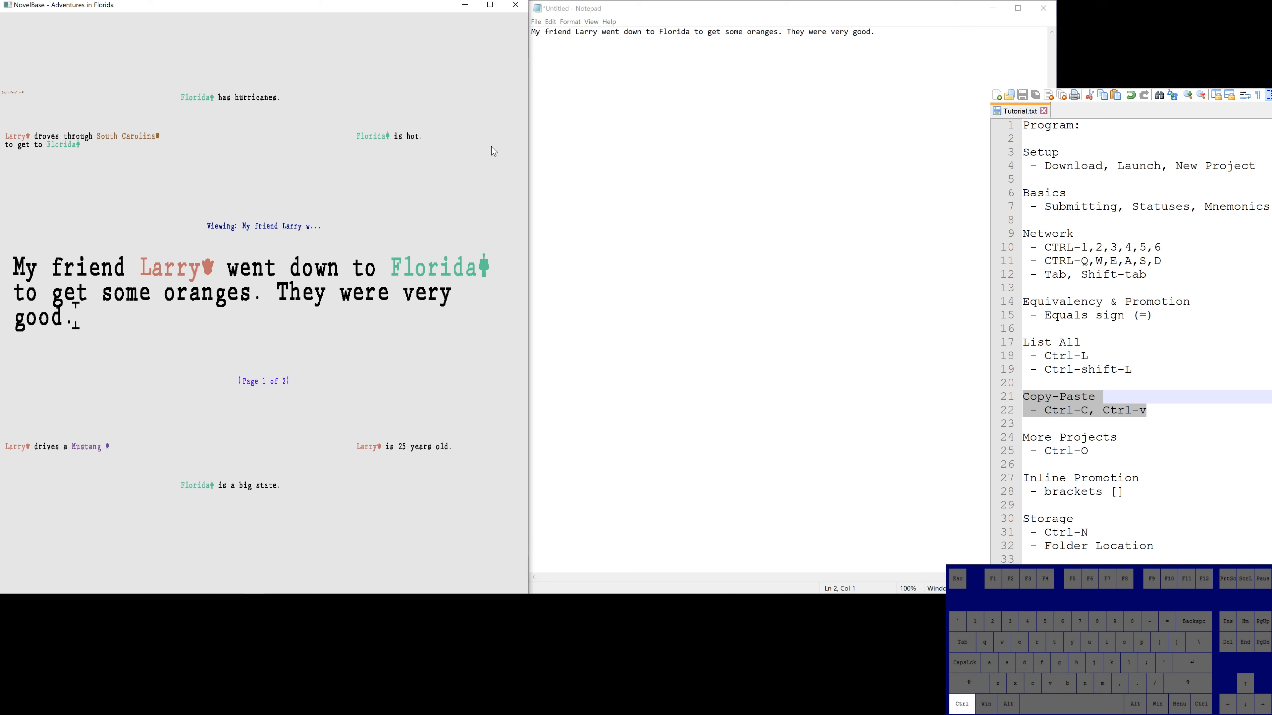
left_click(932, 185)
key("ctrl+v")
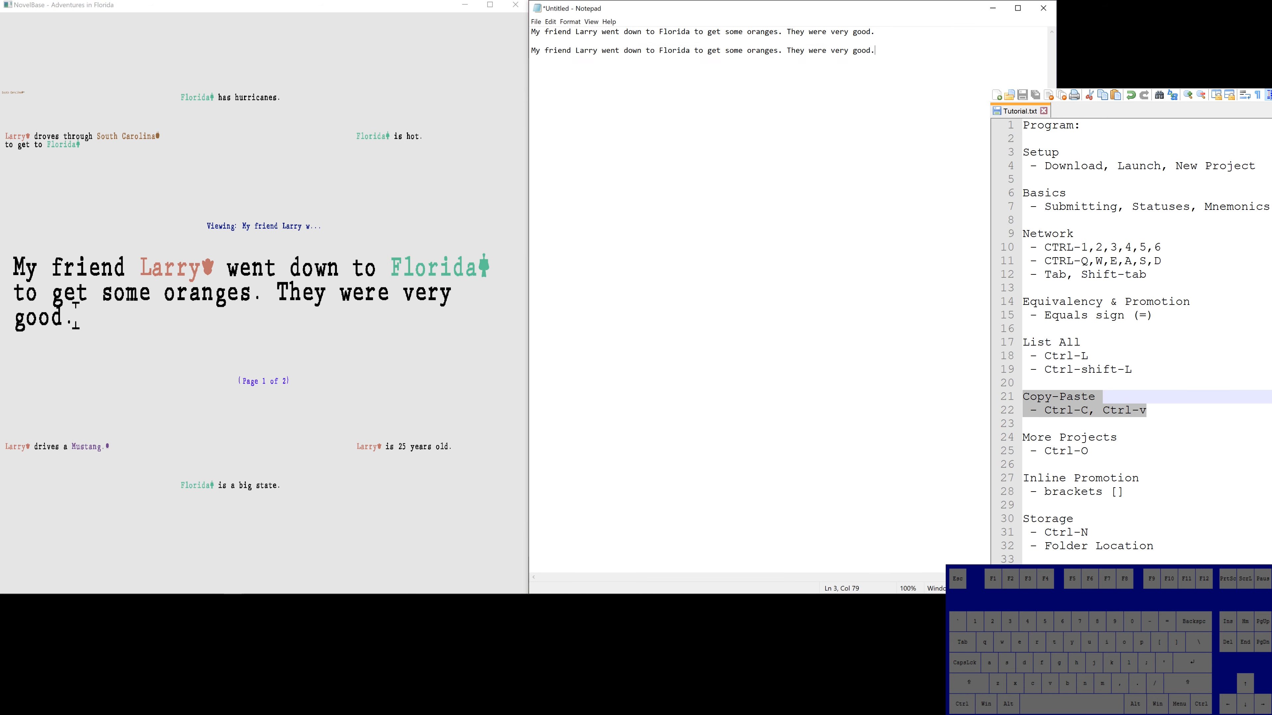
Step: Move to the Mustang note in NovelBase and paste its text on a new line in Notepad
left_click(383, 185)
key("ctrl+a")
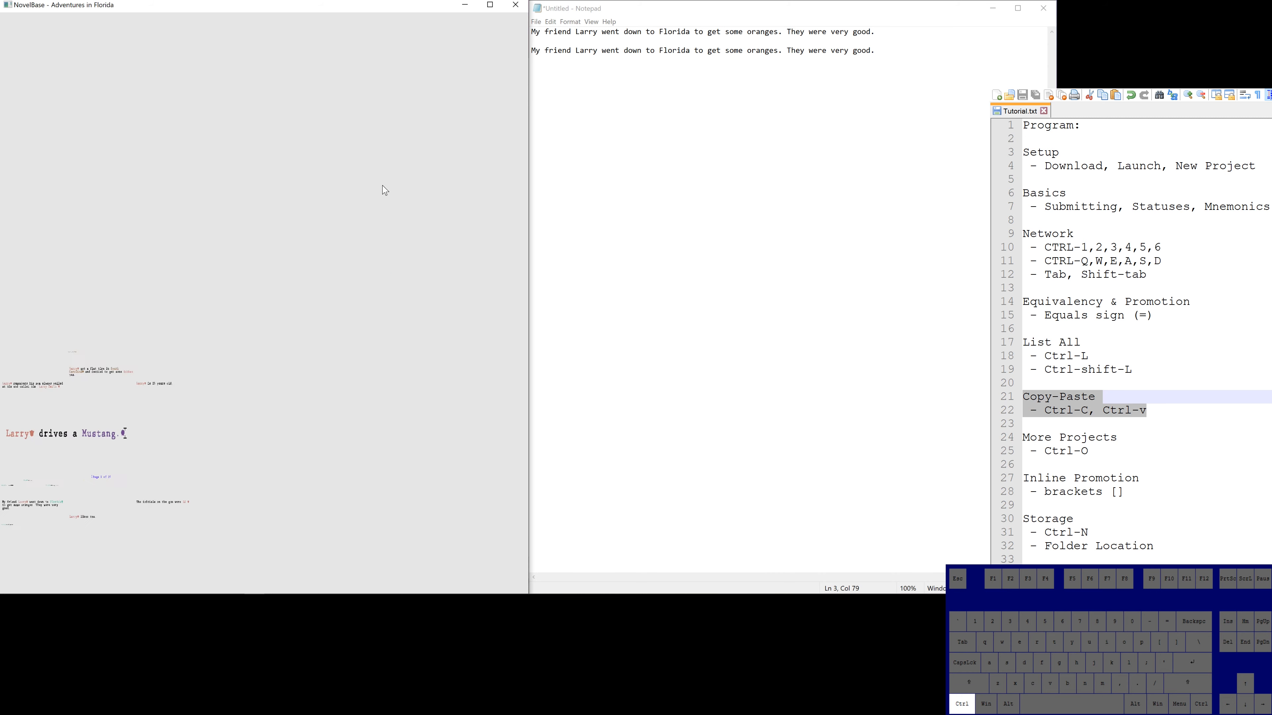
left_click(892, 205)
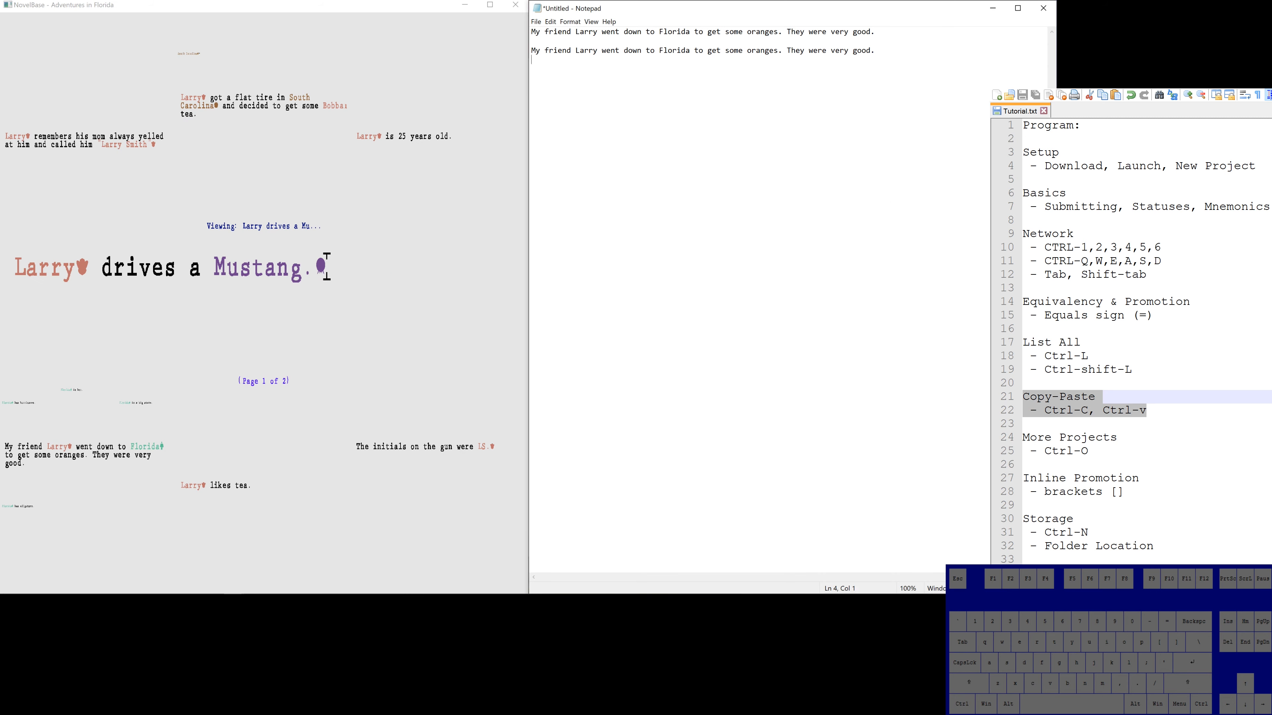
key("ctrl+v")
Step: Insert a blank line above the pasted Mustang sentence in Notepad
key("ctrl+Left")
key("ctrl+Left")
key("ctrl+Left")
key("ctrl+Left")
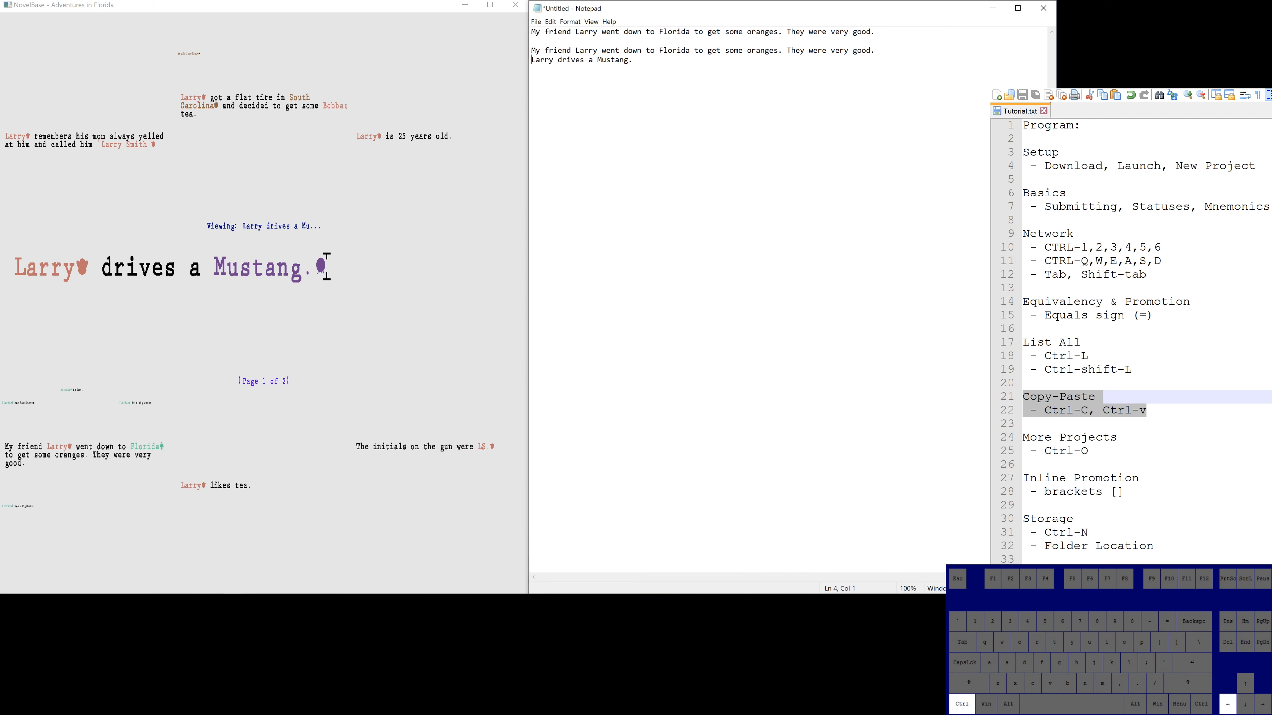
key("Return")
key("ctrl+Right")
key("ctrl+Right")
key("ctrl+Right")
key("ctrl+Right")
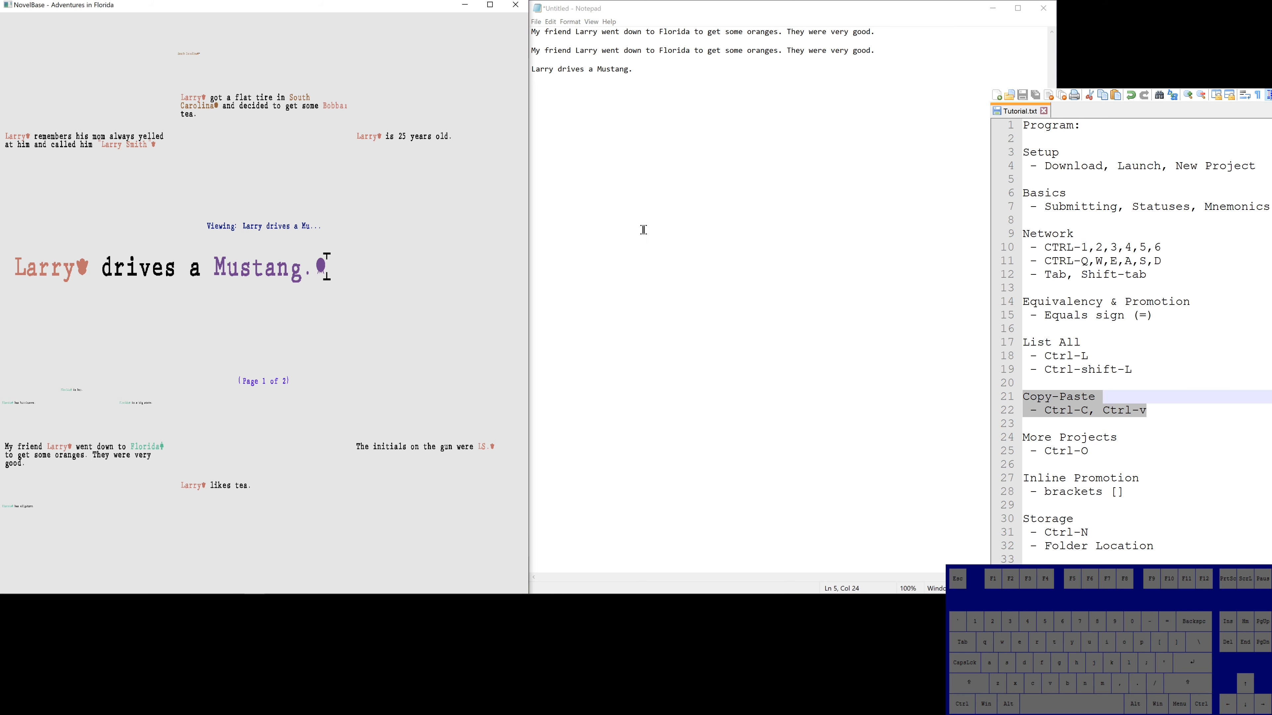
Step: Add the sentence "But he ended up selling it for a box of chocholate." two lines below the Mustang sentence
key("Return")
key("Return")
type("B")
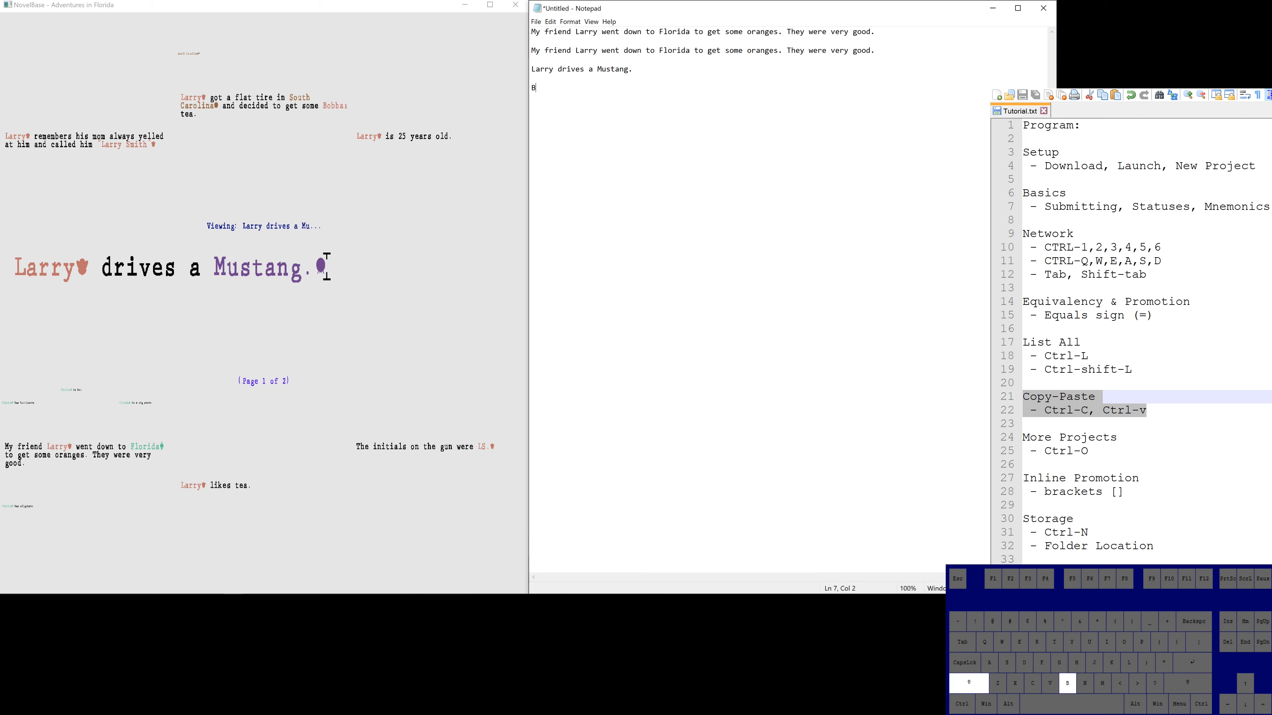
type("ut he ended up ")
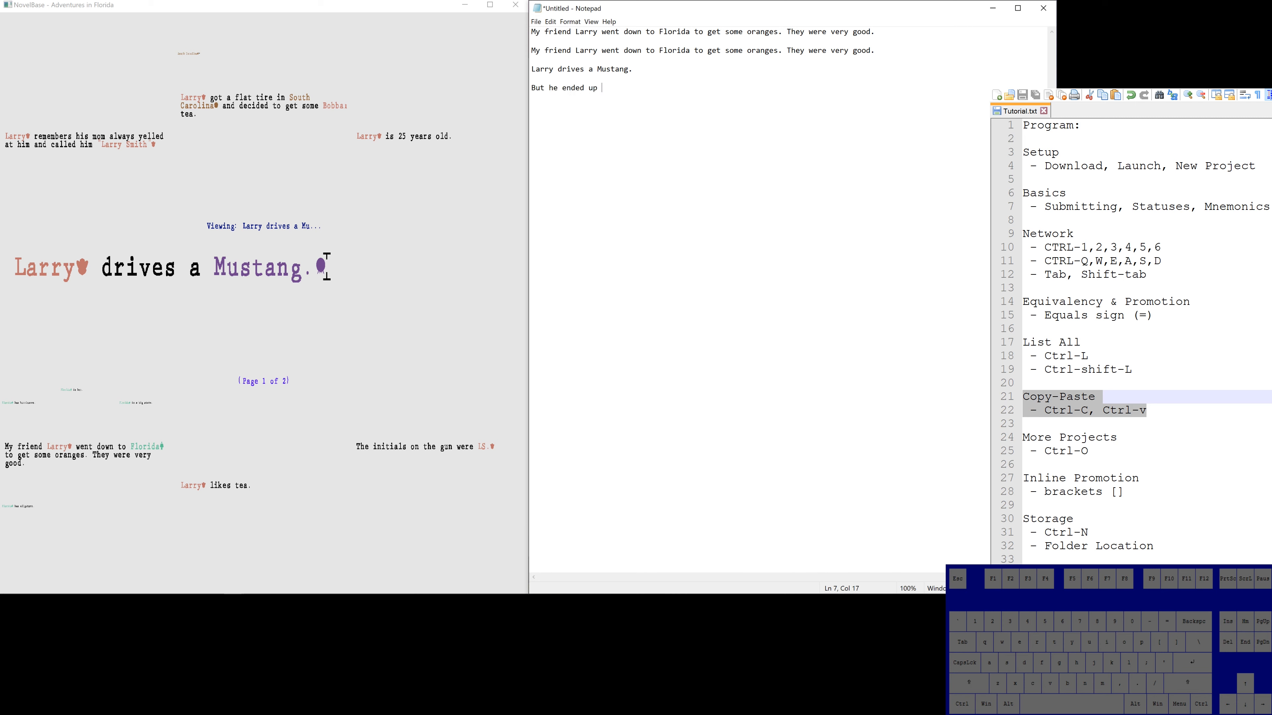
type("selling it for a box of")
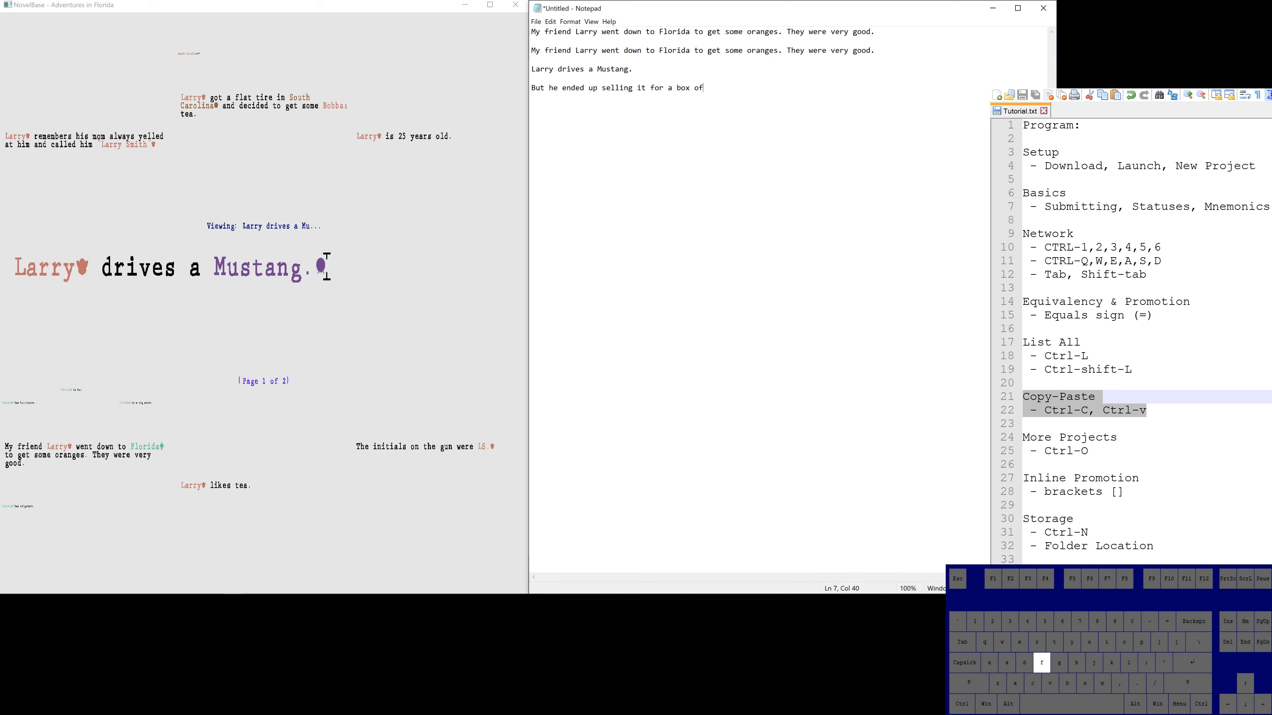
type(" chocholate.")
Step: Copy the chocolate sentence from Notepad and paste it at the end of the Mustang note in NovelBase
left_click_drag(788, 89, 532, 90)
key("ctrl+c")
left_click(385, 216)
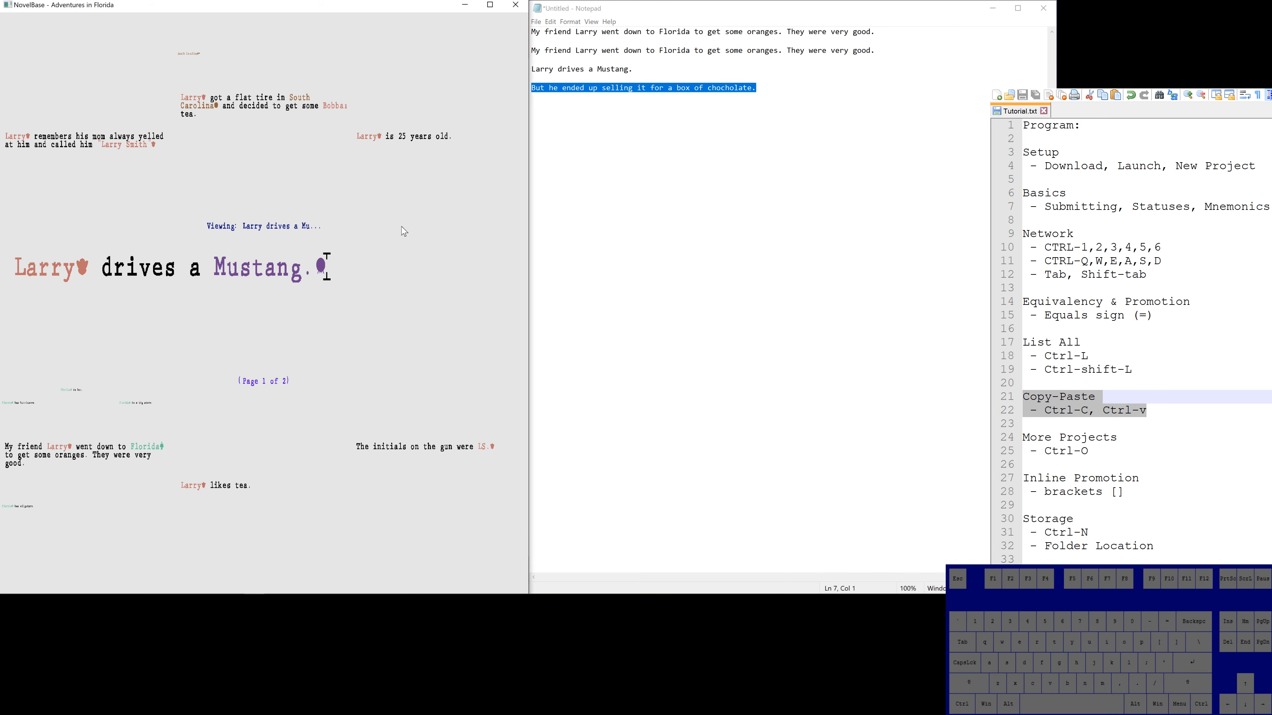
key("ctrl+v")
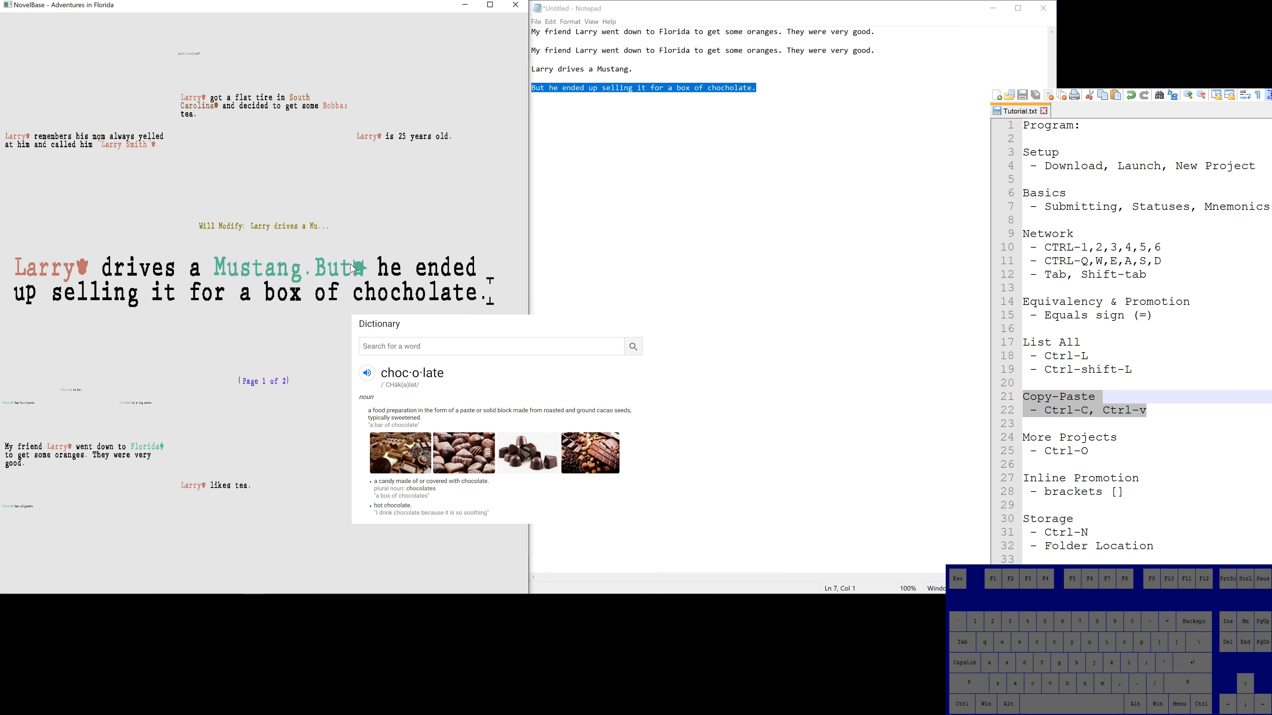
Step: Insert a space between "Mustang." and "But" in the note and submit the modification
key("ctrl+Left")
key("ctrl+Left")
key("ctrl+Left")
key("ctrl+Left")
key("ctrl+Left")
key("ctrl+Left")
key("ctrl+Left")
key("ctrl+Left")
key("ctrl+Left")
key("ctrl+Left")
key("ctrl+Left")
key("ctrl+Left")
key("ctrl+Left")
key("Right")
key("Right")
key("Right")
key("Right")
key("Right")
key("Right")
key("Right")
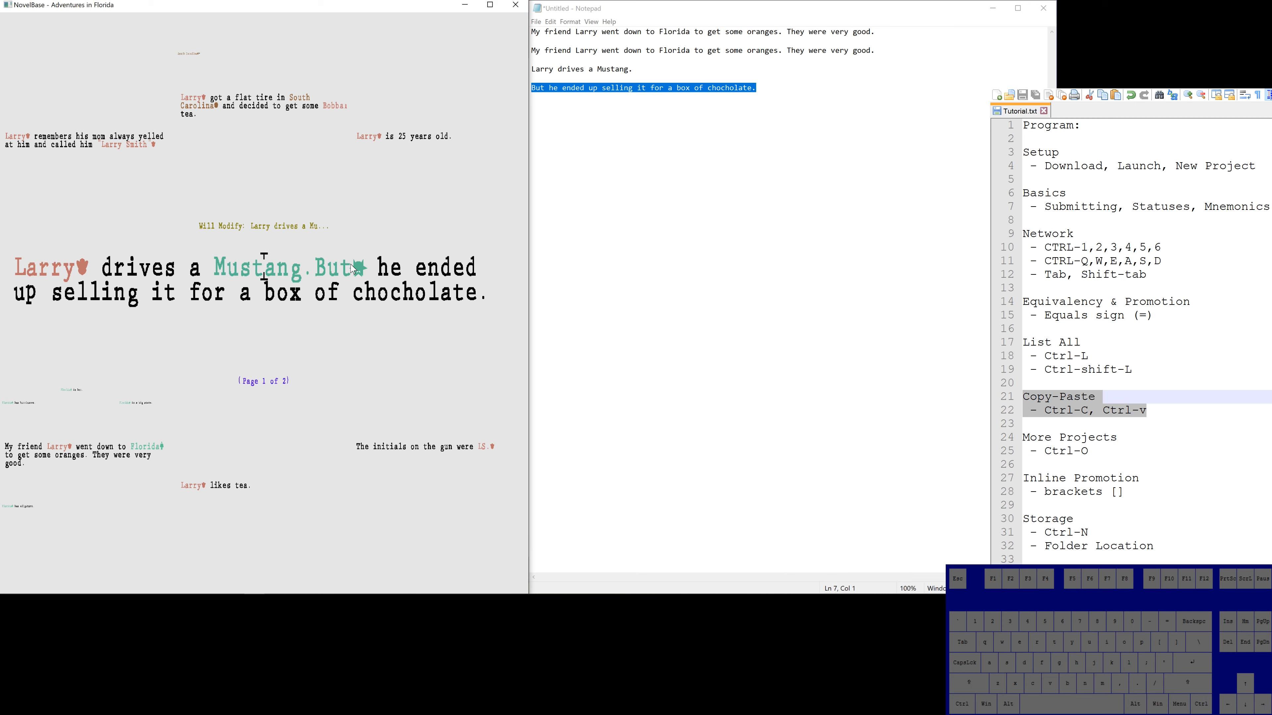
key("ctrl+Right")
key("ctrl+Right")
key("ctrl+Right")
key("ctrl+Right")
key("ctrl+Right")
key("ctrl+Right")
key("ctrl+Right")
key("ctrl+Right")
key("ctrl+Right")
key("ctrl+Right")
key("ctrl+Right")
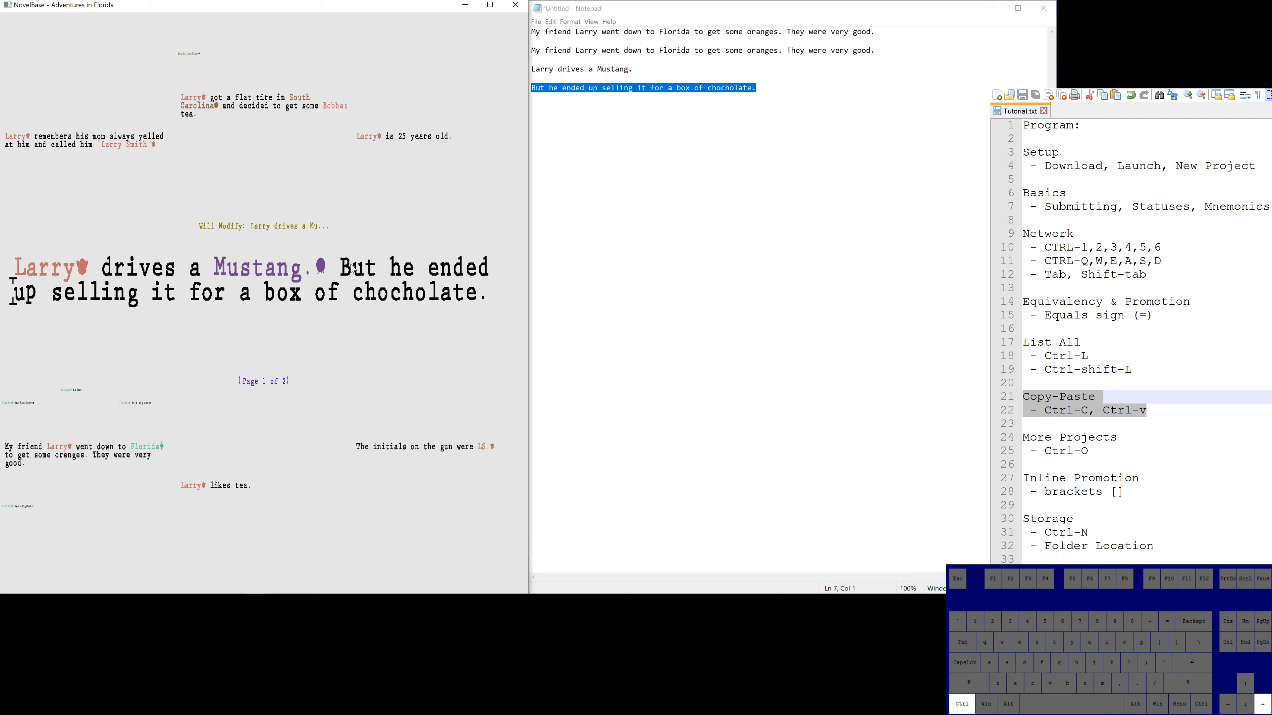
key("Return")
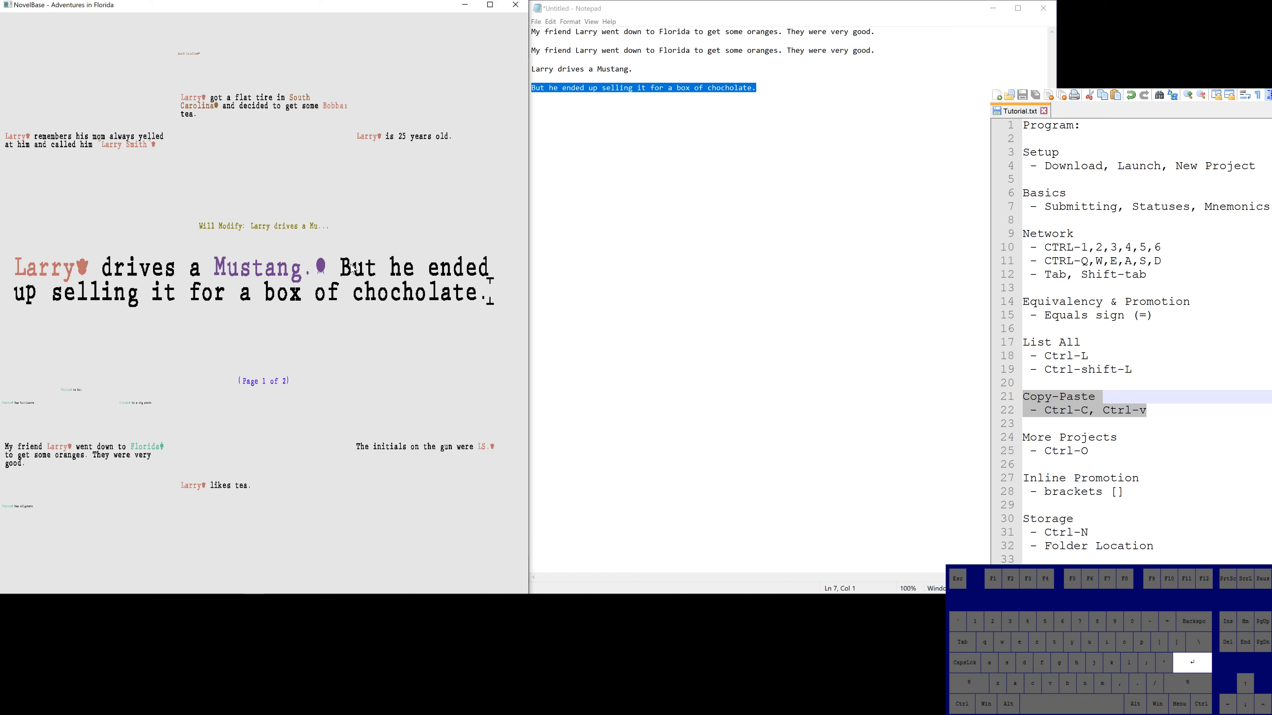
left_click(818, 77)
left_click_drag(728, 73, 544, 44)
left_click(756, 128)
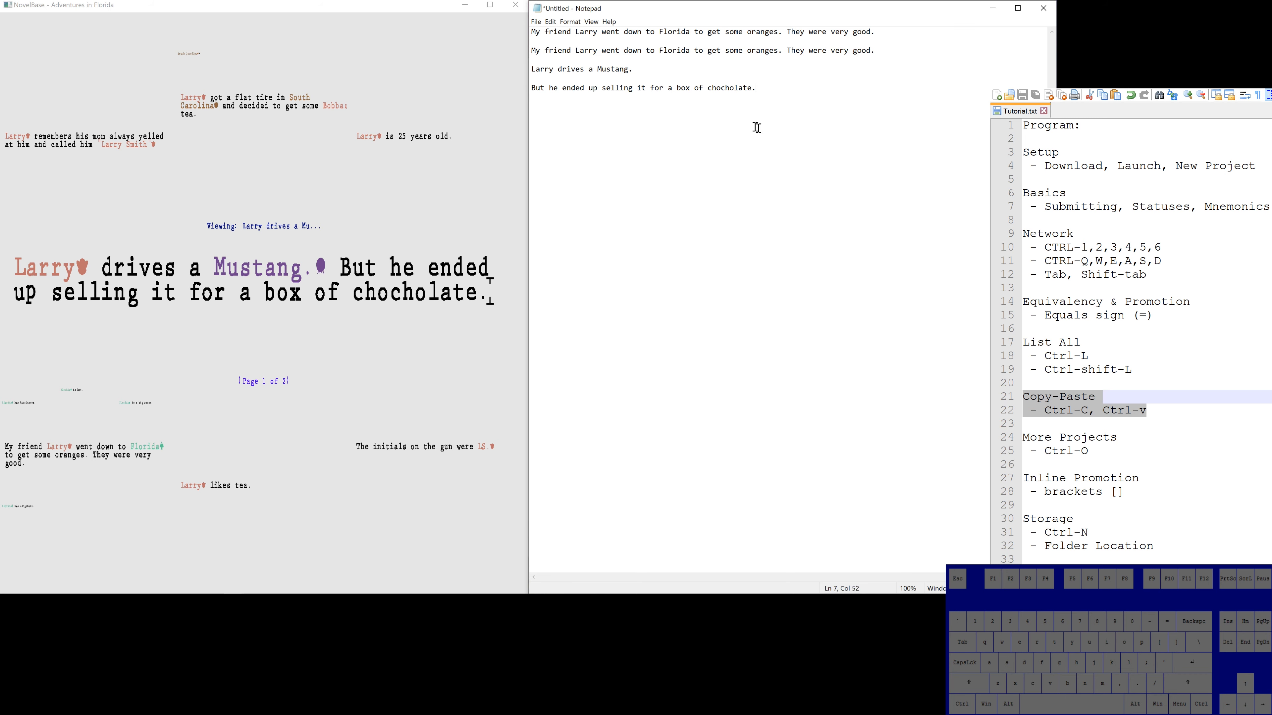
triple_click(766, 103)
left_click(682, 117)
left_click(155, 259)
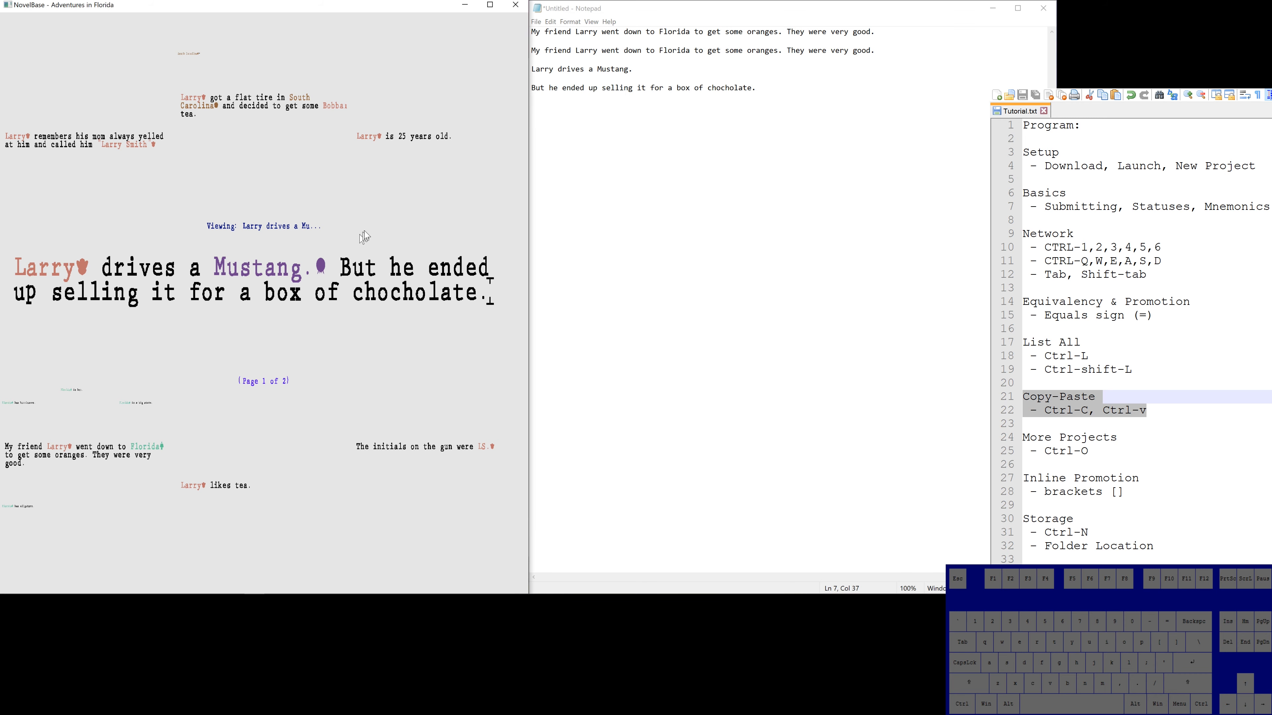
left_click(771, 121)
left_click(267, 196)
Step: Switch to Tutorial.txt in Notepad++, highlight the More Projects section, and return to NovelBase with its window maximized
key("alt+Tab")
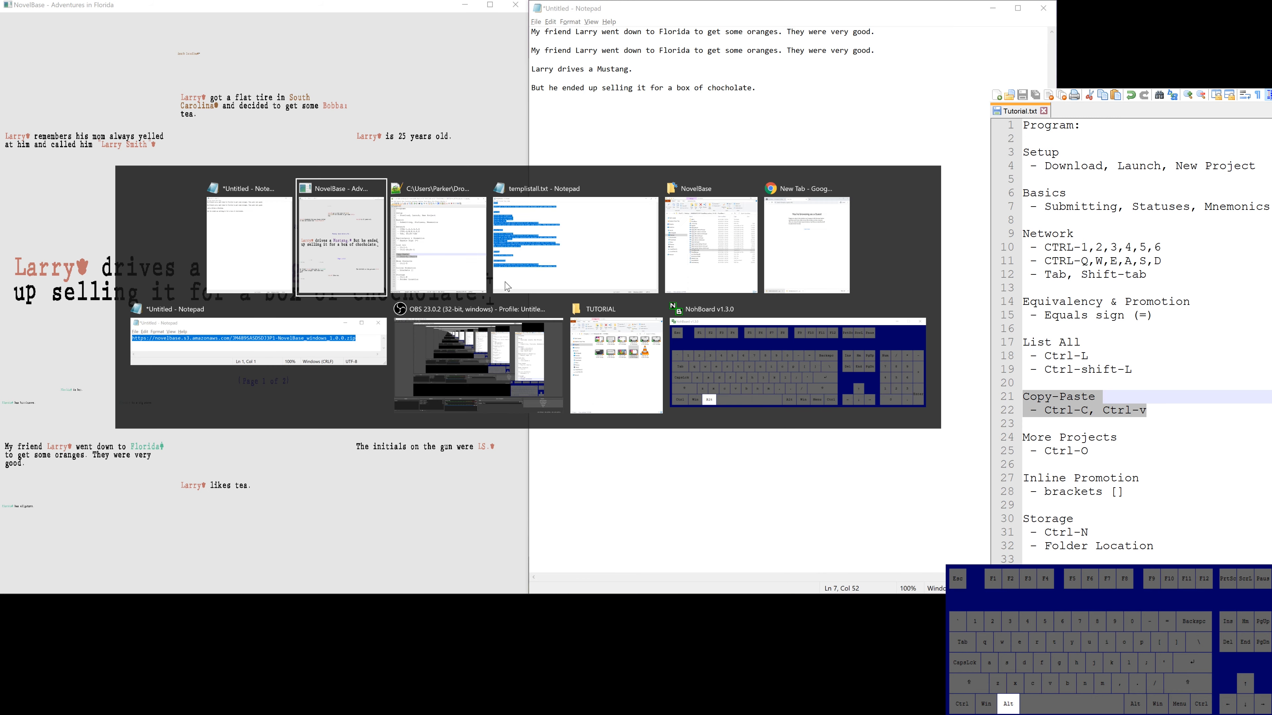
left_click_drag(711, 333, 571, 323)
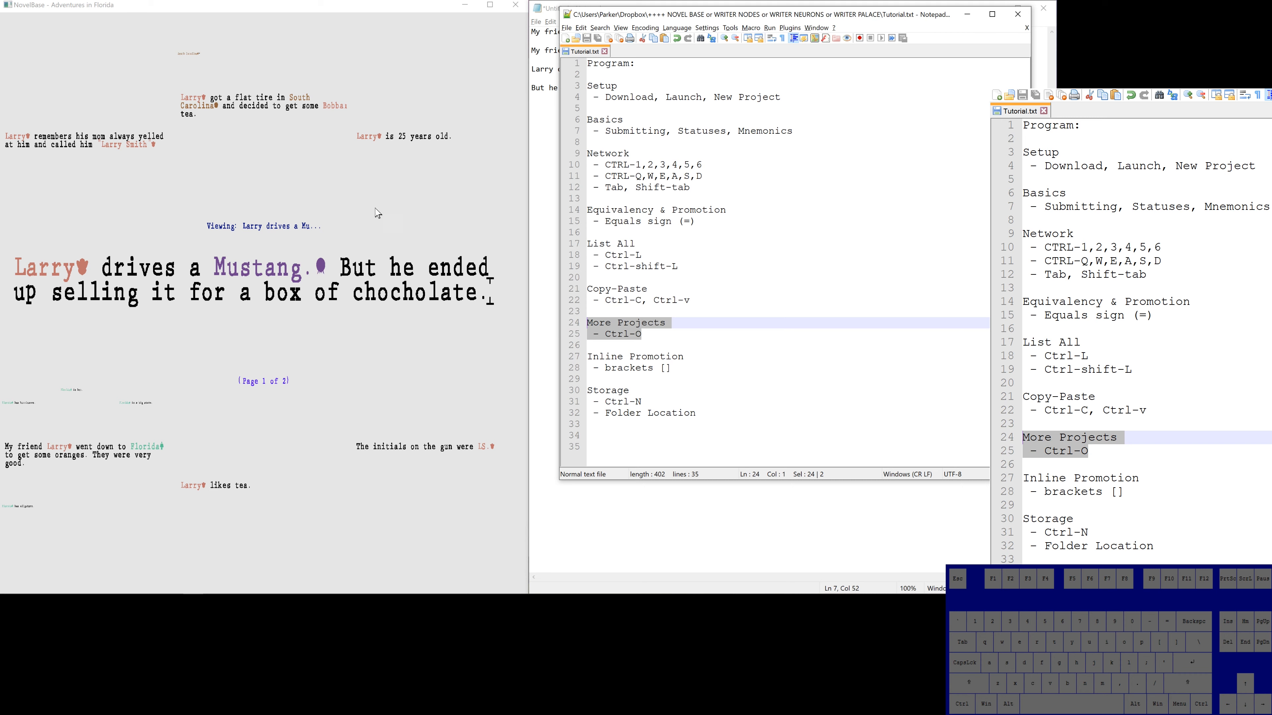
left_click(490, 4)
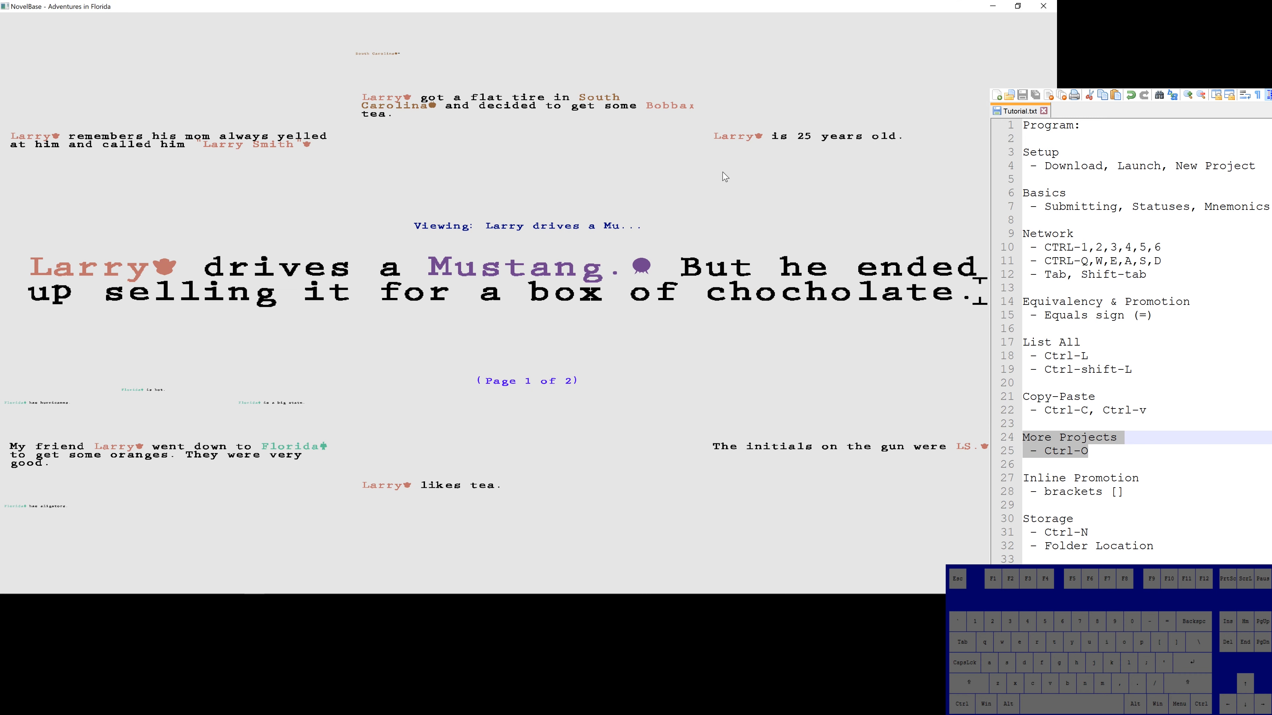
Step: Rename the Adventures in Florida project to "Adventures in the swamp" in the project list and open it
key("ctrl")
key("ctrl+o")
key("Return")
key("ctrl+o")
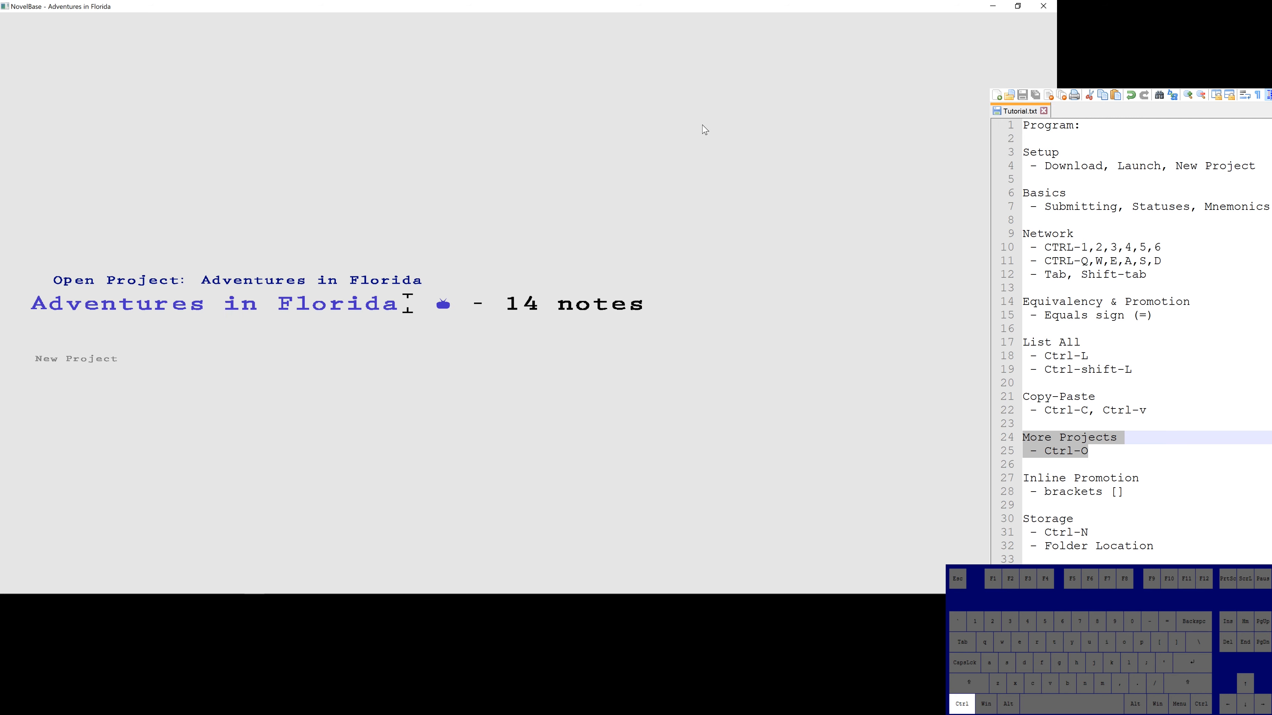
key("BackSpace")
key("BackSpace")
key("BackSpace")
key("BackSpace")
key("BackSpace")
key("BackSpace")
key("BackSpace")
key("BackSpace")
key("BackSpace")
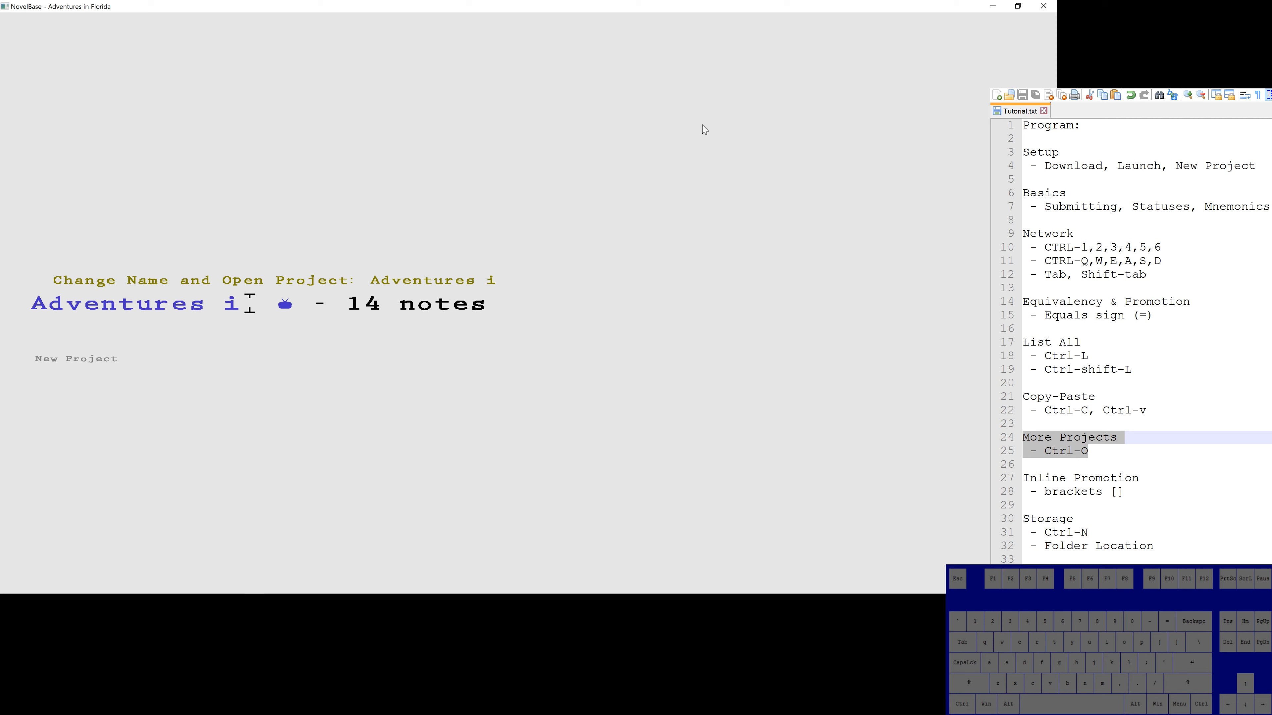
key("BackSpace")
type("n")
key("BackSpace")
type("in the")
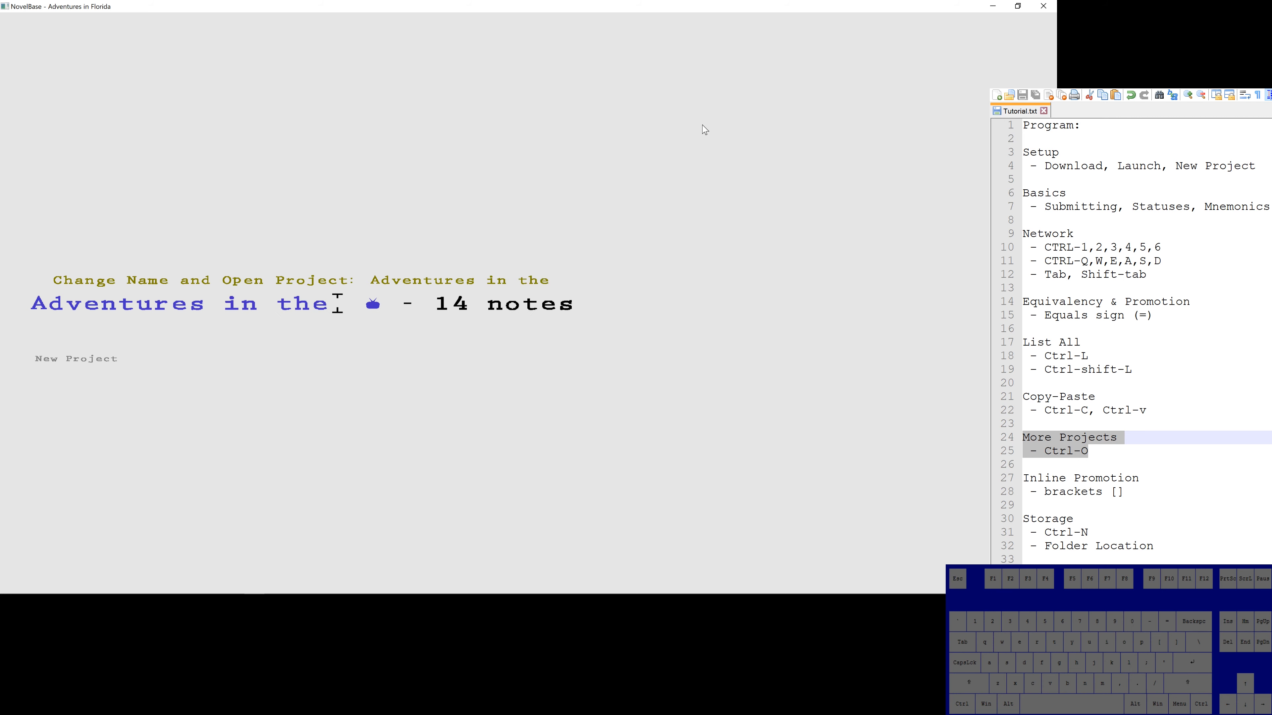
type(" swamp")
key("Return")
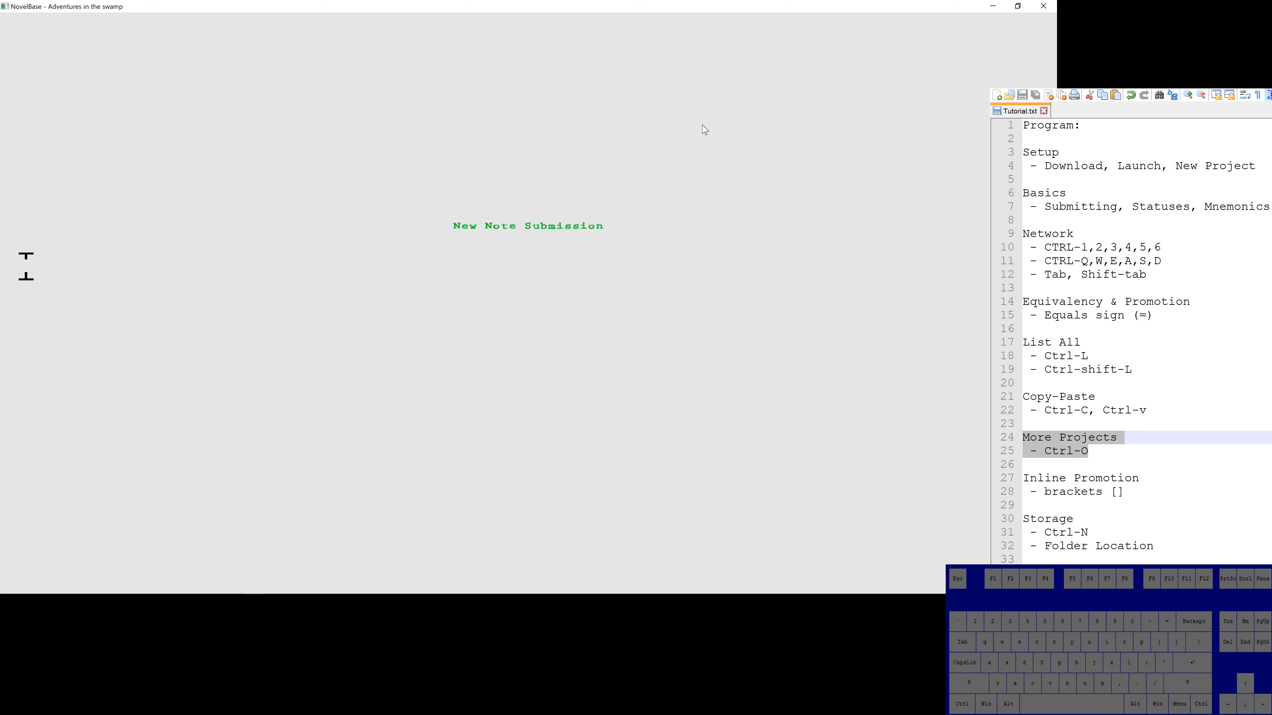
Step: Create and open a new project named "When in Rome"
key("ctrl+o")
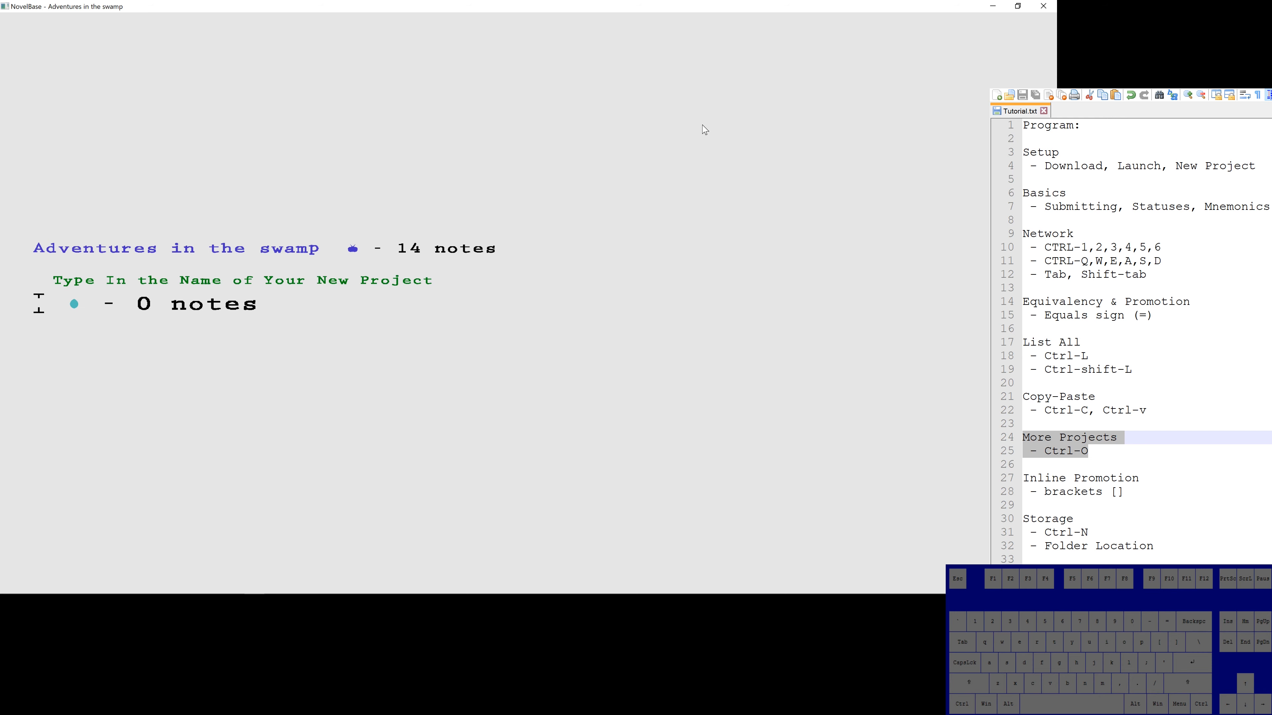
key("shift")
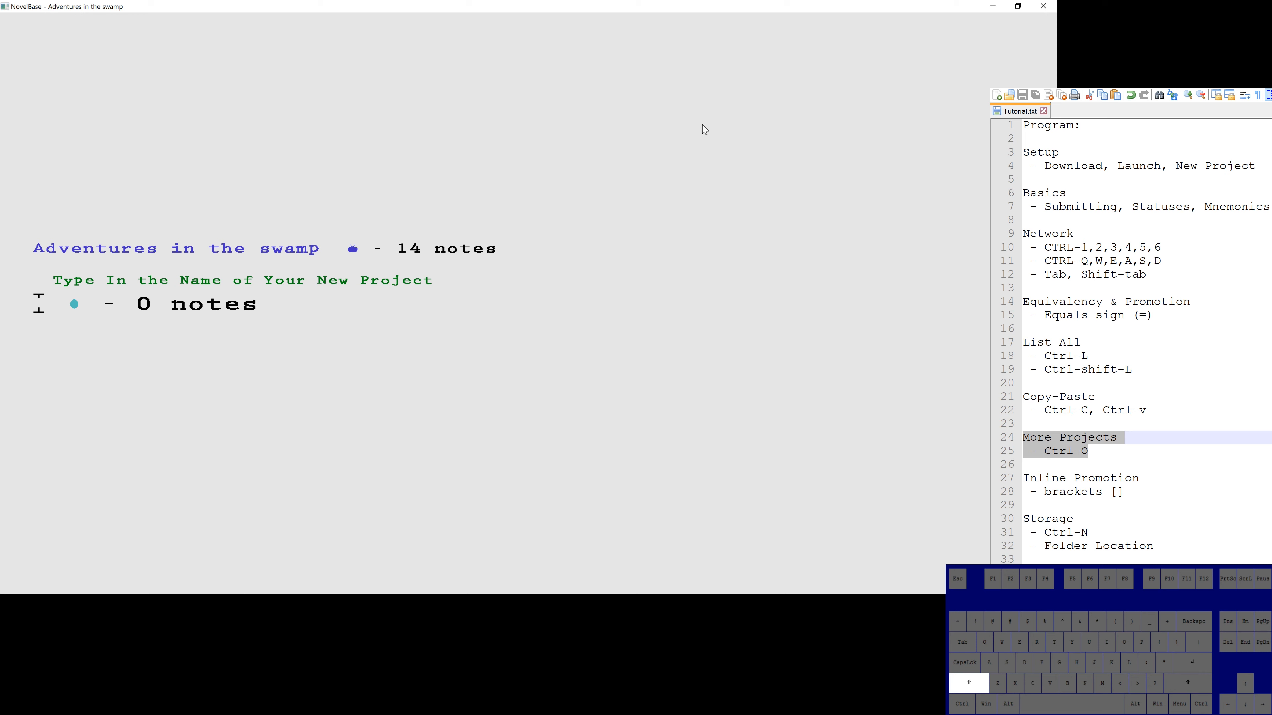
type("When ")
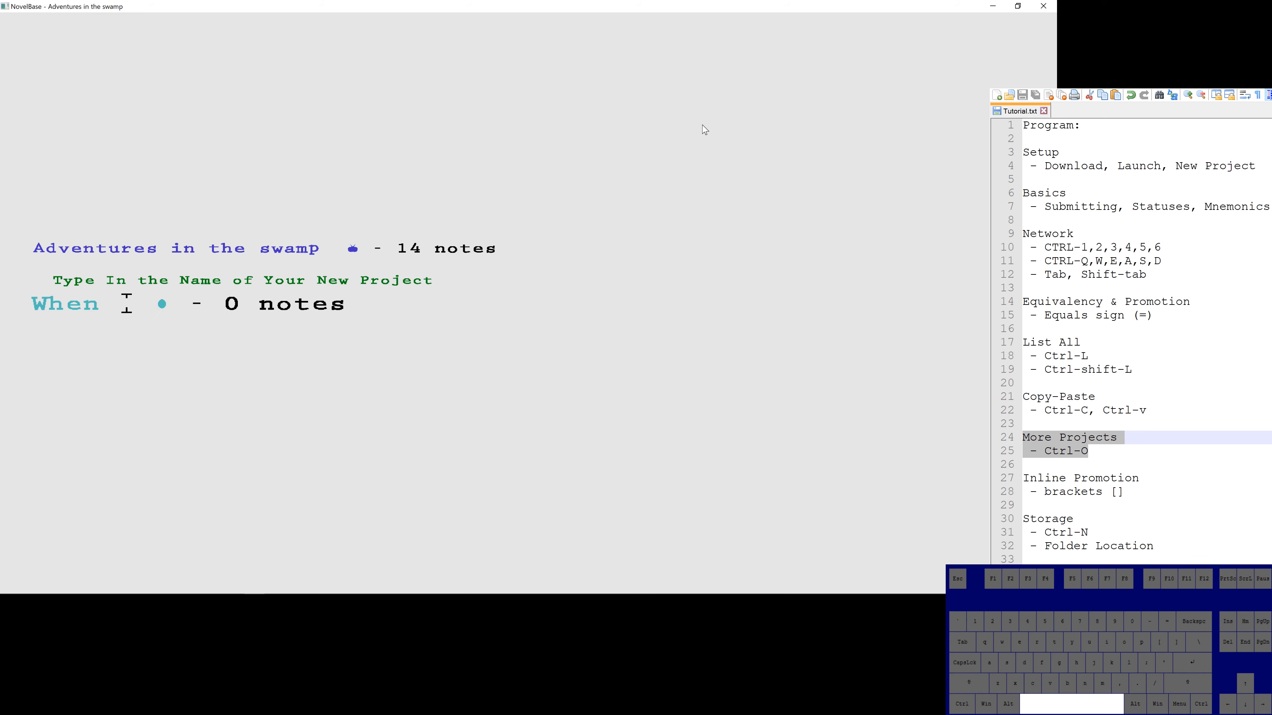
type("in Rome")
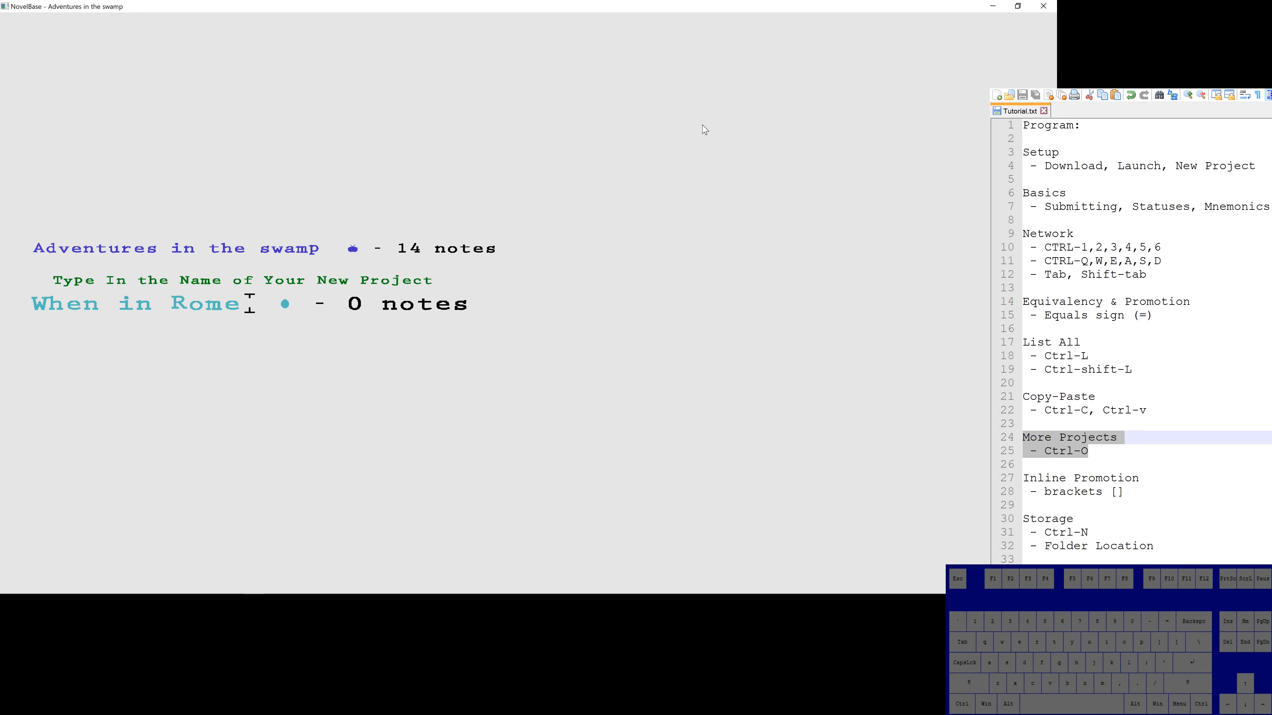
key("Return")
Step: Create and open another new project named "Shrek 8 the movie"
key("ctrl+o")
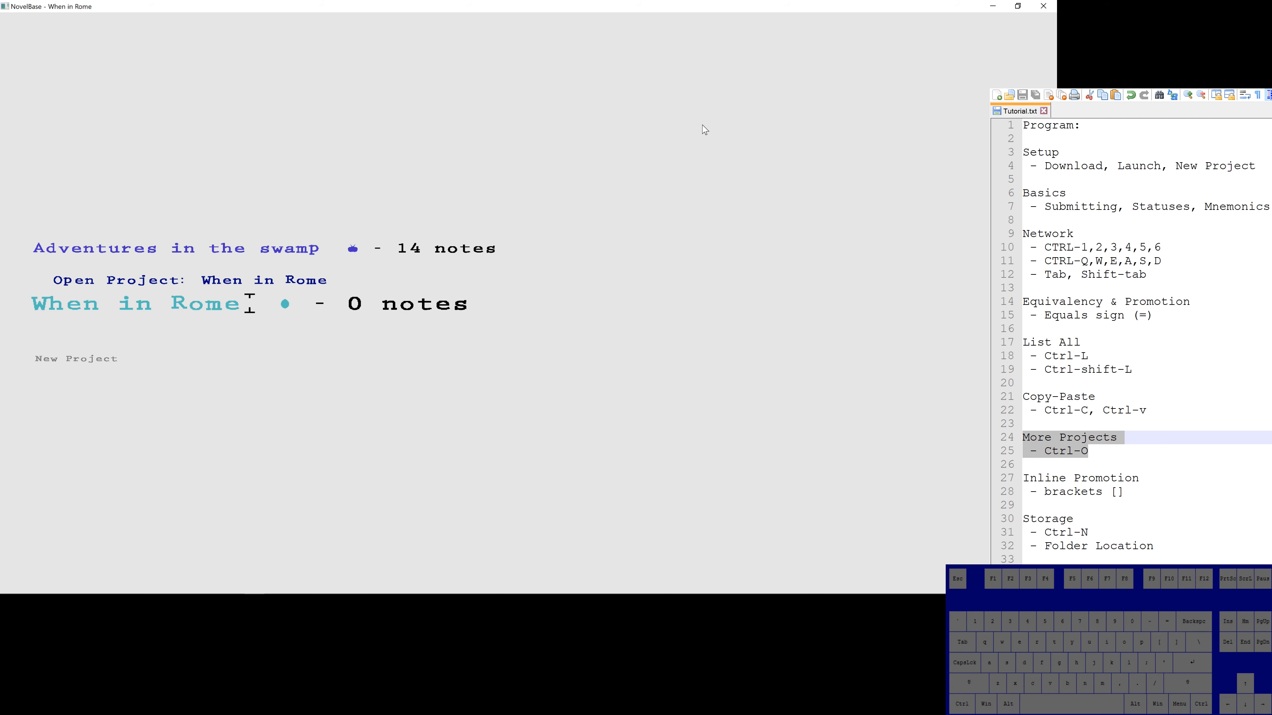
key("Down")
key("shift")
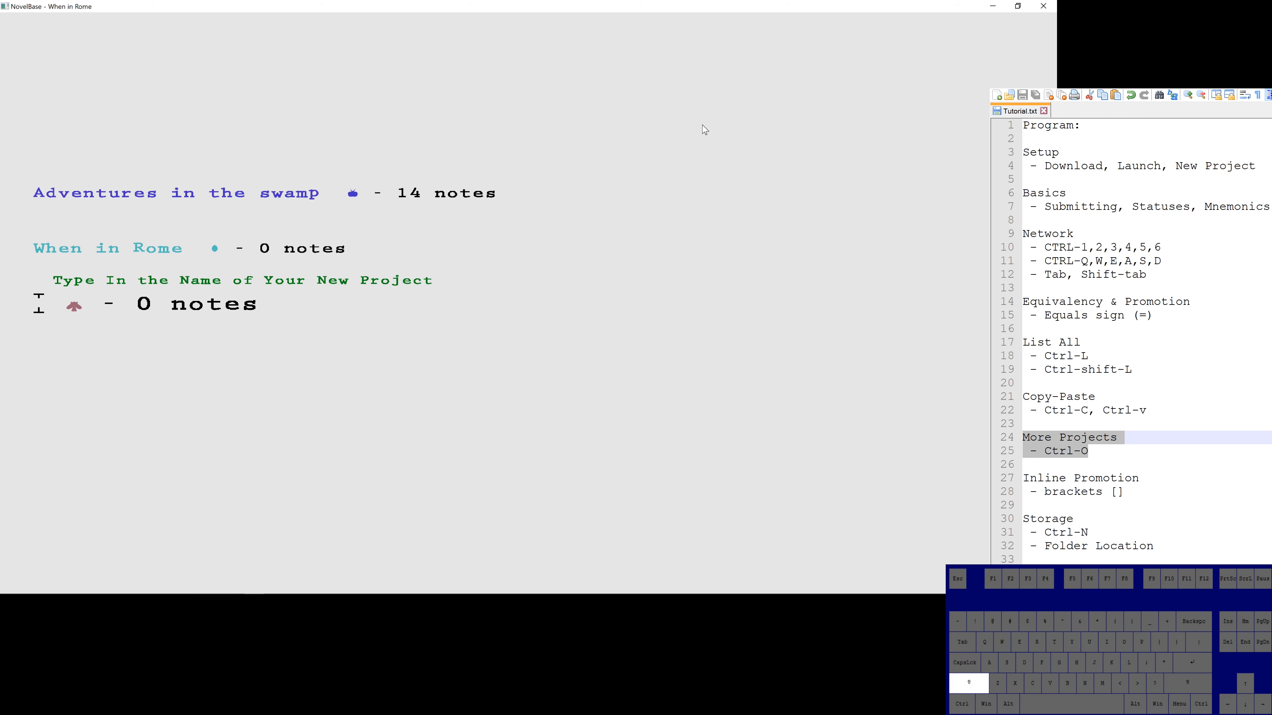
type("Shrek")
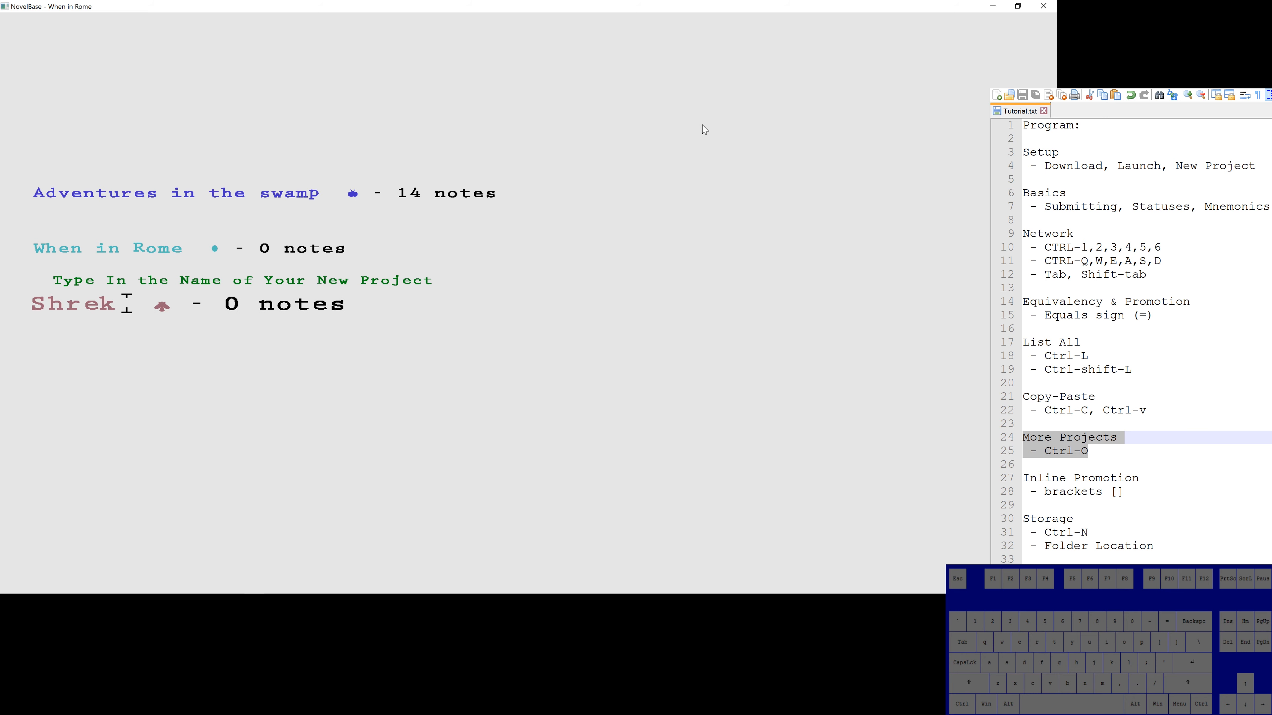
type(" 8 the movie")
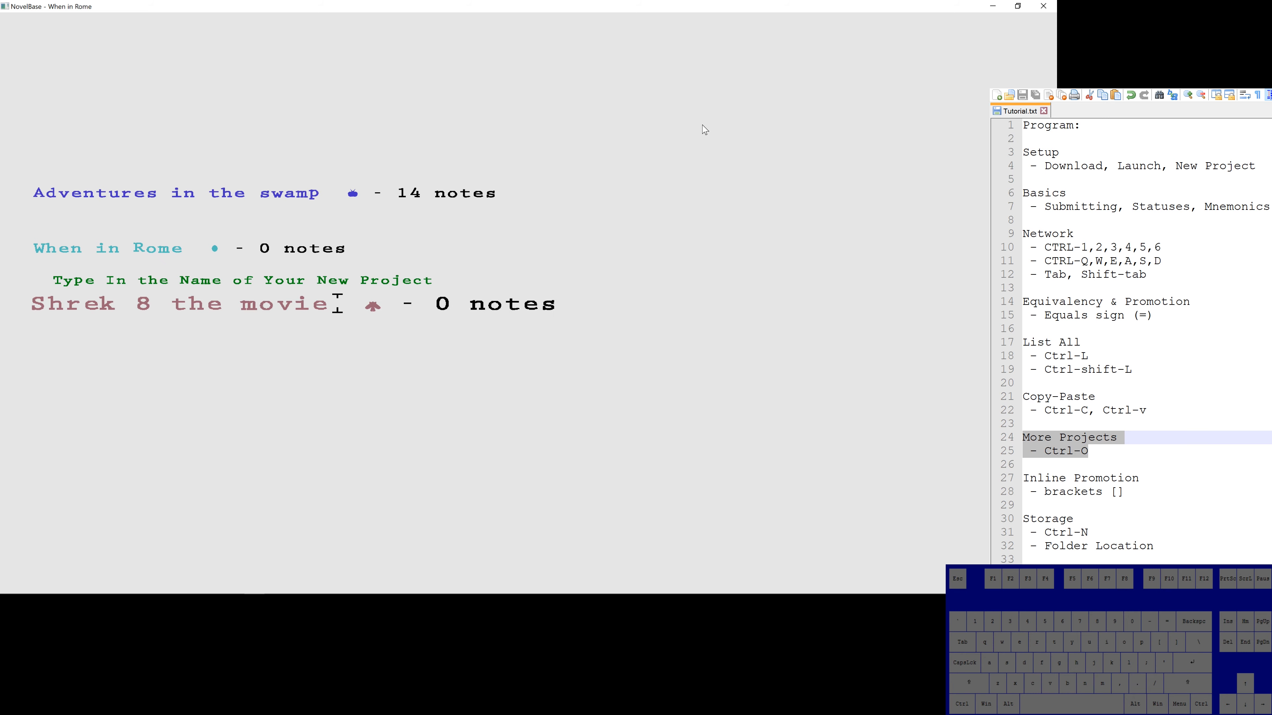
key("Return")
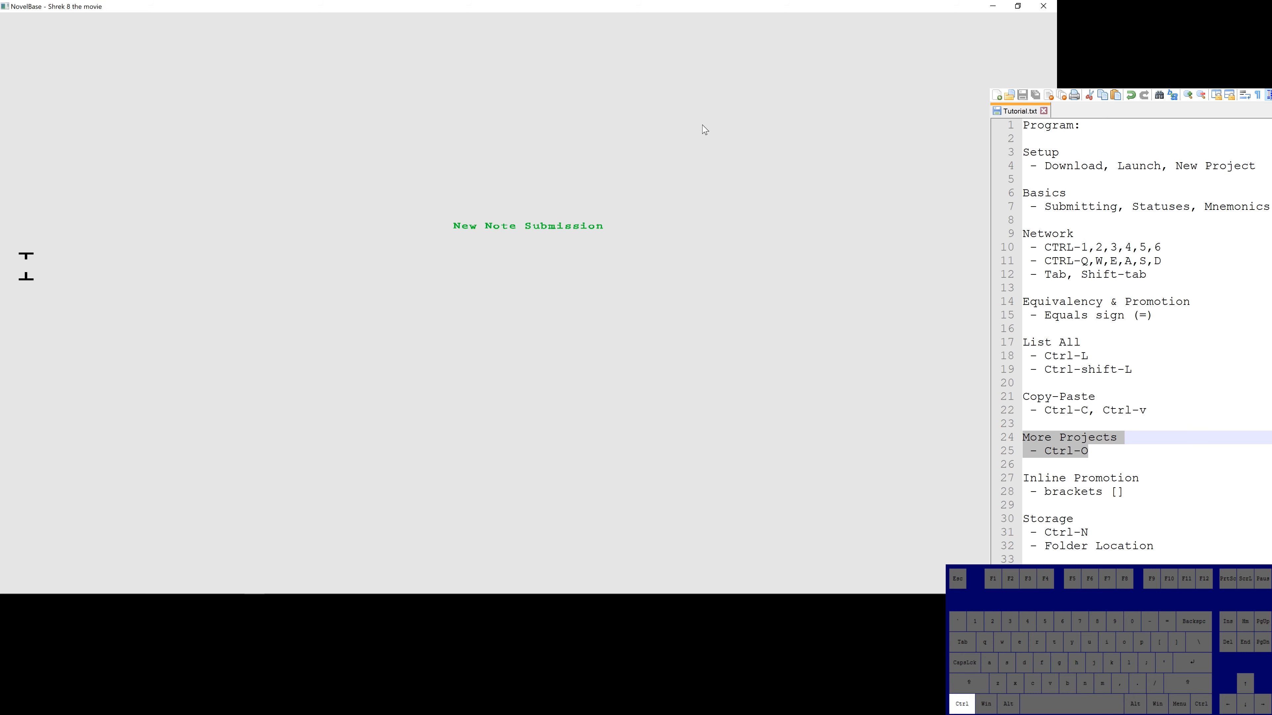
Step: Reopen the project list, browse through its entries, and select Adventures in the swamp
key("ctrl+o")
key("Up")
key("Up")
key("Up")
key("Up")
key("Up")
key("Up")
key("Up")
key("Up")
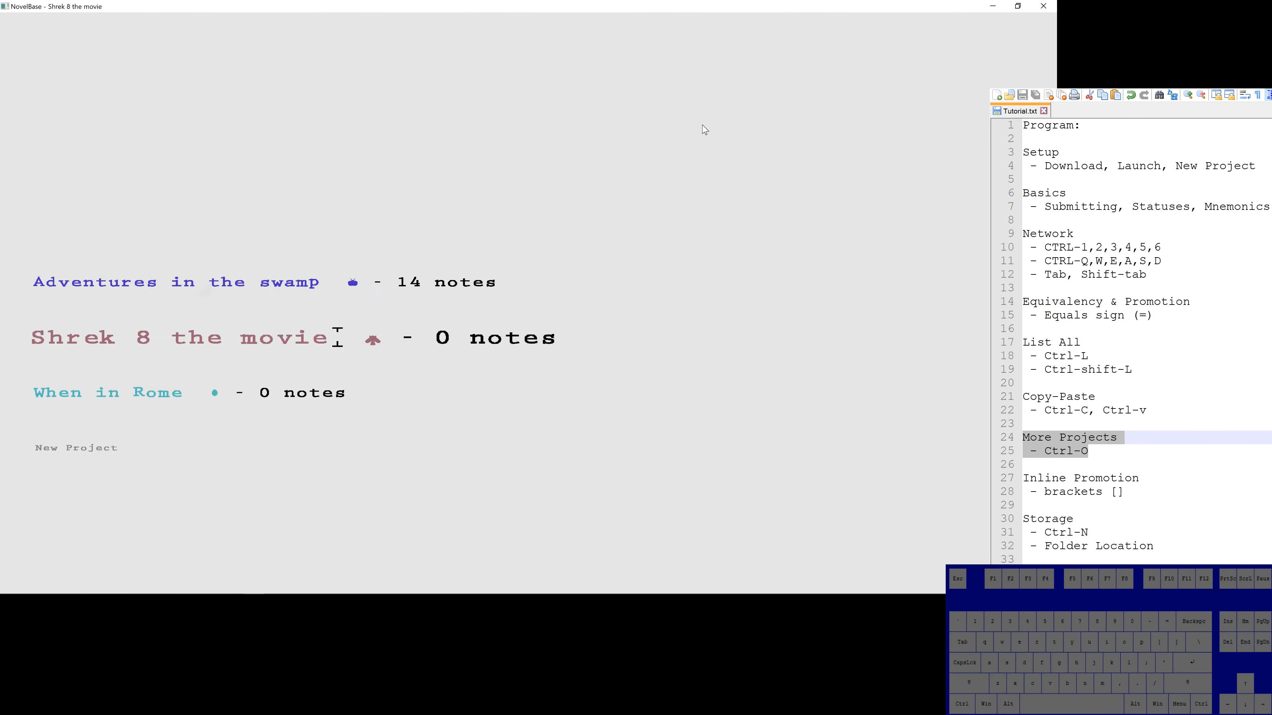
key("Up")
key("Up")
key("Up")
key("Up")
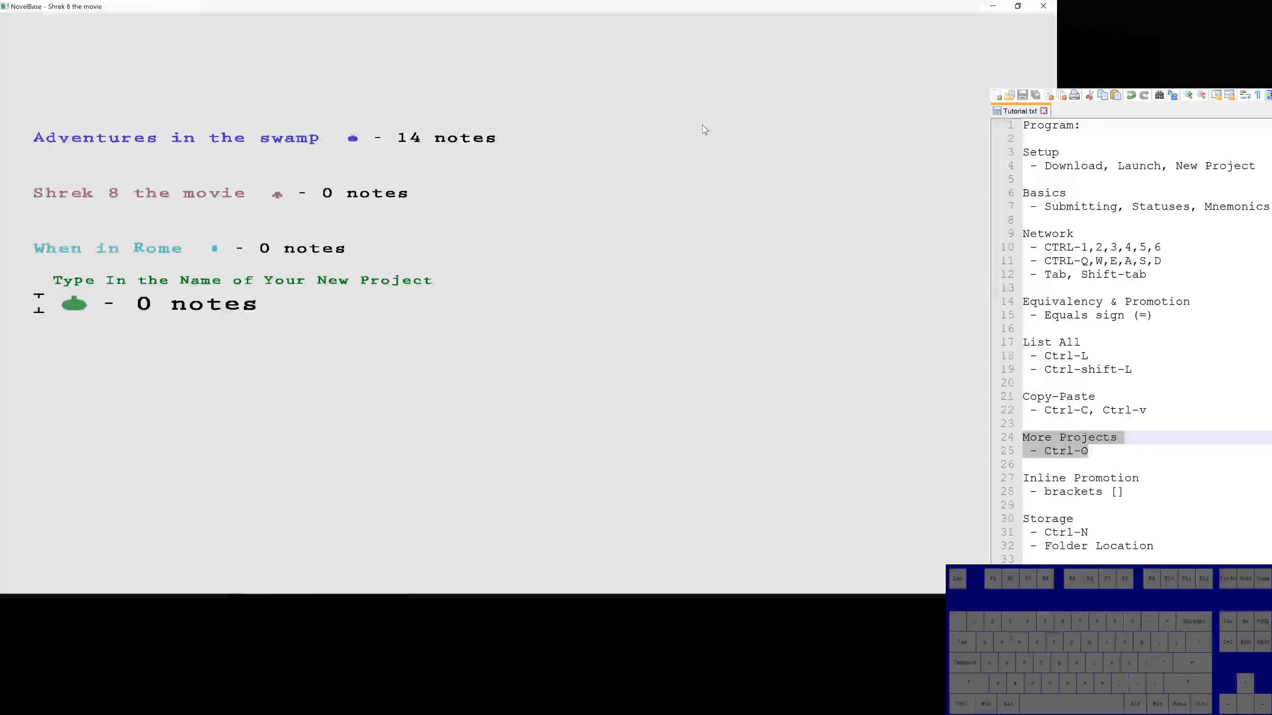
key("Up")
key("Down")
key("Down")
key("Down")
key("Up")
key("Up")
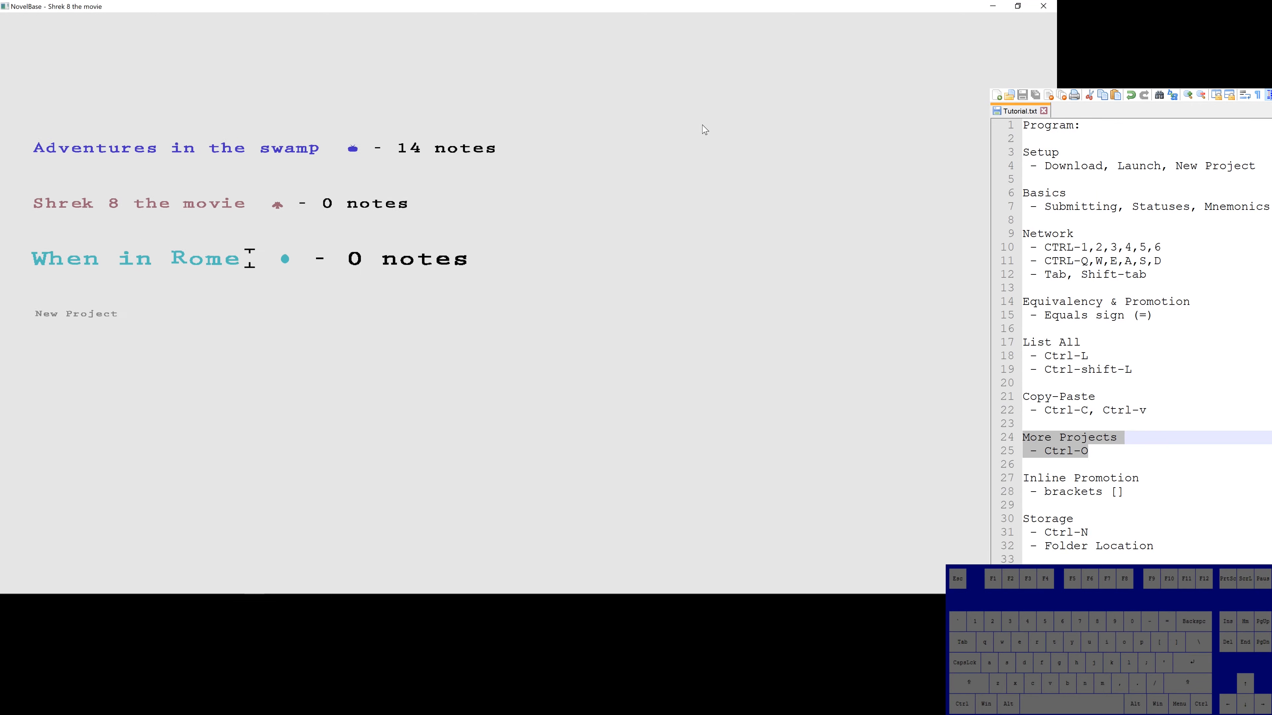
key("Down")
key("Up")
key("Up")
Step: Switch to Tutorial.txt in Notepad++, highlight the Inline Promotion section, and return to NovelBase
key("alt+Tab")
key("alt+Tab")
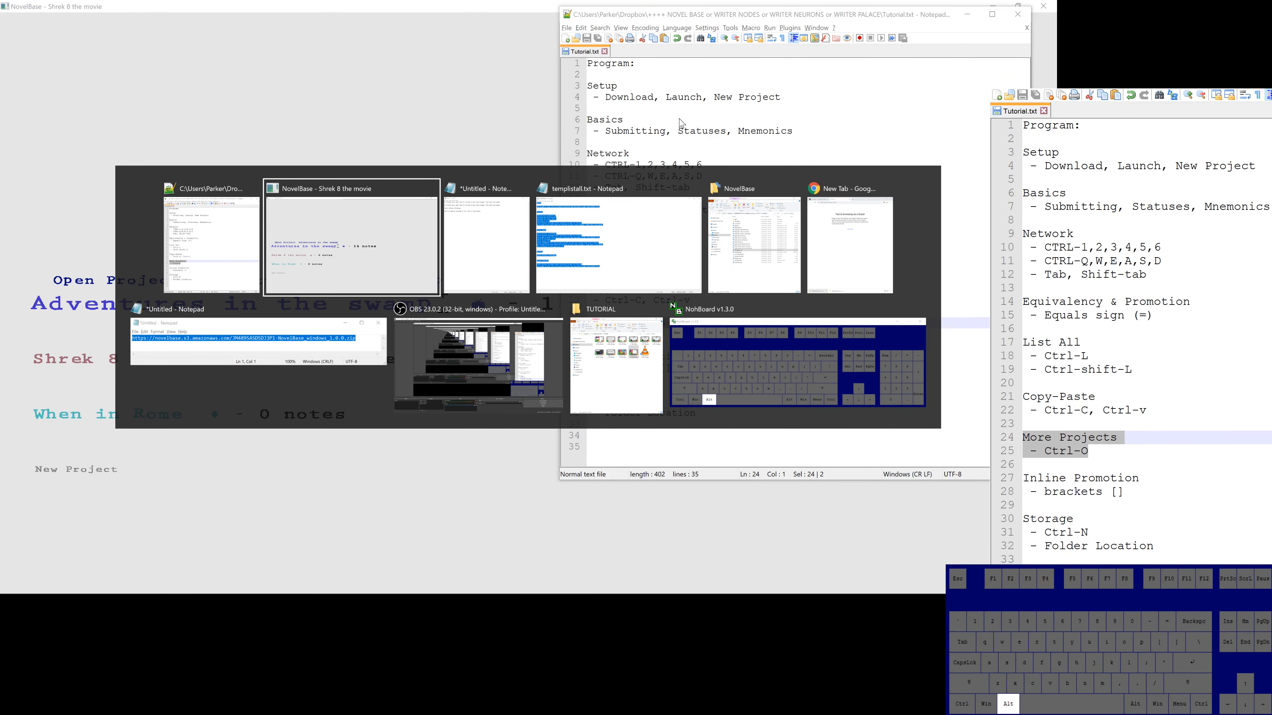
key("shift")
key("alt+shift+Tab")
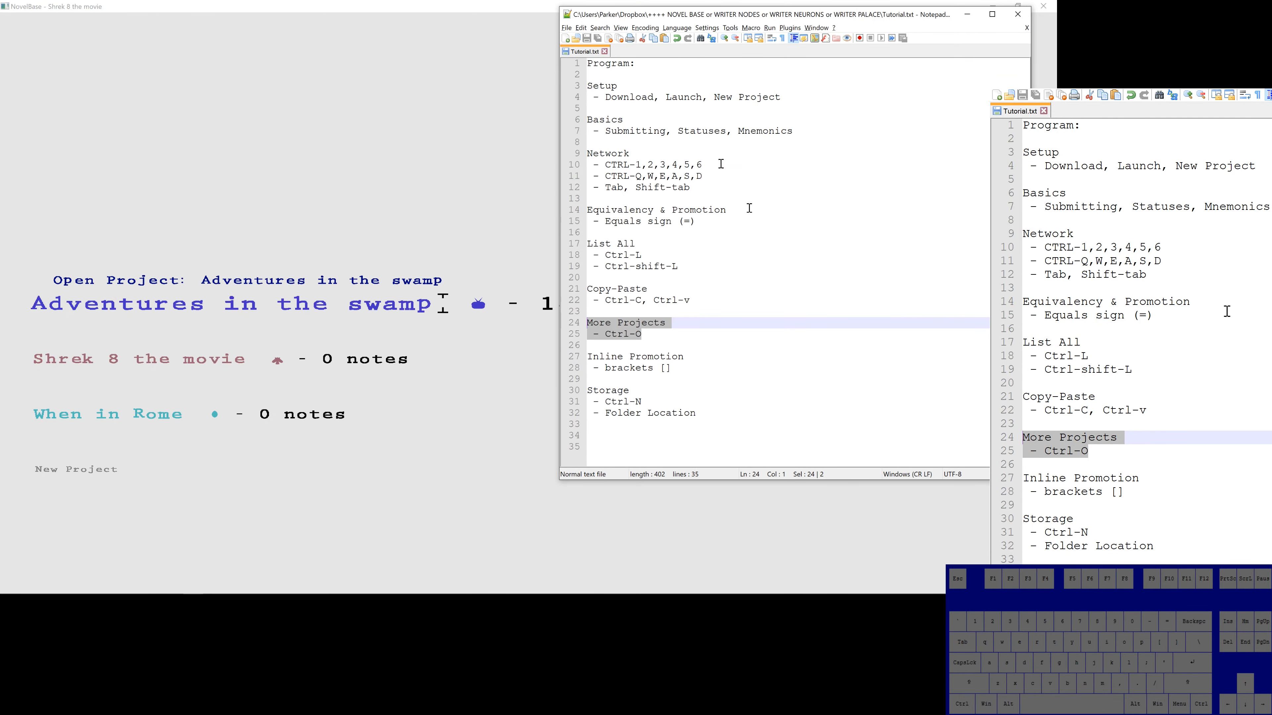
left_click(748, 335)
left_click_drag(747, 368, 576, 355)
left_click(516, 333)
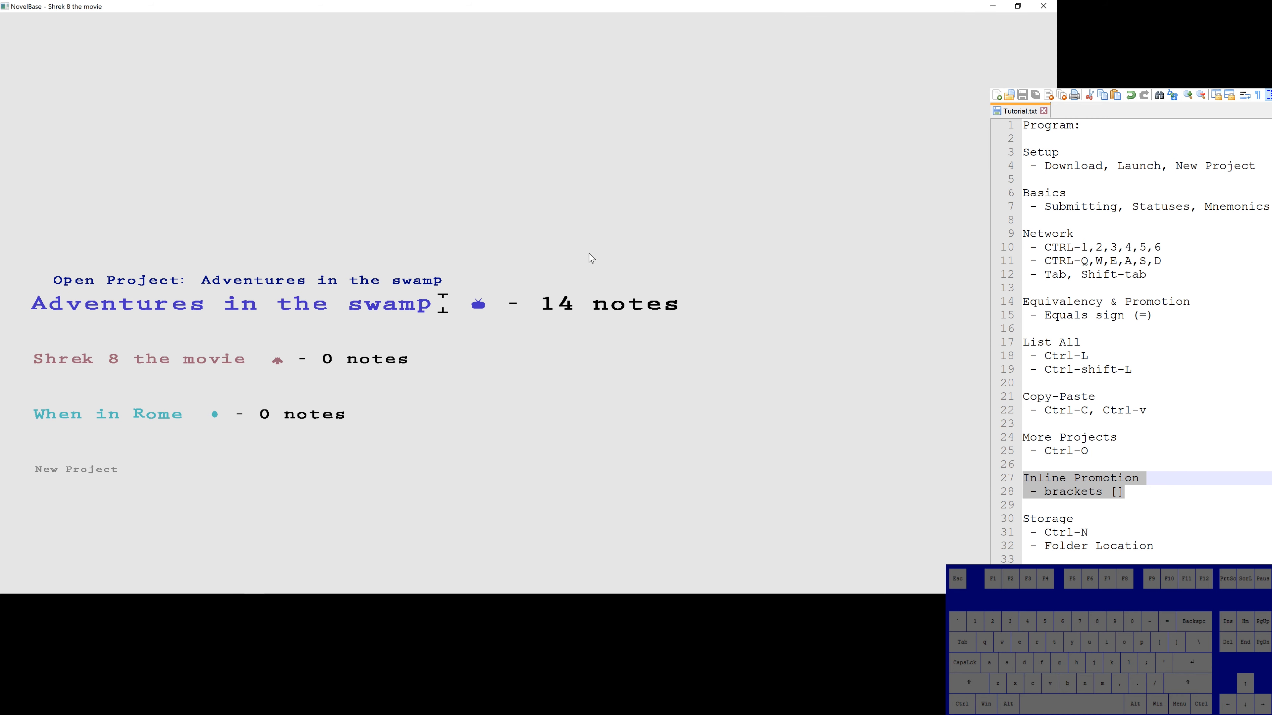
Step: Open Adventures in the swamp and start a note with the main character's first name followed by "ran into a woman by the name of"
key("Return")
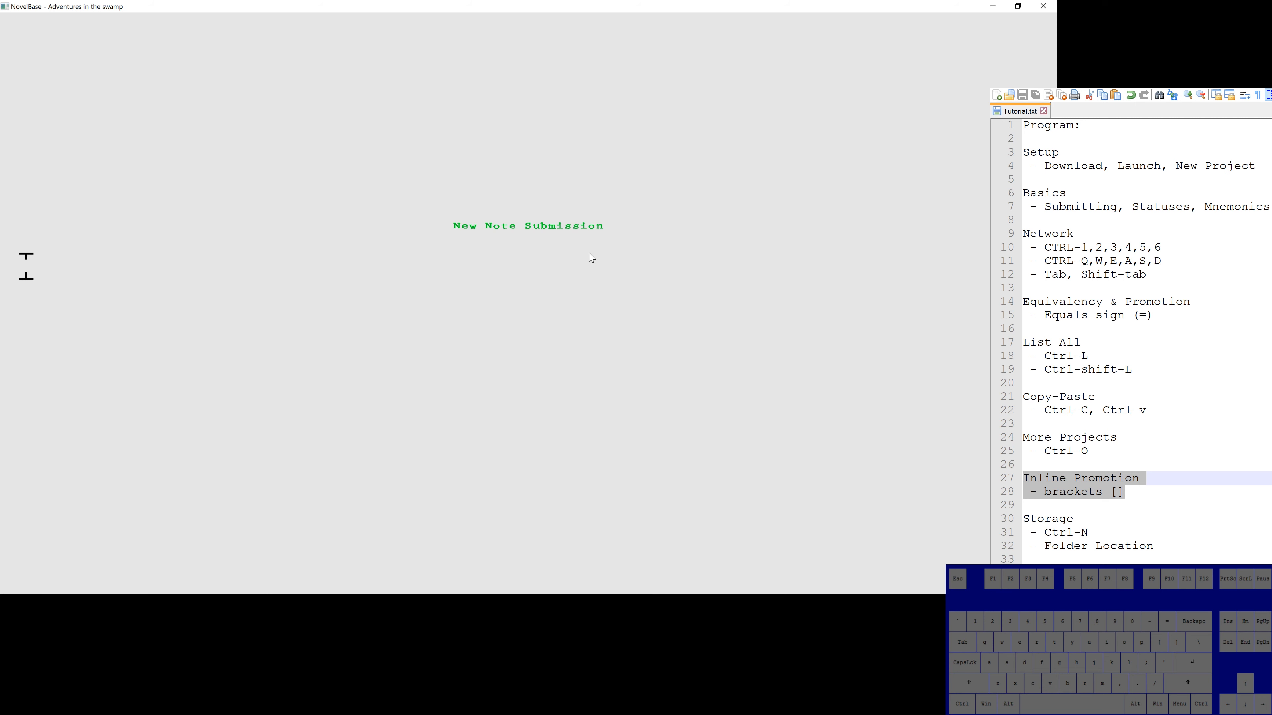
key("shift")
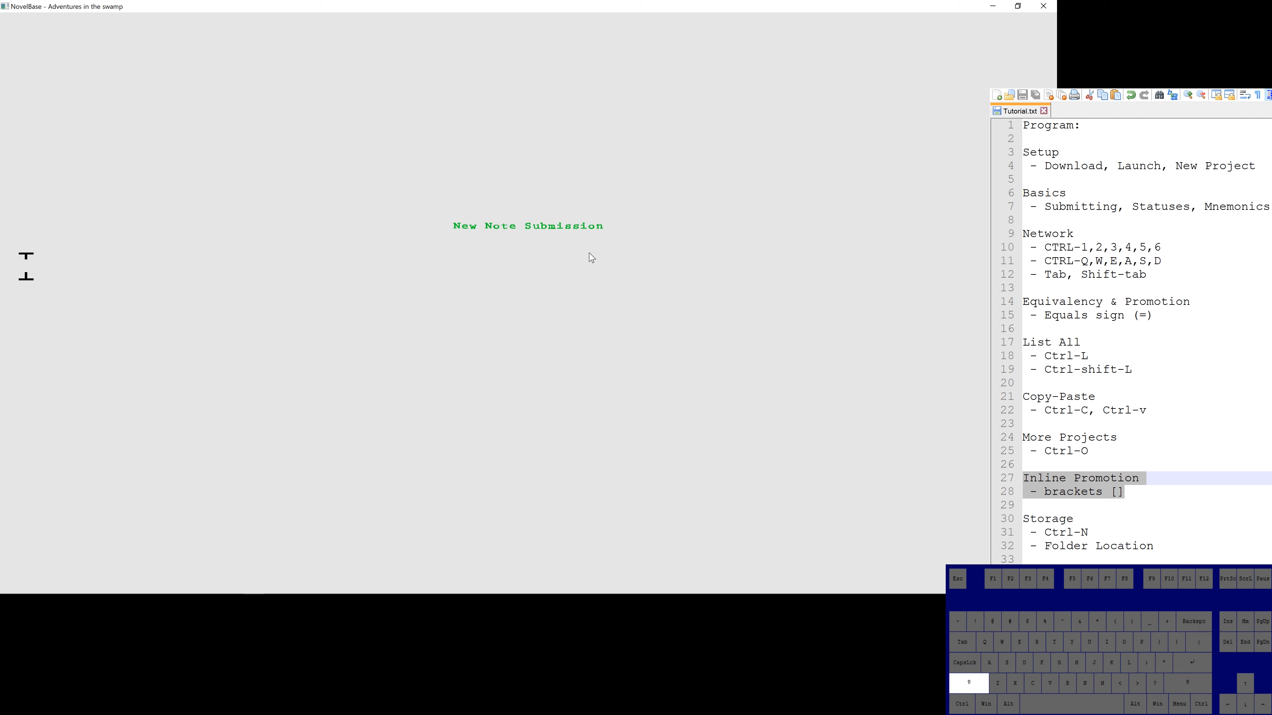
type("Larry ran t")
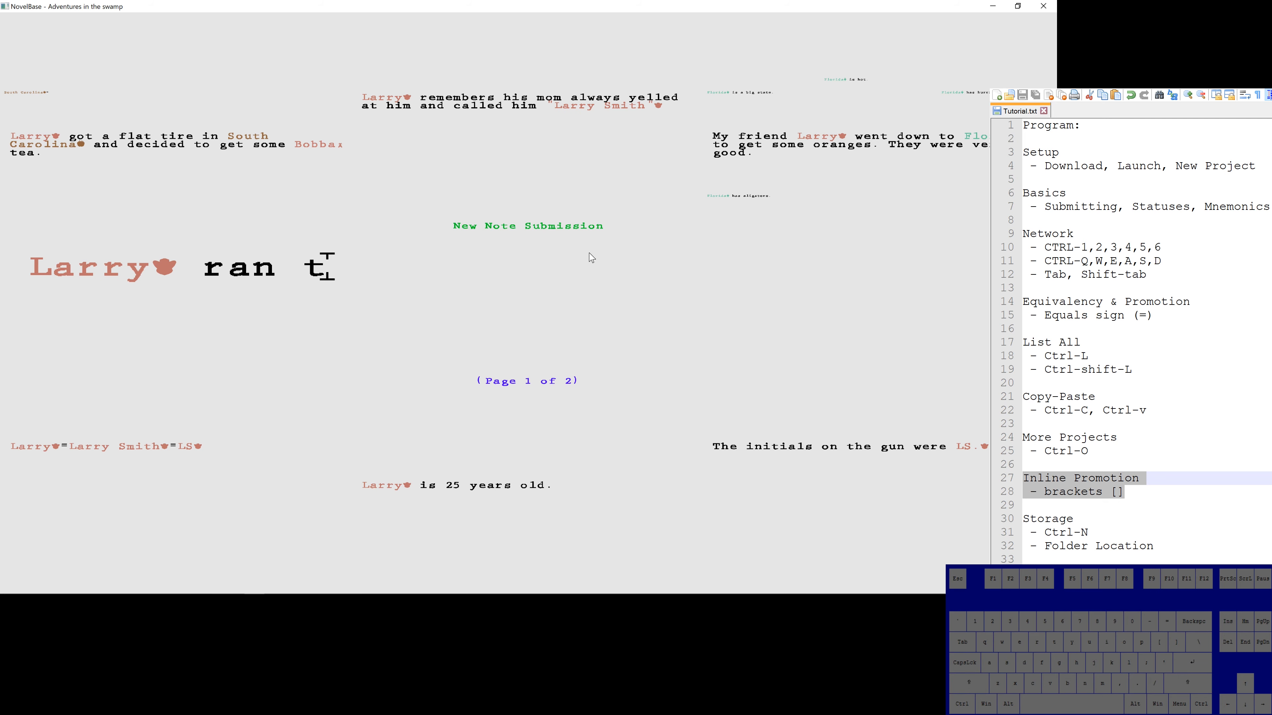
key("BackSpace")
type("into ")
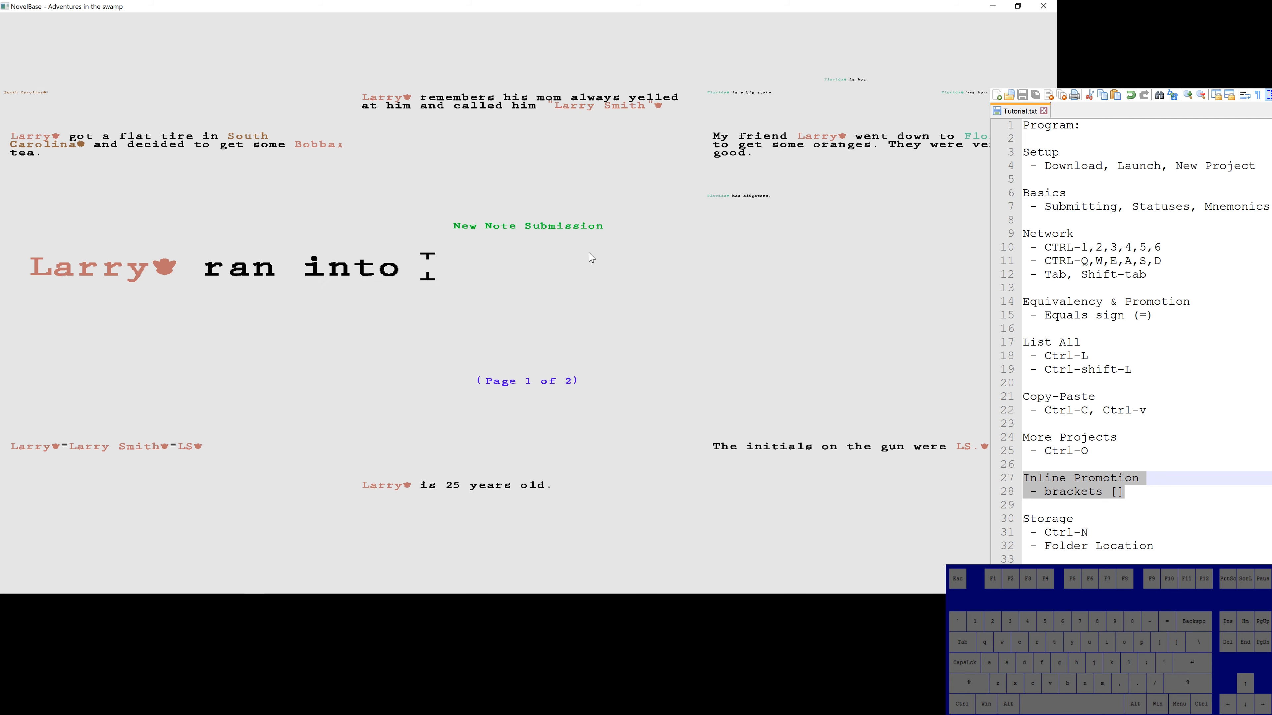
type("a woman ")
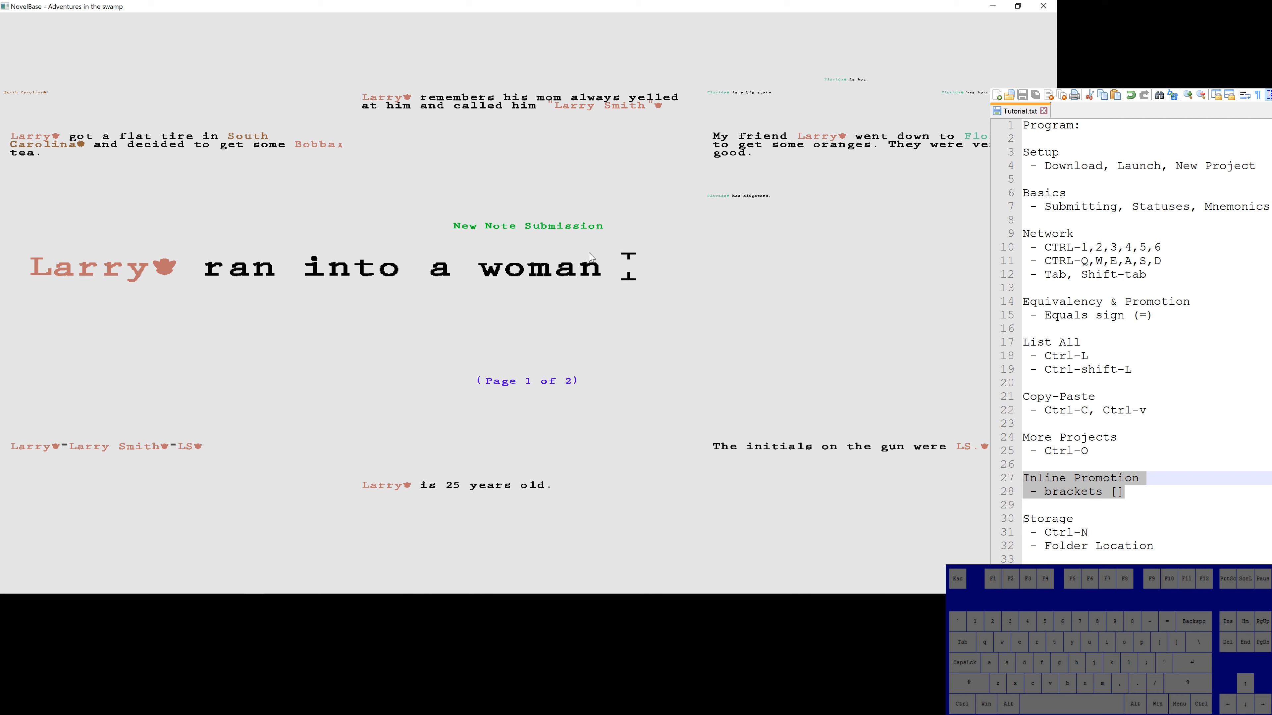
type("by the name of")
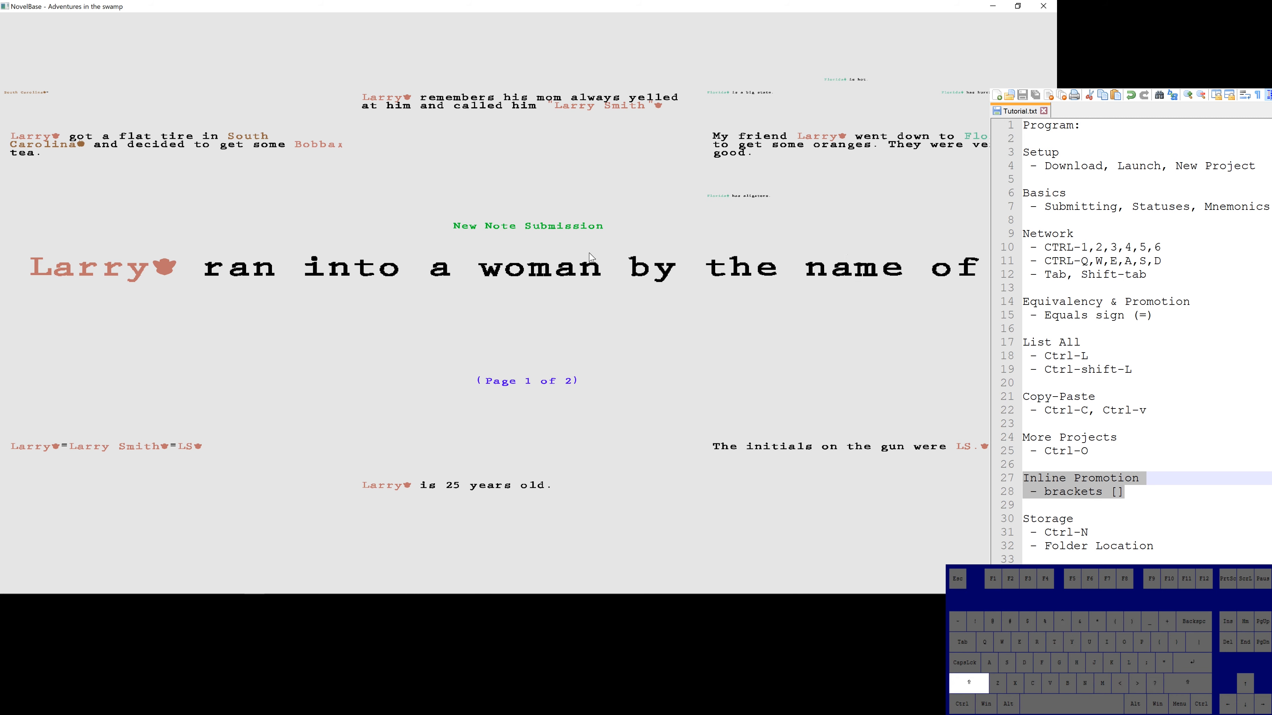
Step: Add the woman's full name, including her middle initial, in square brackets at the end of the note
type(" [Shel")
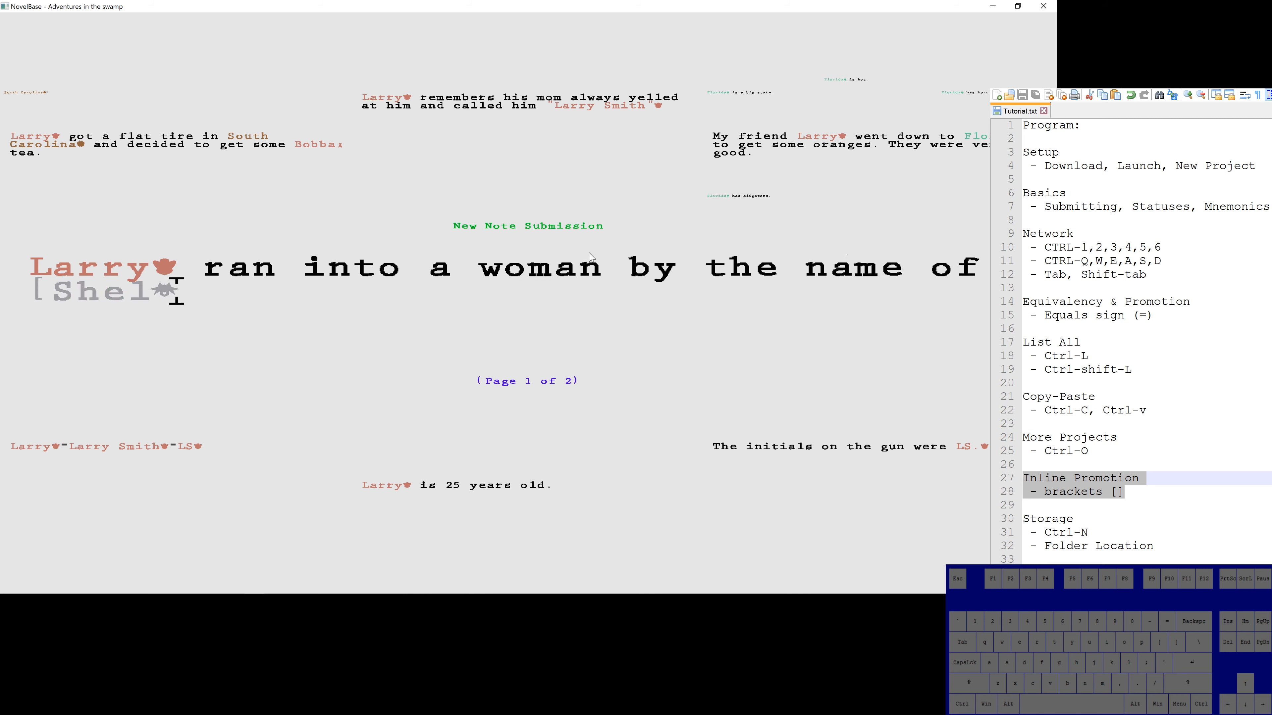
type("ly.")
key("BackSpace")
key("BackSpace")
key("BackSpace")
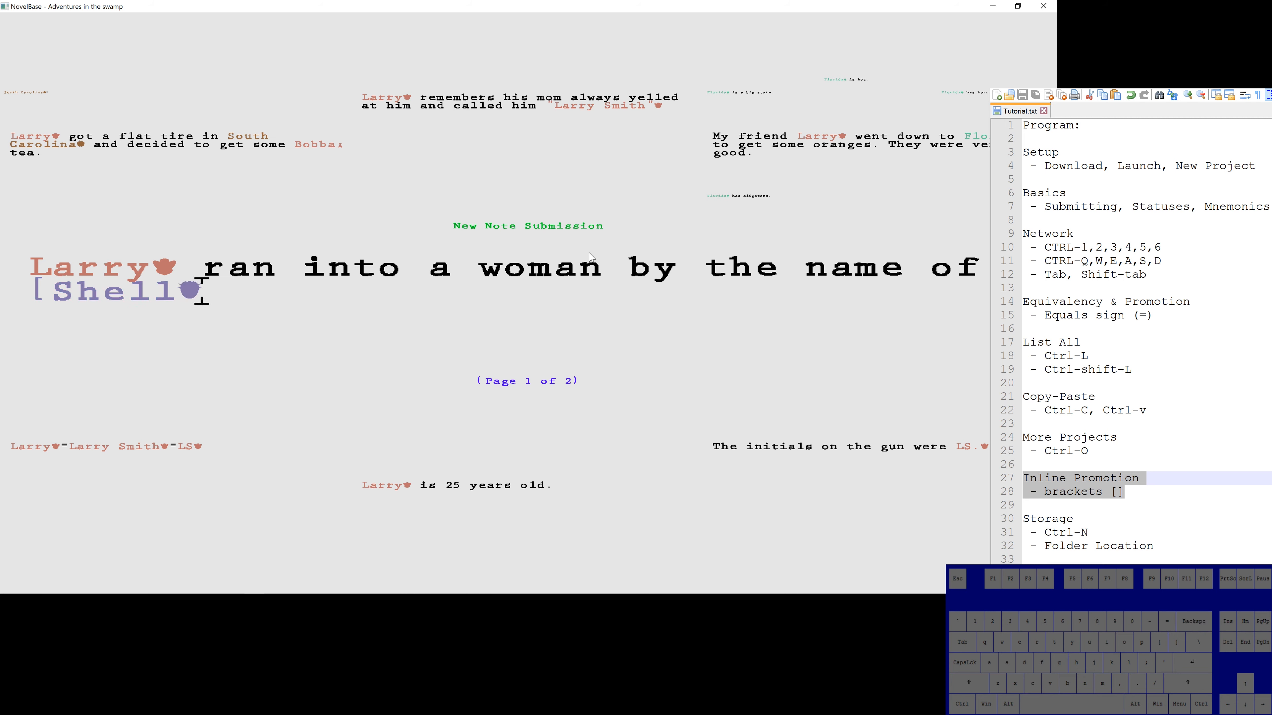
type("y P. S")
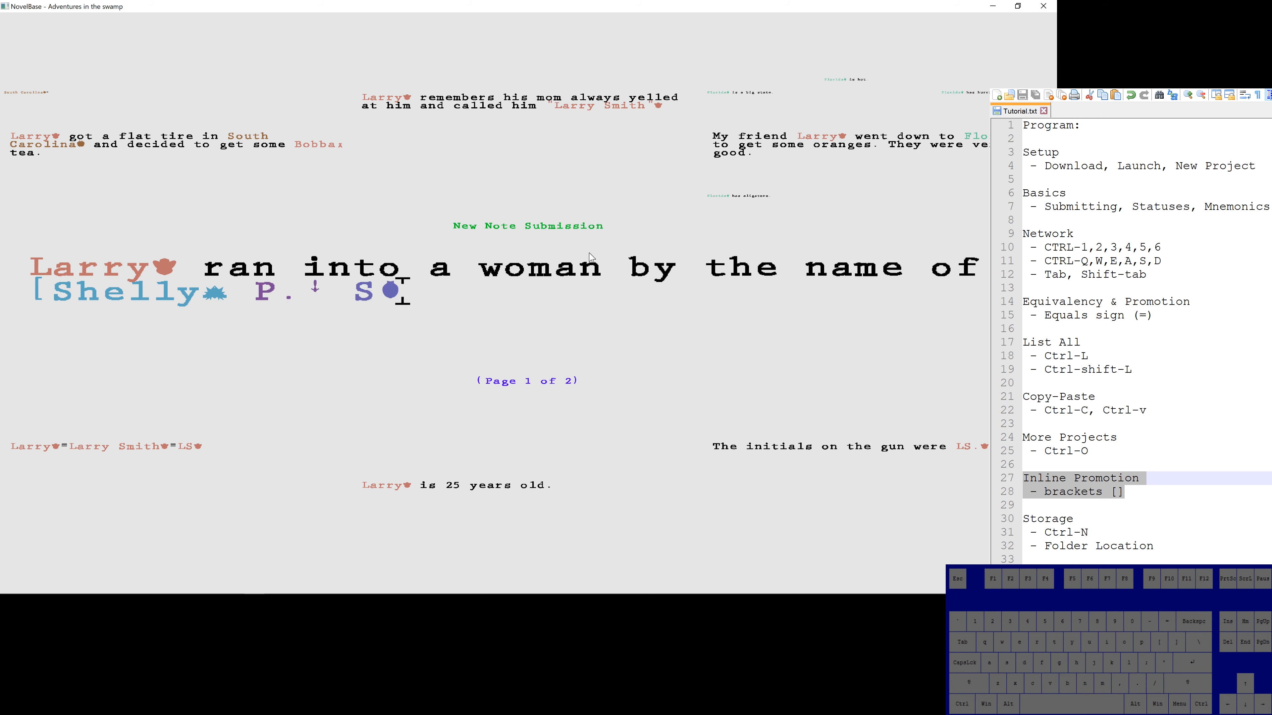
type("ullivan")
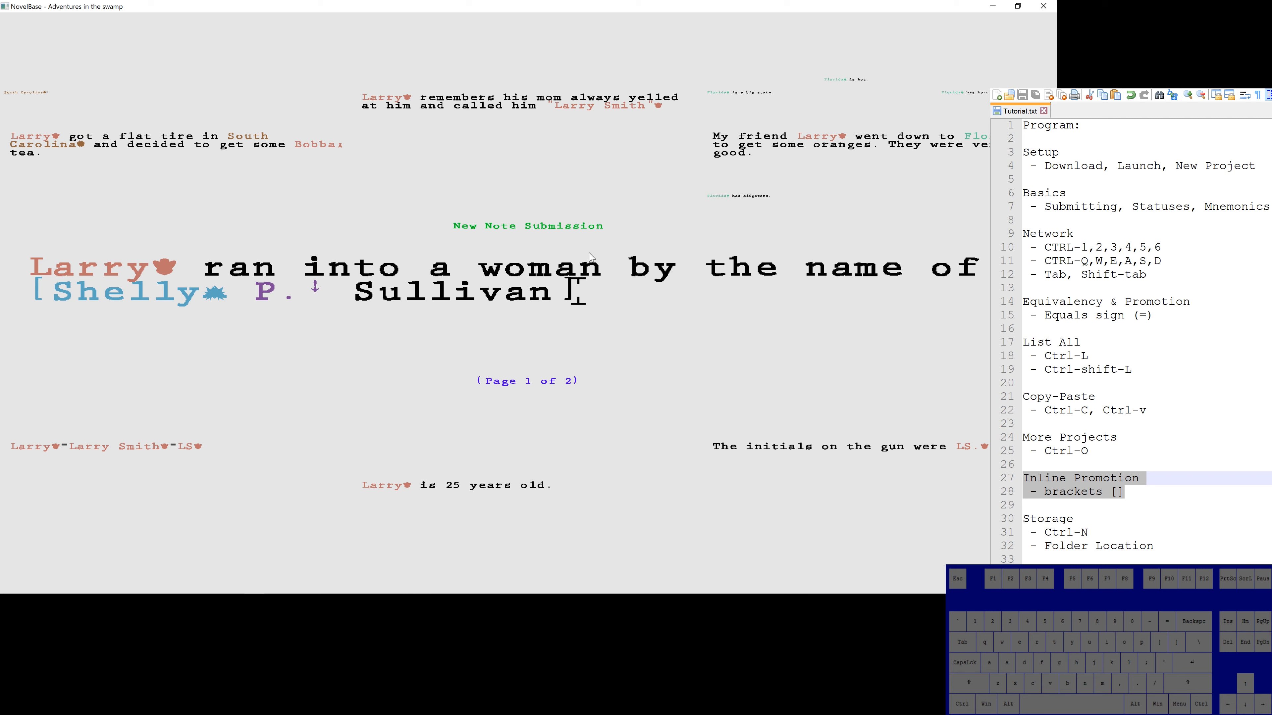